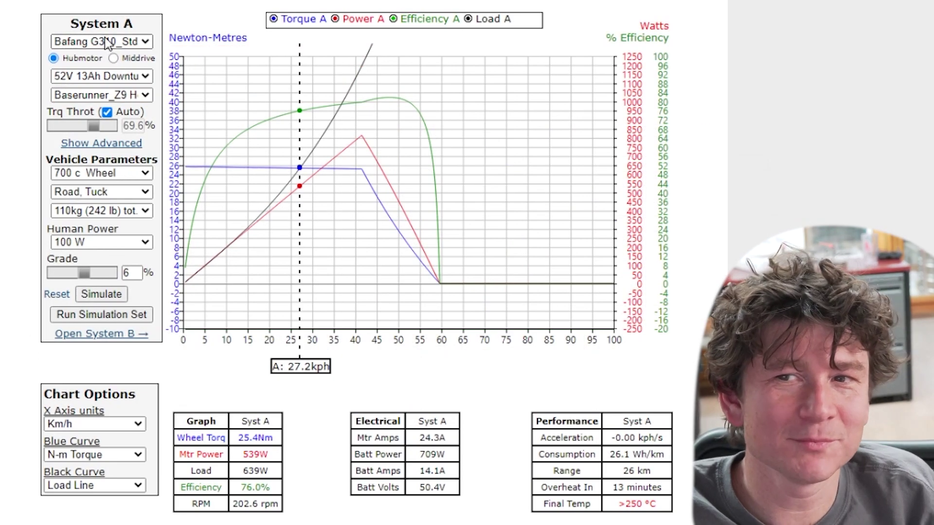
Step: Expand System A's motor dropdown with SHOW ALL to list every modelled motor
{"action": "mouse_move", "coordinate": [97, 47]}
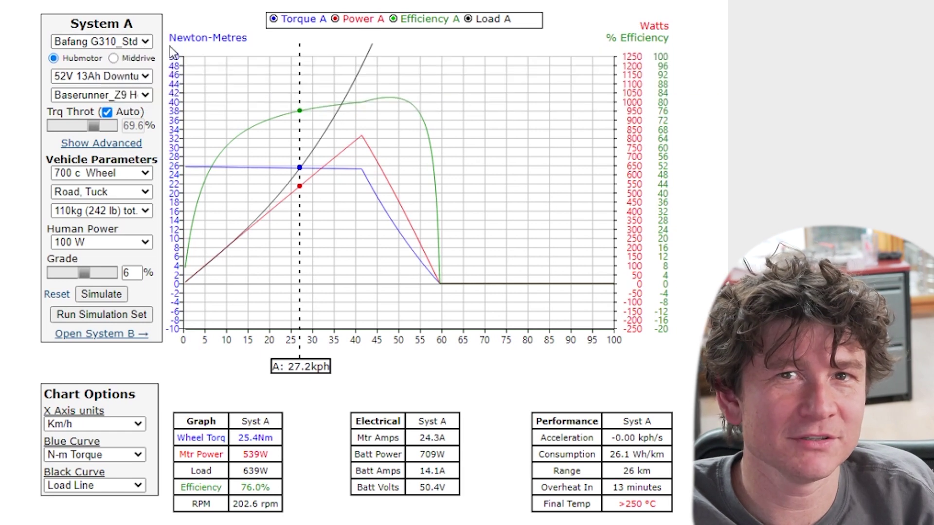
{"action": "mouse_move", "coordinate": [154, 49]}
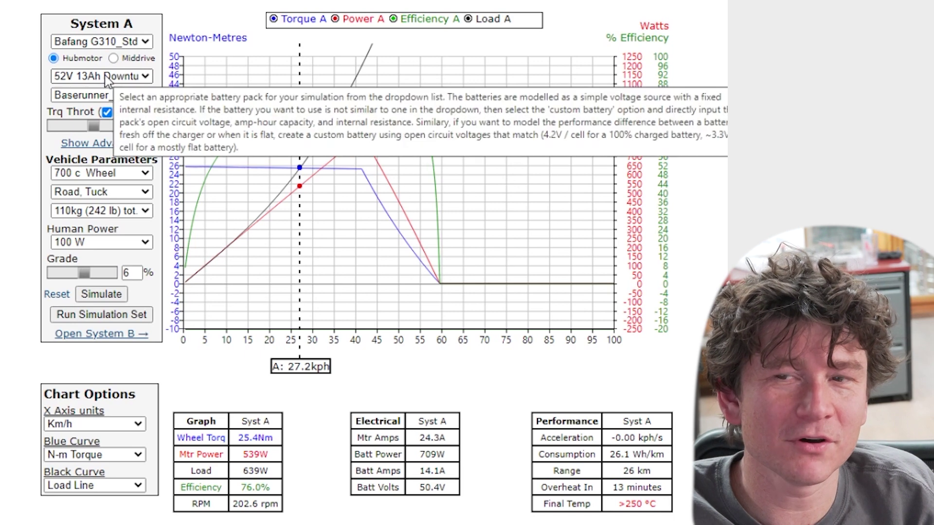
{"action": "mouse_move", "coordinate": [124, 42]}
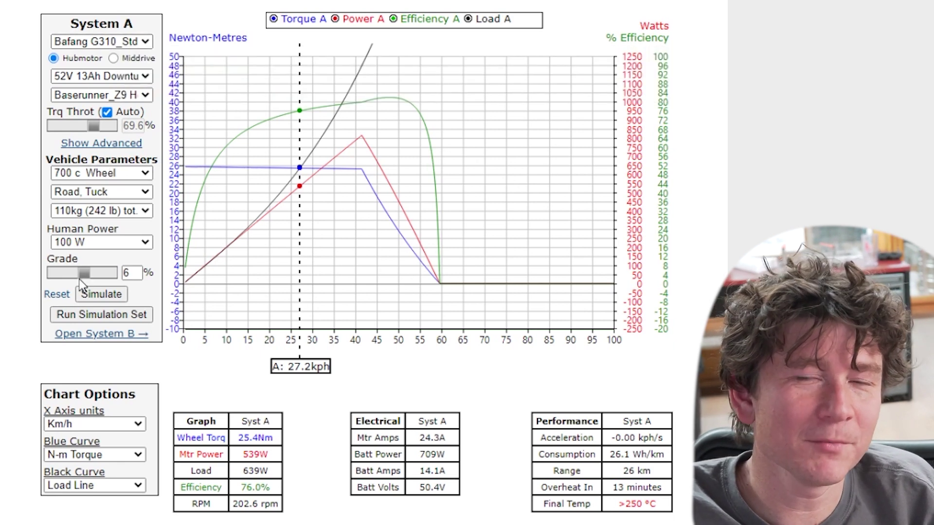
{"action": "mouse_move", "coordinate": [82, 285]}
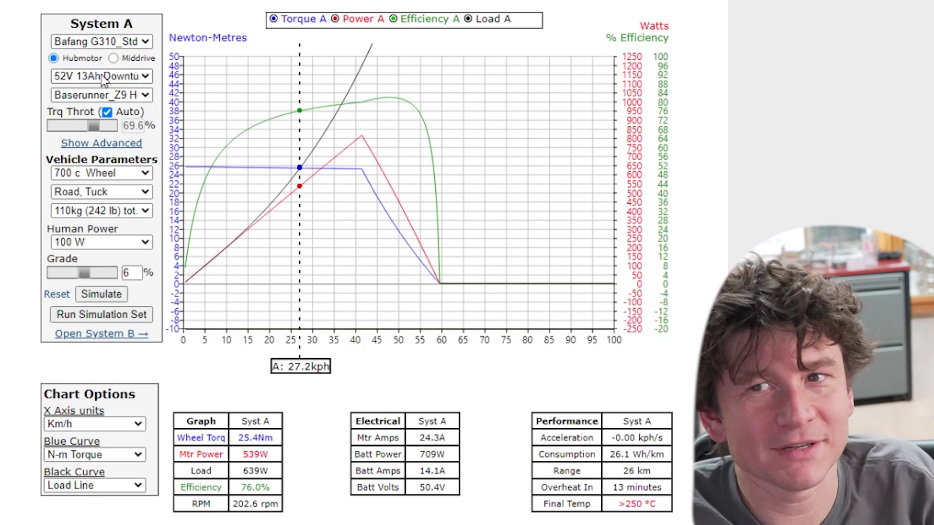
{"action": "left_click", "coordinate": [111, 44]}
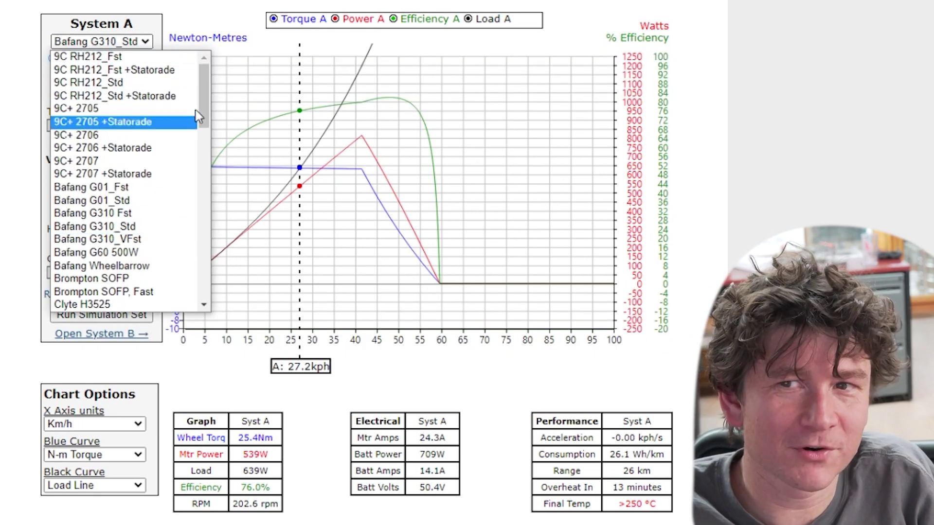
{"action": "left_click_drag", "start_coordinate": [207, 95], "coordinate": [208, 156]}
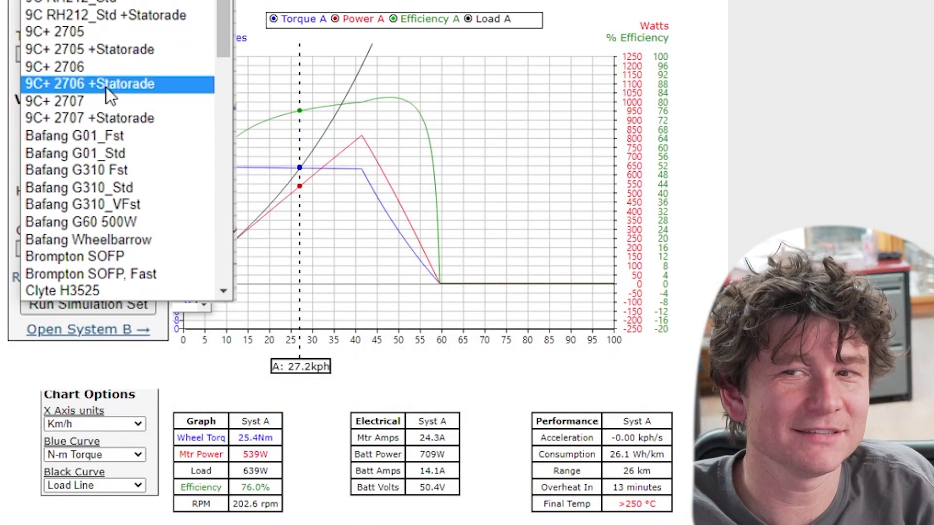
{"action": "scroll", "coordinate": [117, 71], "scroll_direction": "down", "scroll_amount": 15}
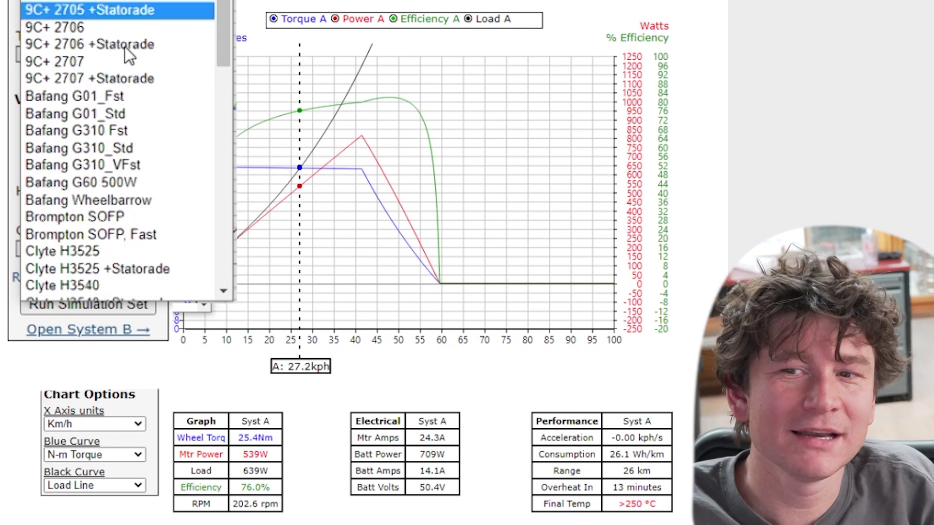
{"action": "scroll", "coordinate": [104, 256], "scroll_direction": "up", "scroll_amount": 15}
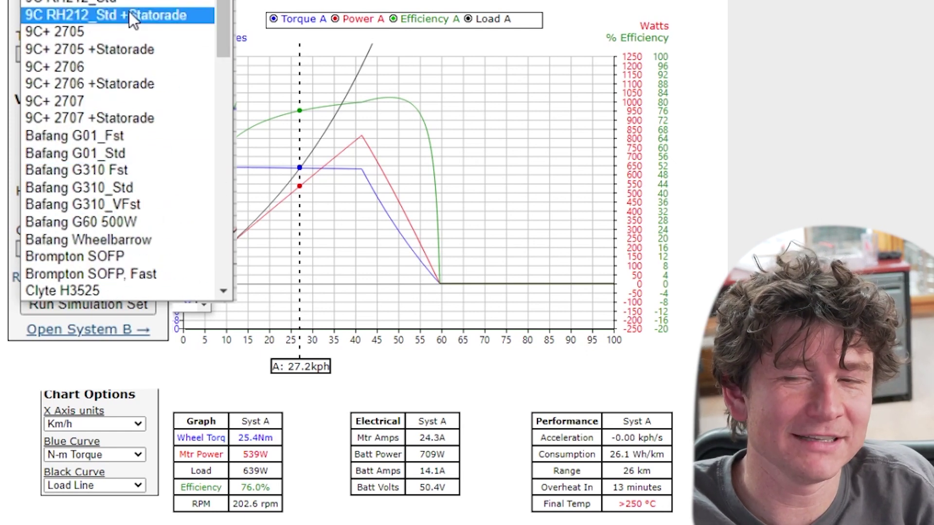
{"action": "scroll", "coordinate": [130, 11], "scroll_direction": "down", "scroll_amount": 15}
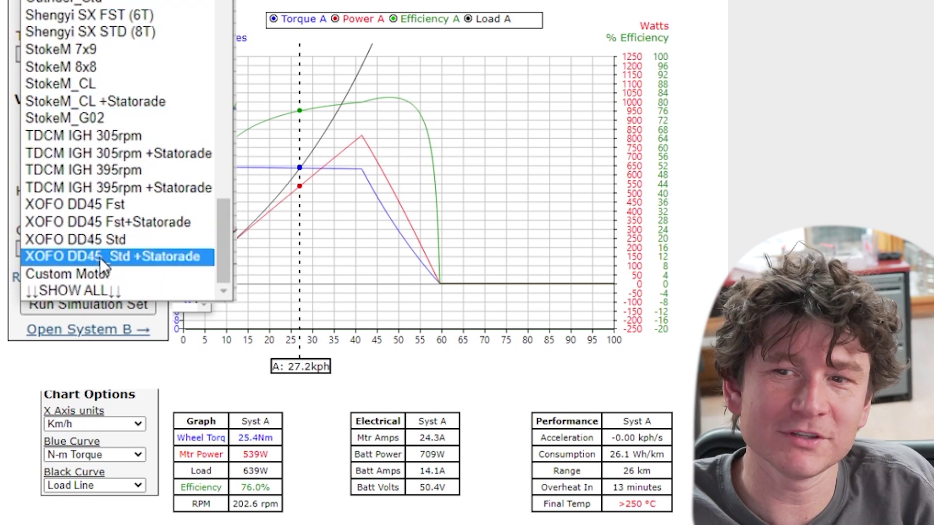
{"action": "left_click", "coordinate": [98, 291]}
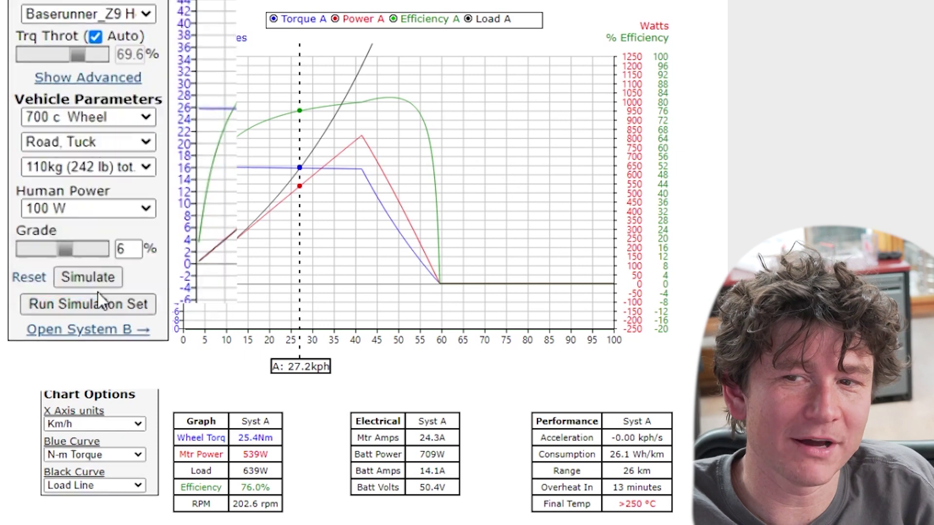
Step: Scroll the full motor list down toward the Custom Motor entry
{"action": "left_click", "coordinate": [88, 14]}
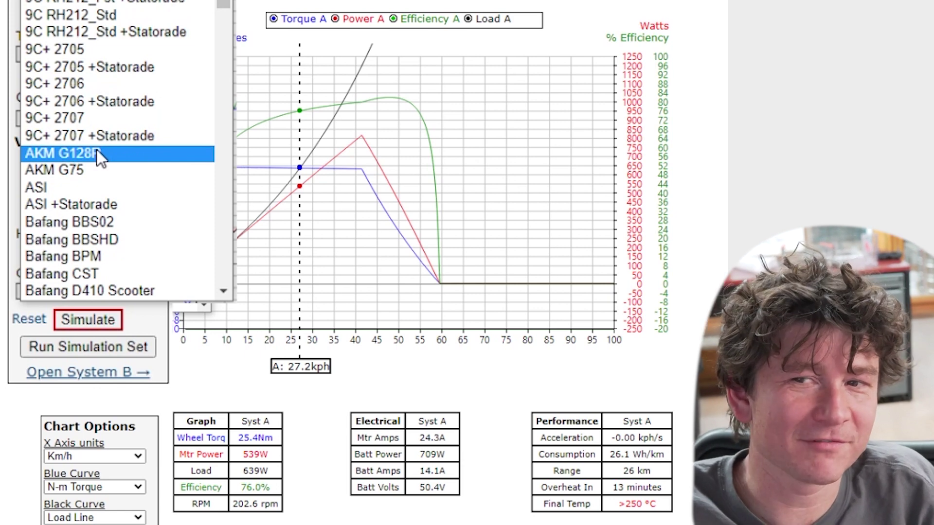
{"action": "scroll", "coordinate": [96, 149], "scroll_direction": "down", "scroll_amount": 5}
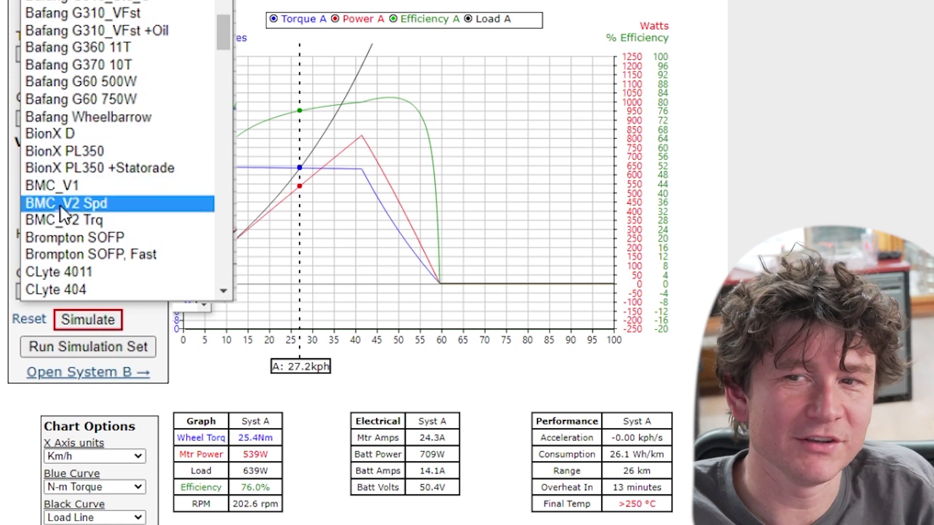
{"action": "scroll", "coordinate": [69, 214], "scroll_direction": "up", "scroll_amount": 5}
{"action": "scroll", "coordinate": [74, 95], "scroll_direction": "down", "scroll_amount": 5}
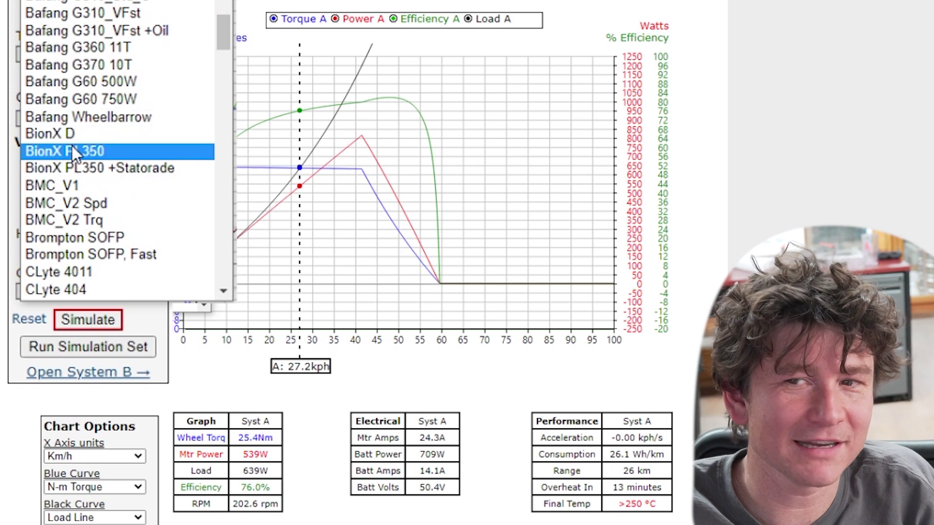
{"action": "scroll", "coordinate": [78, 146], "scroll_direction": "up", "scroll_amount": 5}
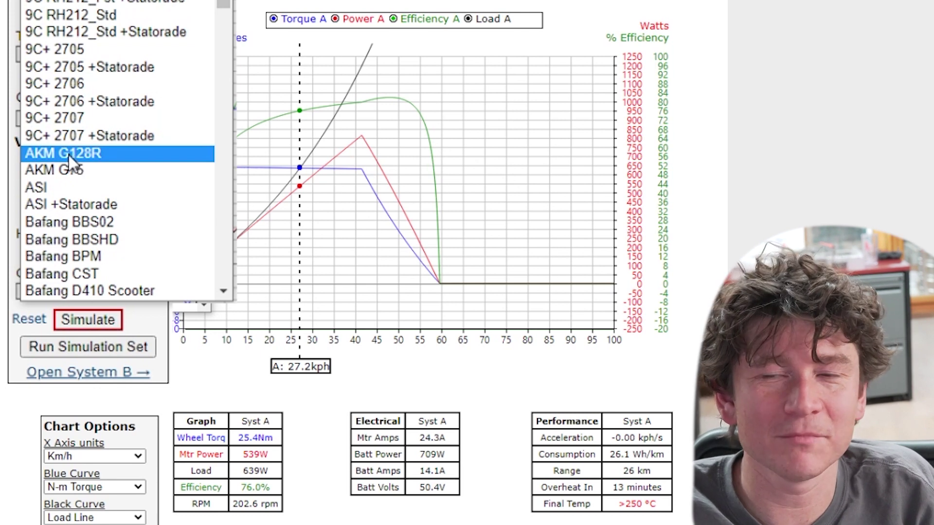
{"action": "scroll", "coordinate": [71, 154], "scroll_direction": "down", "scroll_amount": 5}
{"action": "scroll", "coordinate": [71, 154], "scroll_direction": "down", "scroll_amount": 6}
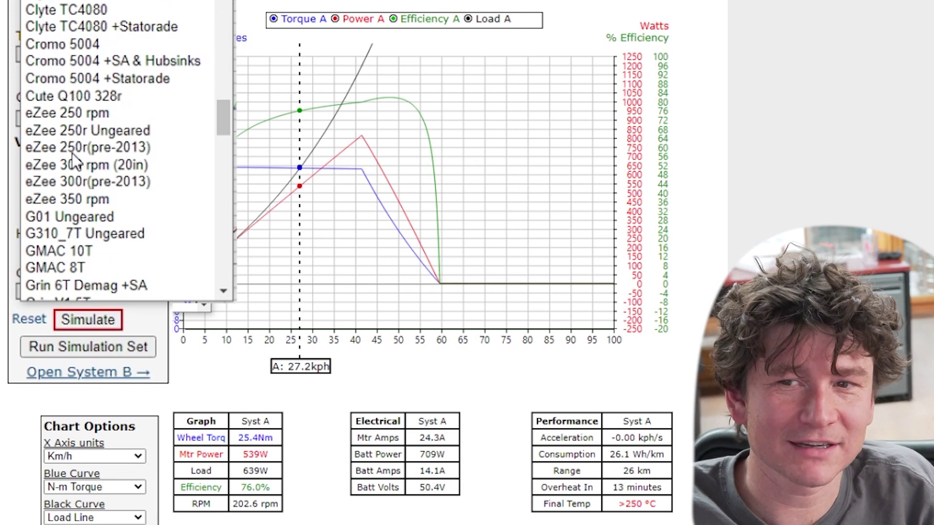
{"action": "scroll", "coordinate": [77, 148], "scroll_direction": "down", "scroll_amount": 10}
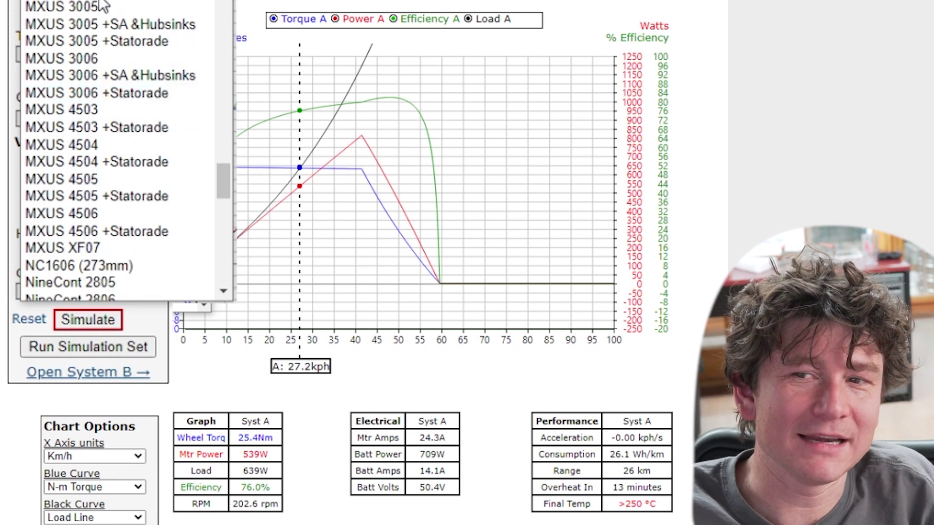
{"action": "scroll", "coordinate": [128, 119], "scroll_direction": "down", "scroll_amount": 15}
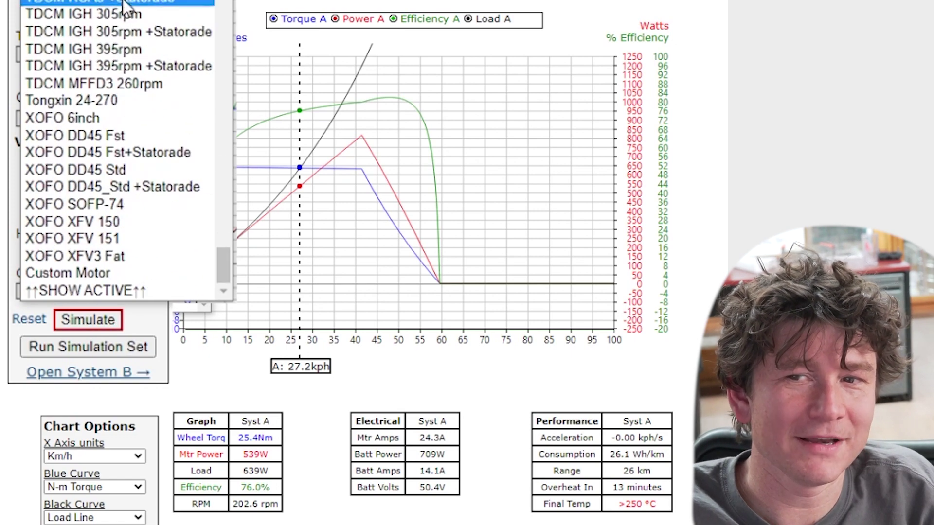
{"action": "scroll", "coordinate": [99, 58], "scroll_direction": "up", "scroll_amount": 14}
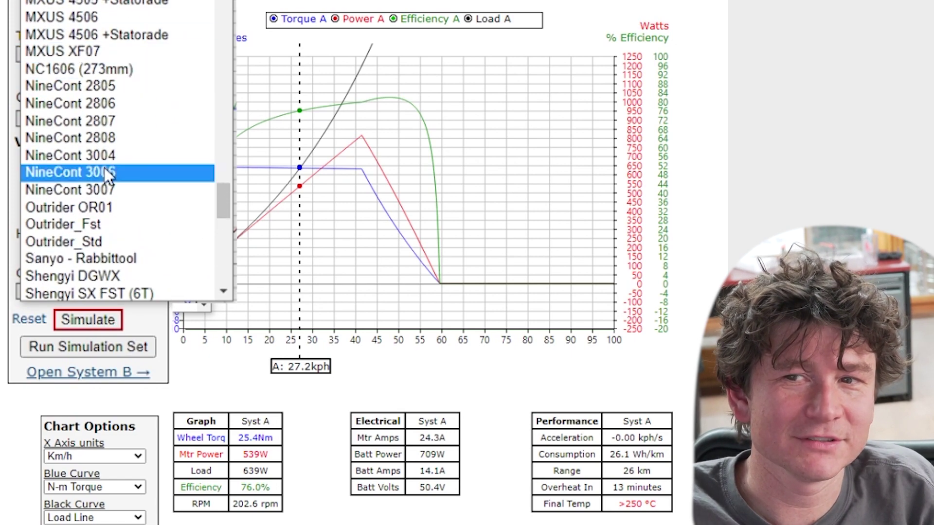
{"action": "scroll", "coordinate": [104, 168], "scroll_direction": "down", "scroll_amount": 4}
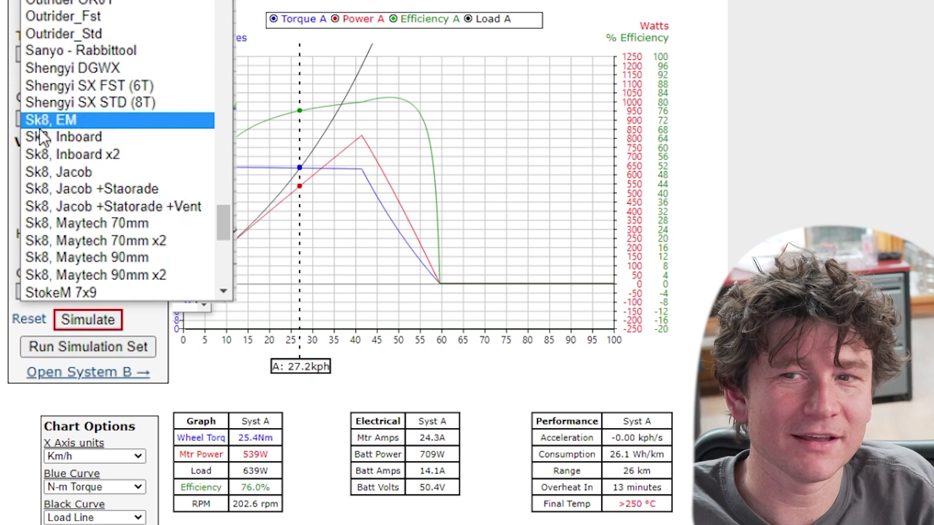
{"action": "scroll", "coordinate": [51, 178], "scroll_direction": "down", "scroll_amount": 10}
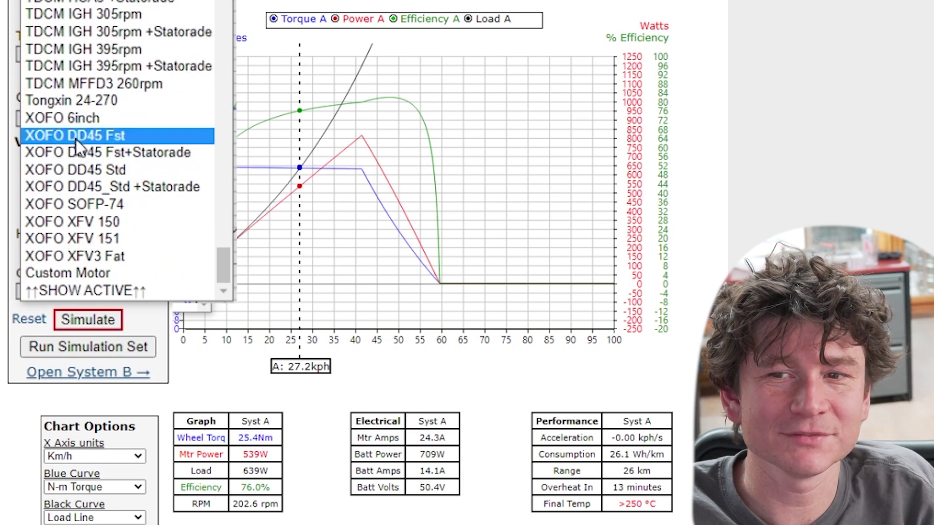
Step: Choose Custom Motor, accept its 10.38 Kv, 0.12 Ω, 23-pole defaults, and scroll the list to MXUS
{"action": "left_click", "coordinate": [86, 291]}
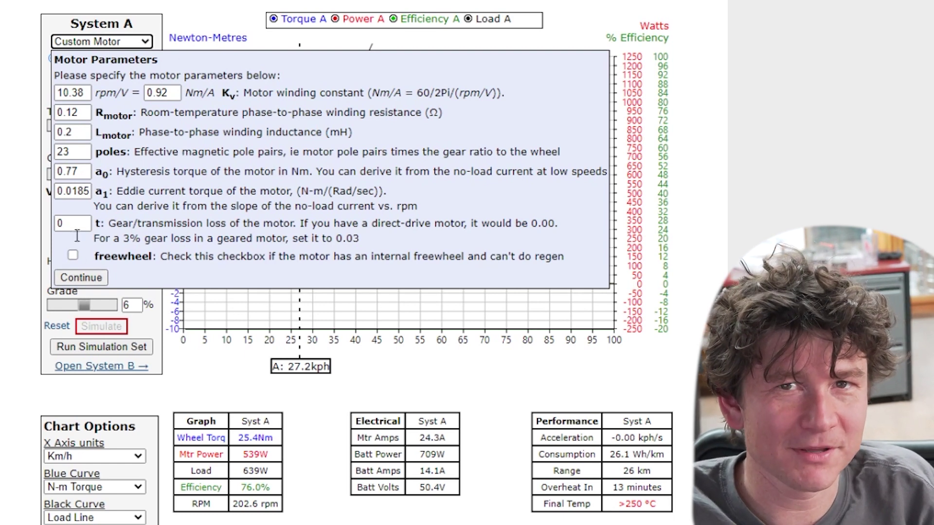
{"action": "left_click", "coordinate": [82, 279]}
{"action": "left_click", "coordinate": [77, 42]}
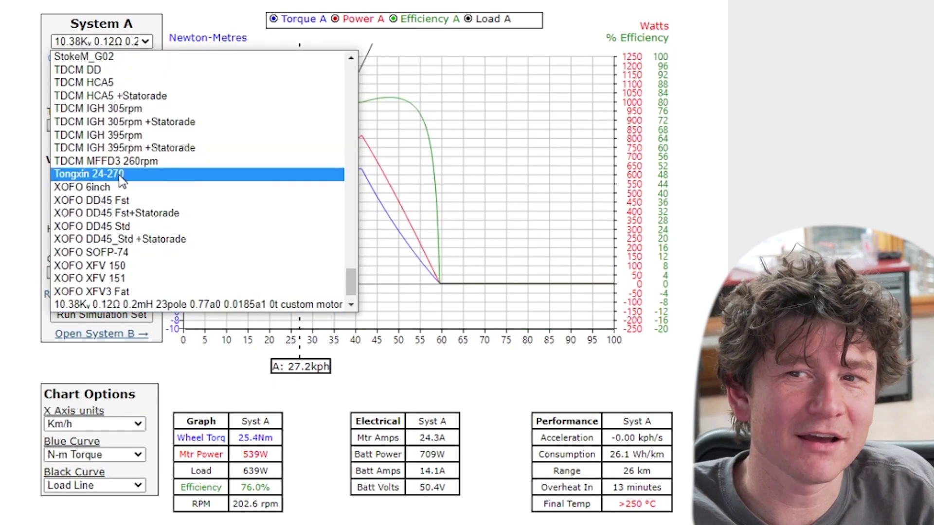
{"action": "scroll", "coordinate": [109, 207], "scroll_direction": "up", "scroll_amount": 10}
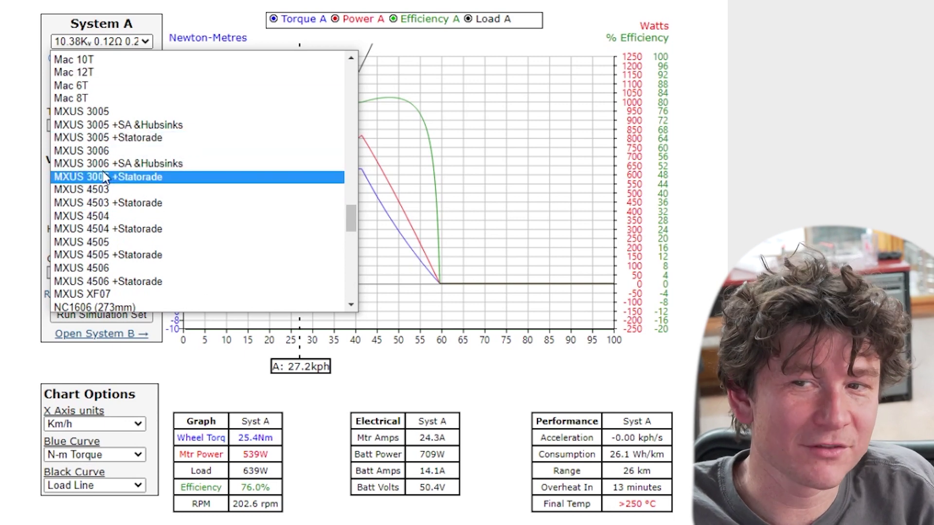
{"action": "scroll", "coordinate": [104, 203], "scroll_direction": "up", "scroll_amount": 4}
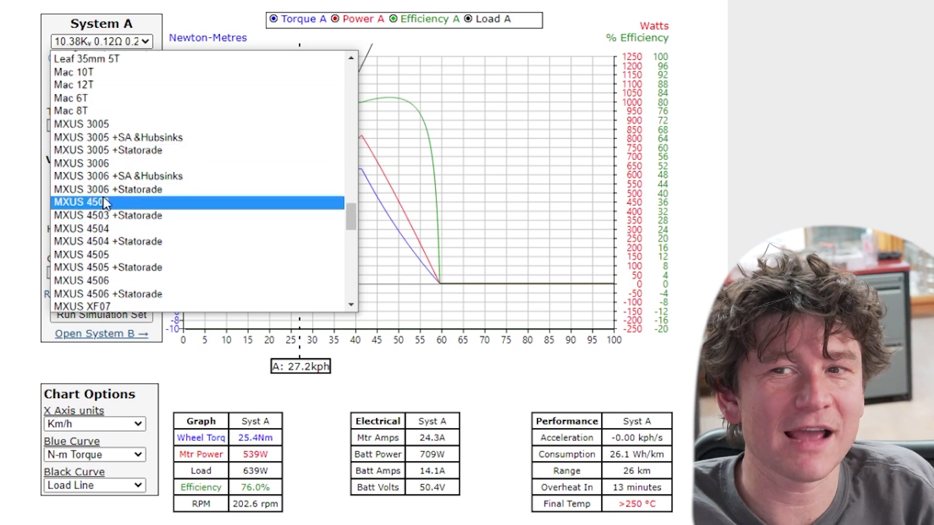
{"action": "scroll", "coordinate": [105, 204], "scroll_direction": "down", "scroll_amount": 2}
{"action": "scroll", "coordinate": [106, 204], "scroll_direction": "down", "scroll_amount": 5}
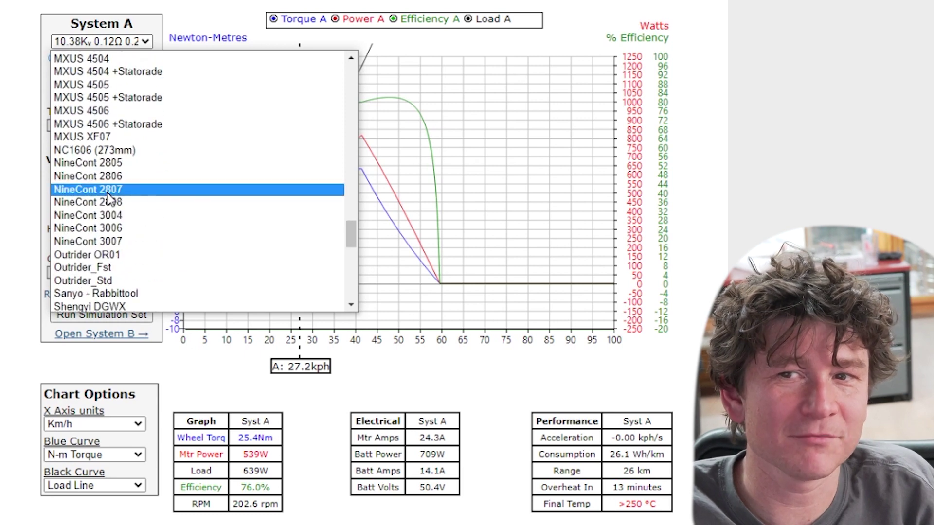
Step: Pick the MXUS 4505 motor for System A and set it up as a mid-drive
{"action": "left_click", "coordinate": [109, 86]}
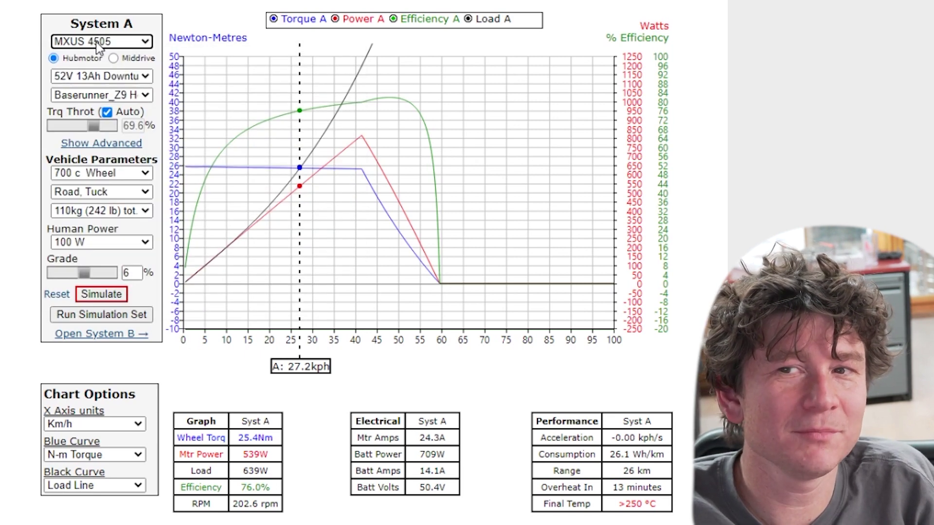
{"action": "mouse_move", "coordinate": [99, 46]}
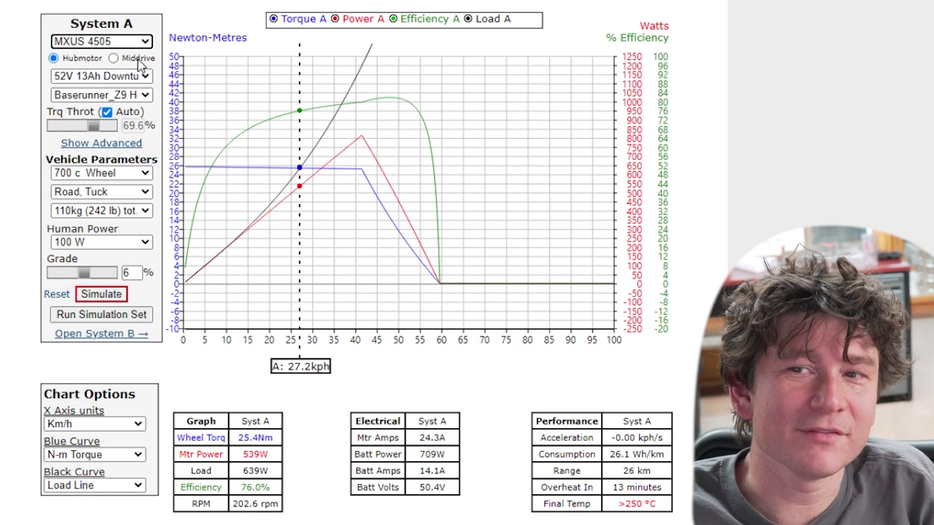
{"action": "left_click", "coordinate": [112, 58]}
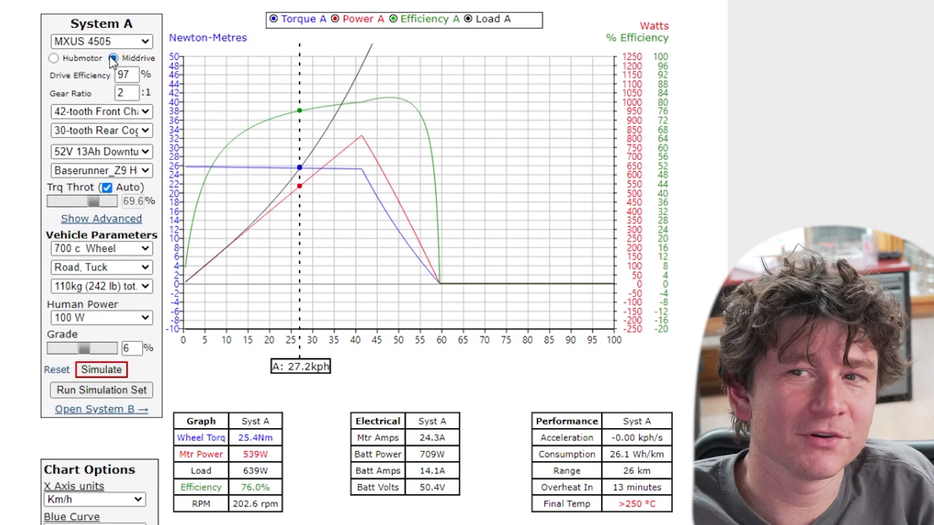
{"action": "left_click", "coordinate": [54, 58]}
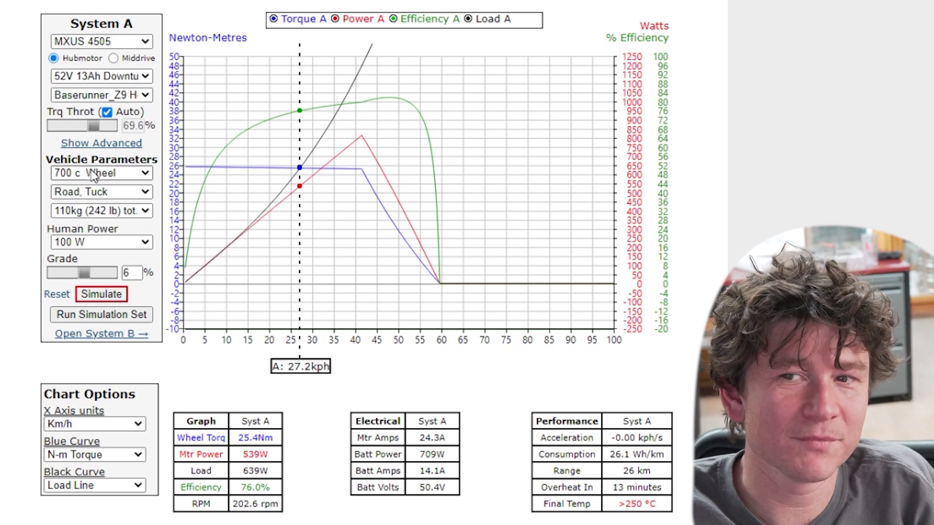
{"action": "left_click", "coordinate": [114, 59]}
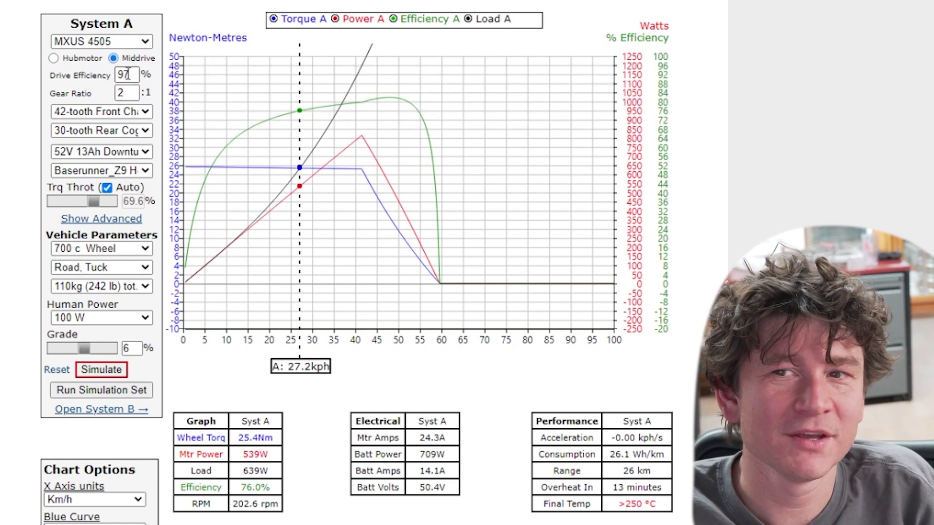
Step: Keep the 42-tooth front chainring and fit a 16-tooth rear cog
{"action": "mouse_move", "coordinate": [107, 77]}
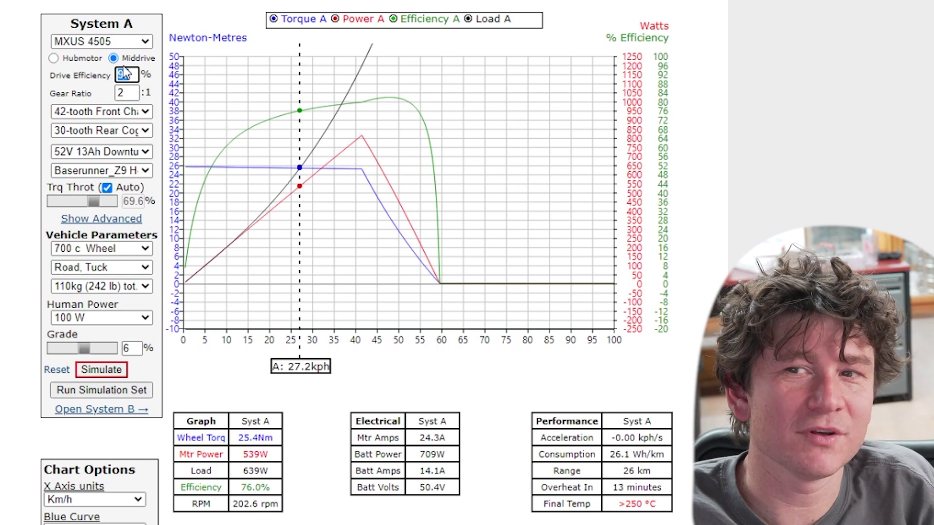
{"action": "left_click", "coordinate": [87, 113]}
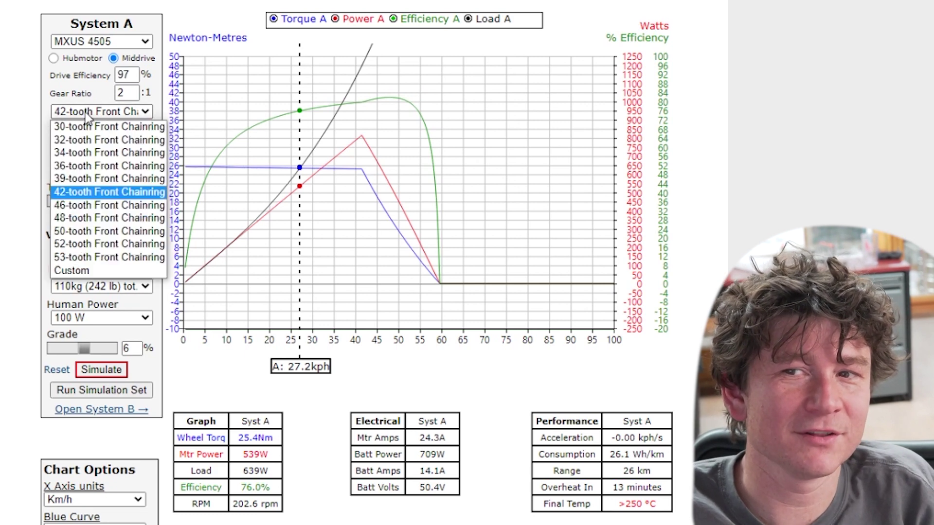
{"action": "left_click", "coordinate": [87, 114]}
{"action": "left_click", "coordinate": [88, 130]}
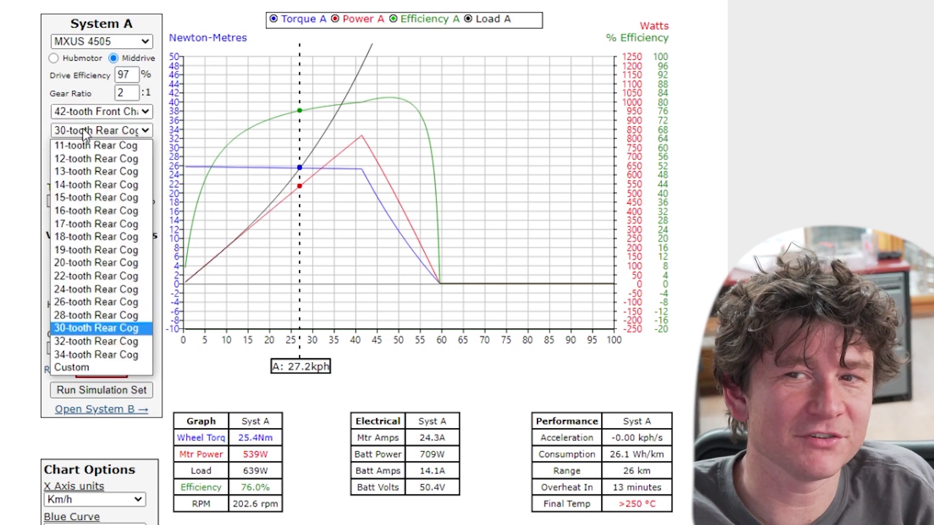
{"action": "left_click", "coordinate": [87, 209]}
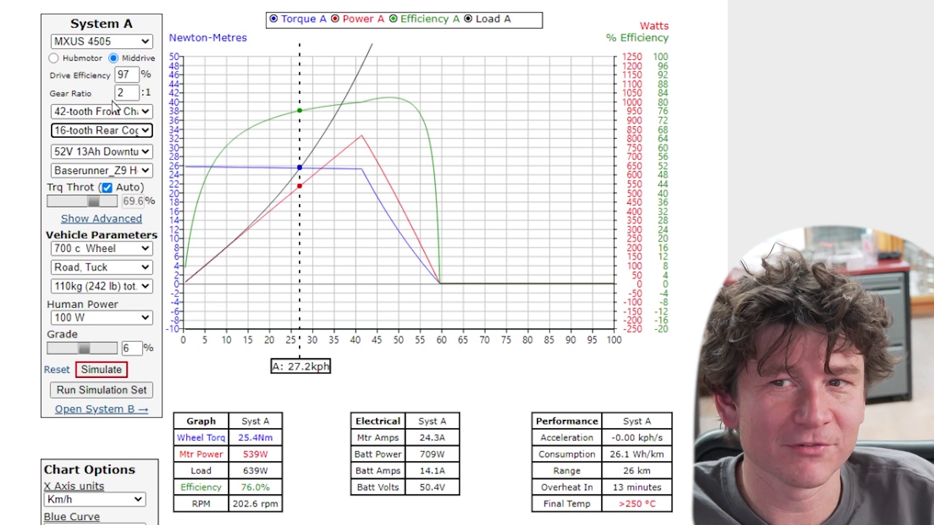
Step: Make System A a hub motor and simulate with the 36V 23Ah Downtube battery after trying 36V 12Ah SLA
{"action": "left_click", "coordinate": [68, 59]}
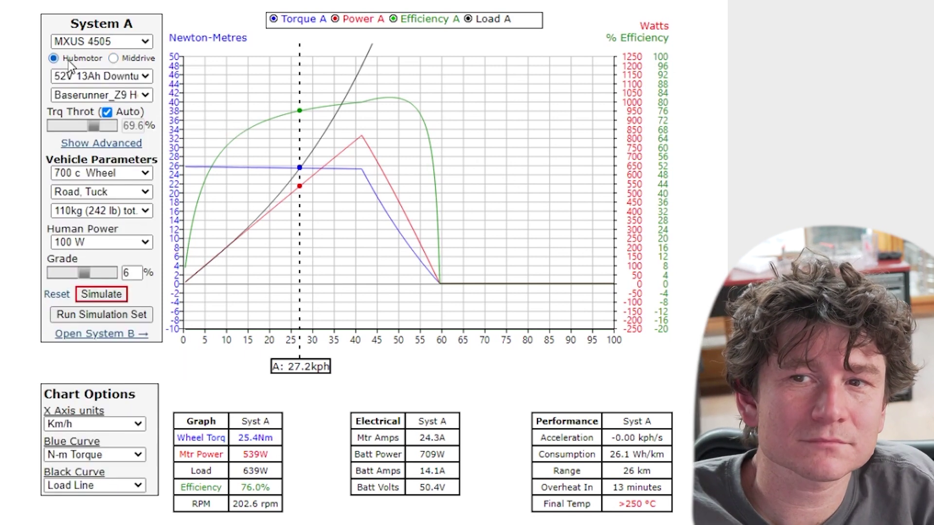
{"action": "left_click", "coordinate": [132, 81]}
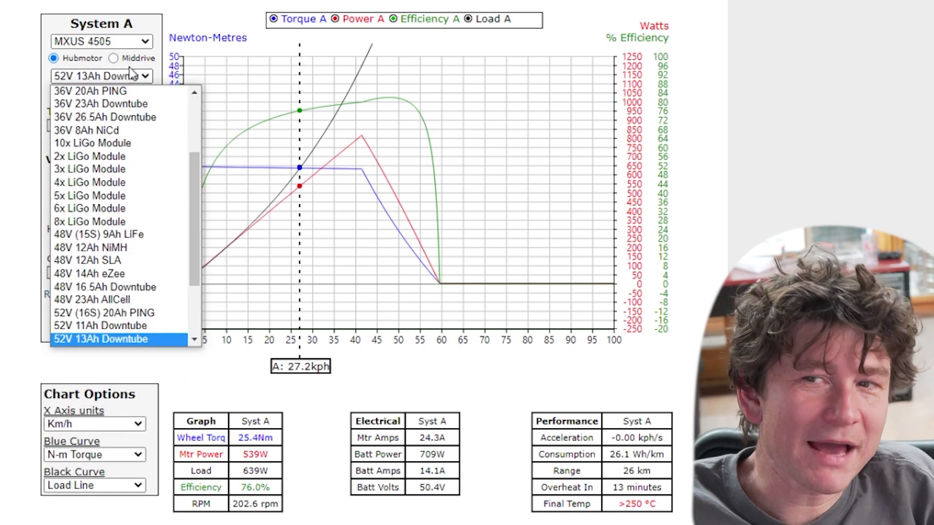
{"action": "left_click_drag", "start_coordinate": [197, 199], "coordinate": [200, 136]}
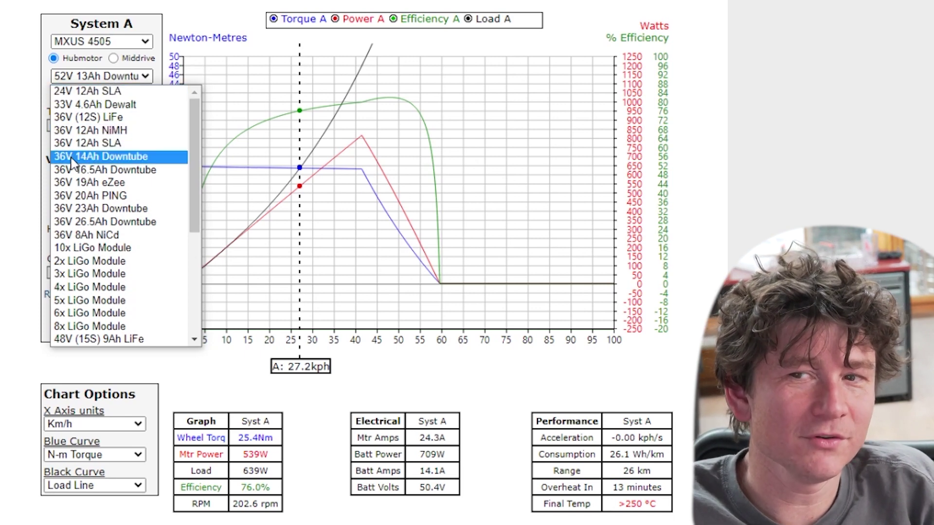
{"action": "left_click", "coordinate": [126, 145]}
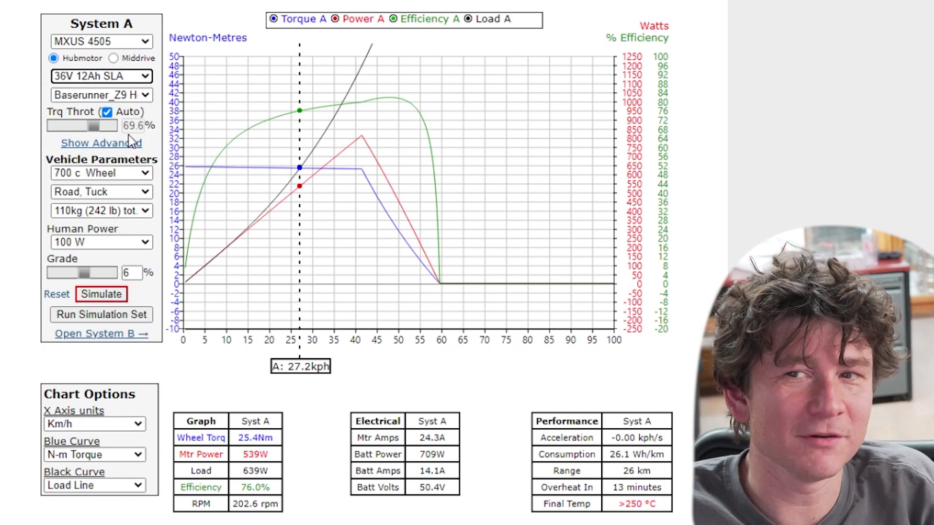
{"action": "mouse_move", "coordinate": [131, 127]}
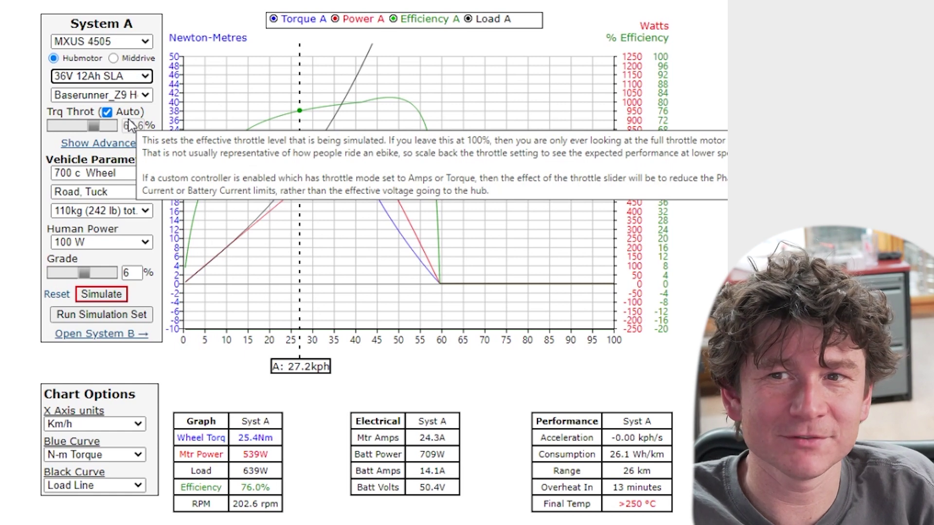
{"action": "left_click", "coordinate": [100, 79]}
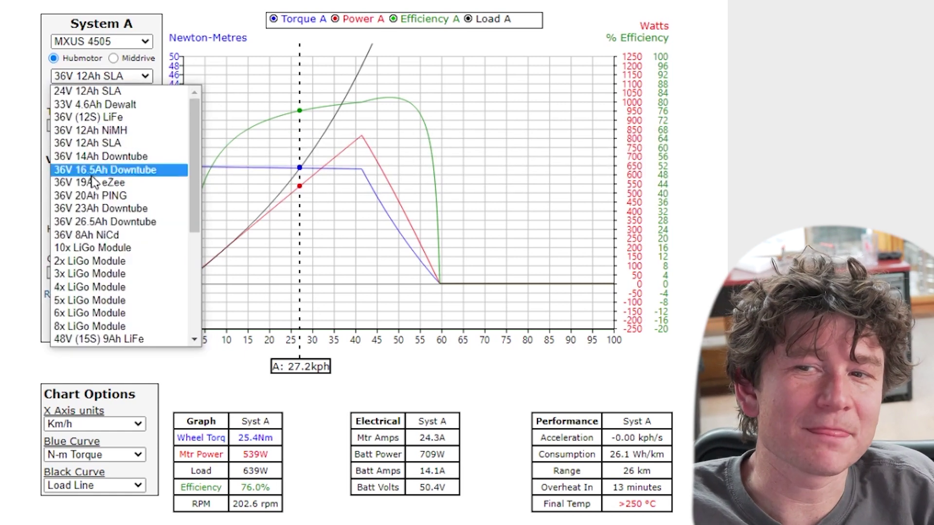
{"action": "left_click", "coordinate": [88, 206]}
{"action": "left_click", "coordinate": [103, 295]}
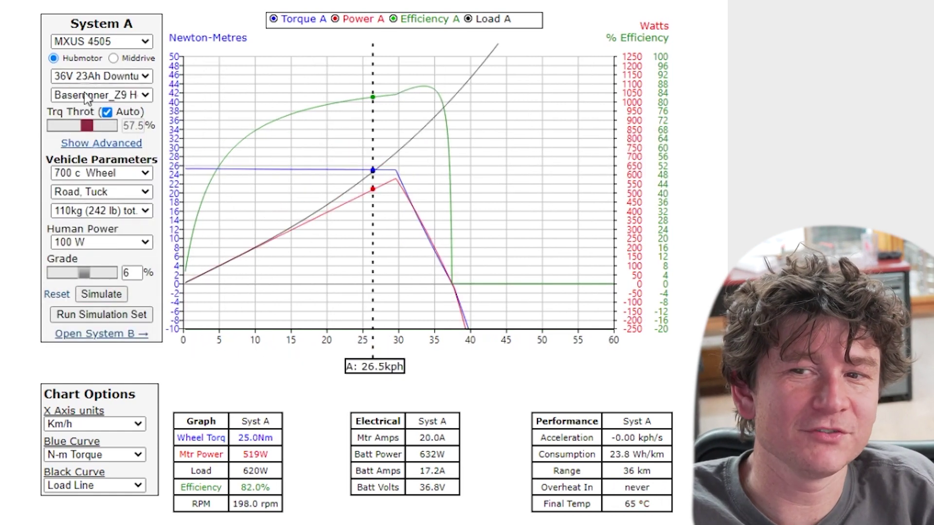
Step: Simulate with the 36V 12Ah NiMH battery, then the 36V 26.5Ah Downtube, checking battery voltage
{"action": "left_click", "coordinate": [87, 76]}
{"action": "left_click", "coordinate": [92, 131]}
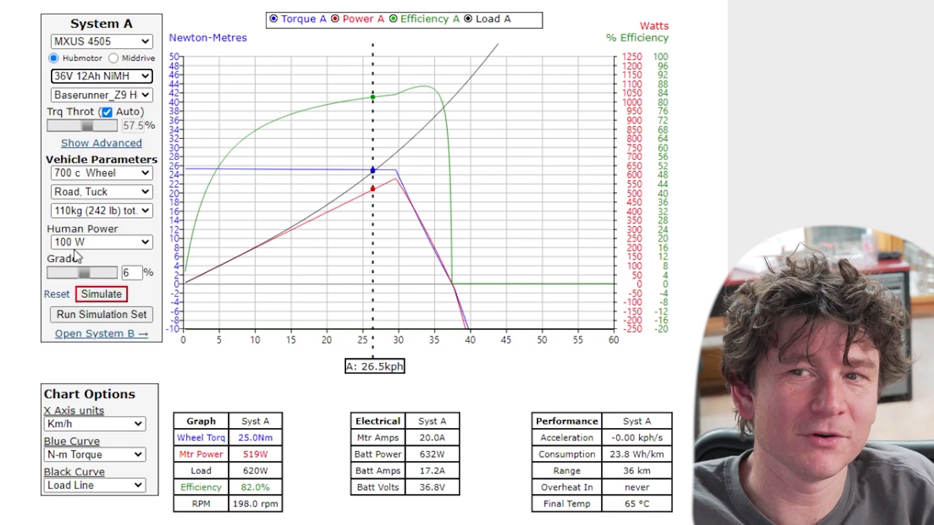
{"action": "left_click", "coordinate": [109, 293]}
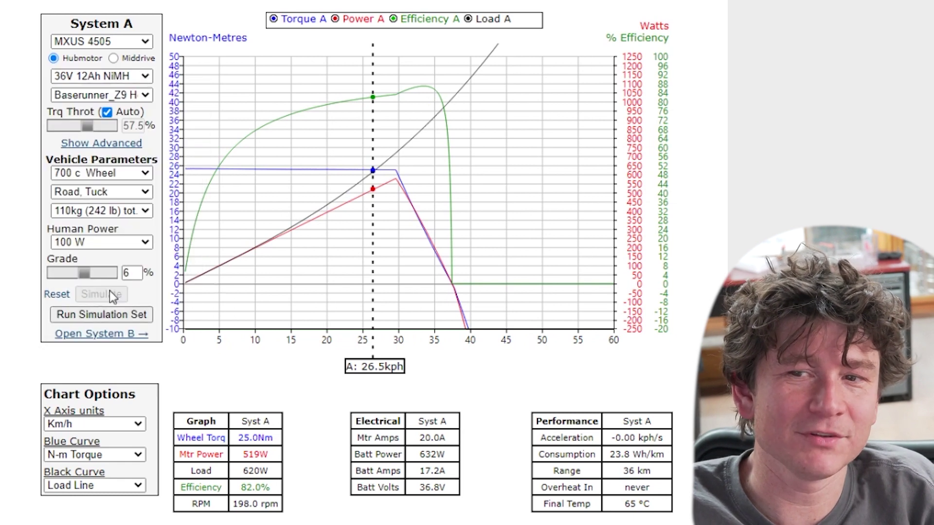
{"action": "left_click", "coordinate": [116, 78]}
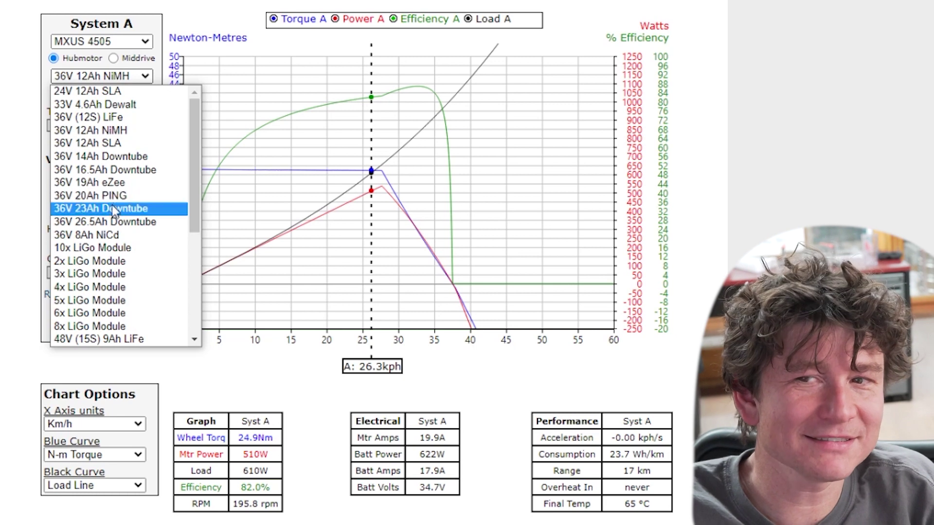
{"action": "left_click", "coordinate": [113, 221]}
{"action": "left_click", "coordinate": [114, 296]}
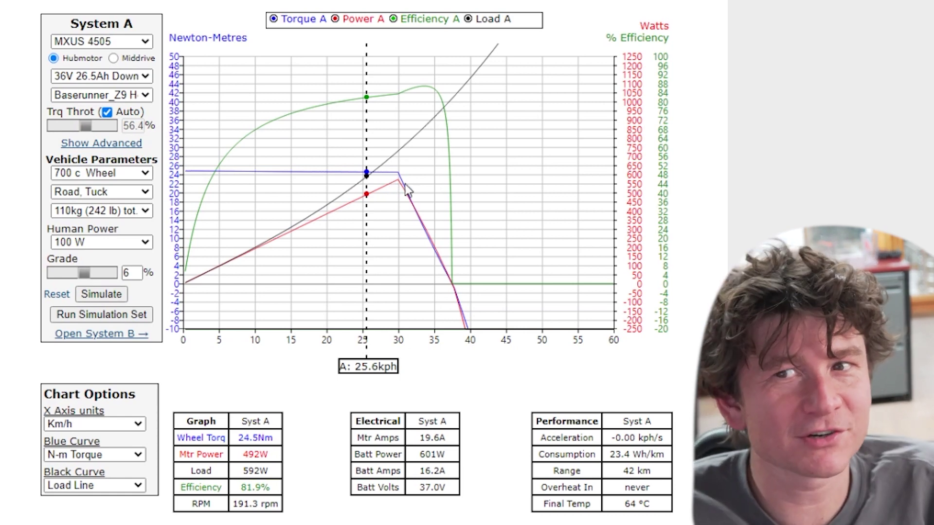
{"action": "mouse_move", "coordinate": [80, 89]}
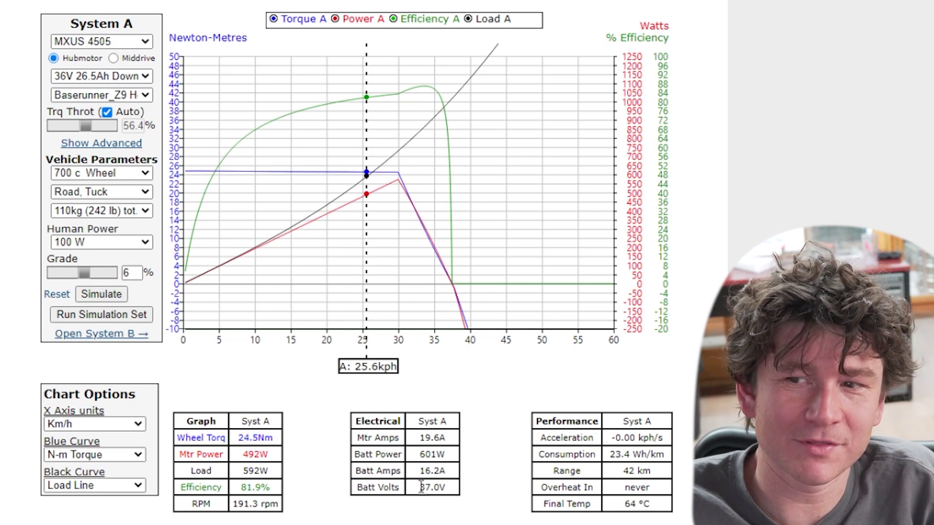
{"action": "left_click_drag", "start_coordinate": [422, 487], "coordinate": [447, 488]}
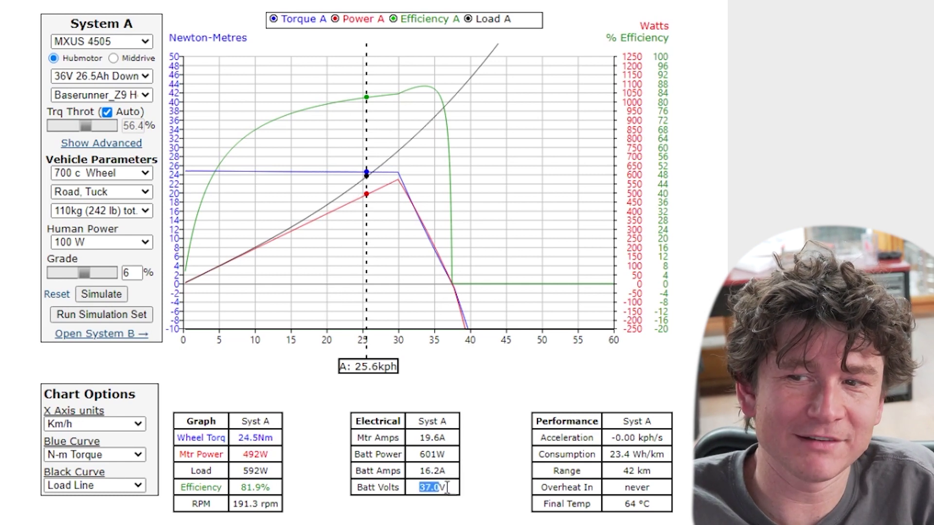
Step: Return to the 36V 12Ah NiMH battery and rerun the simulation
{"action": "left_click", "coordinate": [83, 78]}
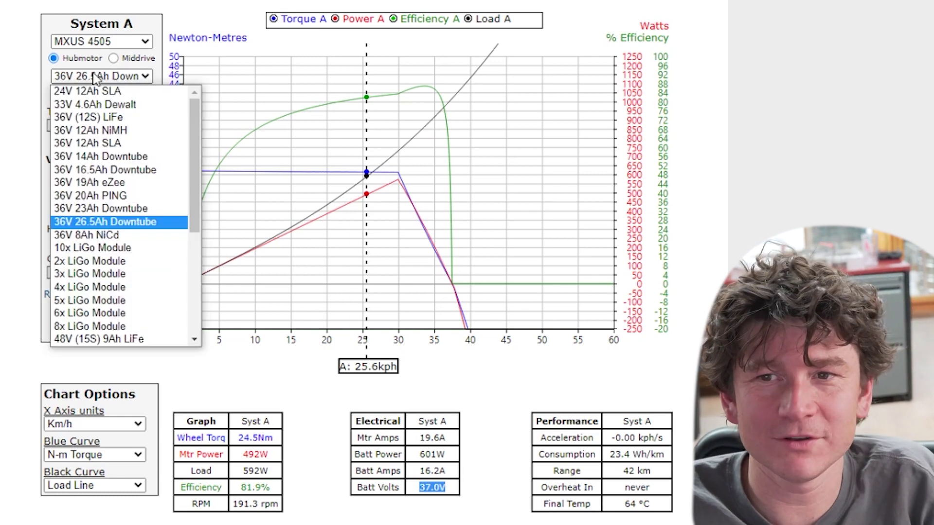
{"action": "left_click", "coordinate": [79, 135]}
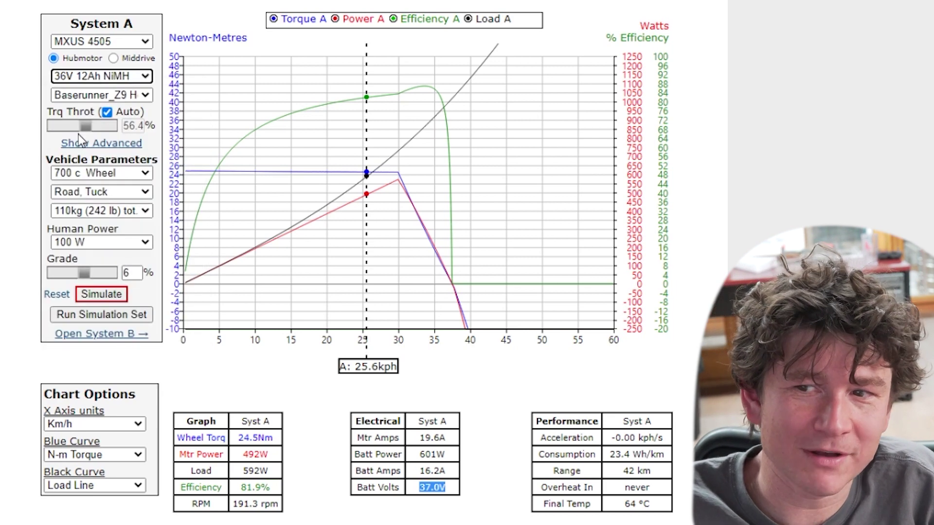
{"action": "left_click", "coordinate": [99, 299]}
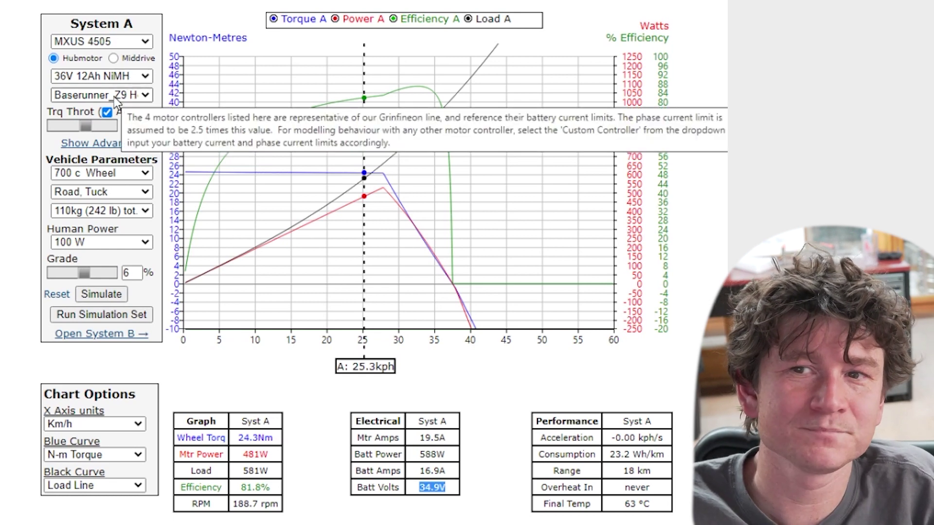
{"action": "left_click", "coordinate": [102, 76]}
Step: Choose Custom Battery and enter 32 as its open-circuit voltage
{"action": "scroll", "coordinate": [121, 214], "scroll_direction": "down", "scroll_amount": 5}
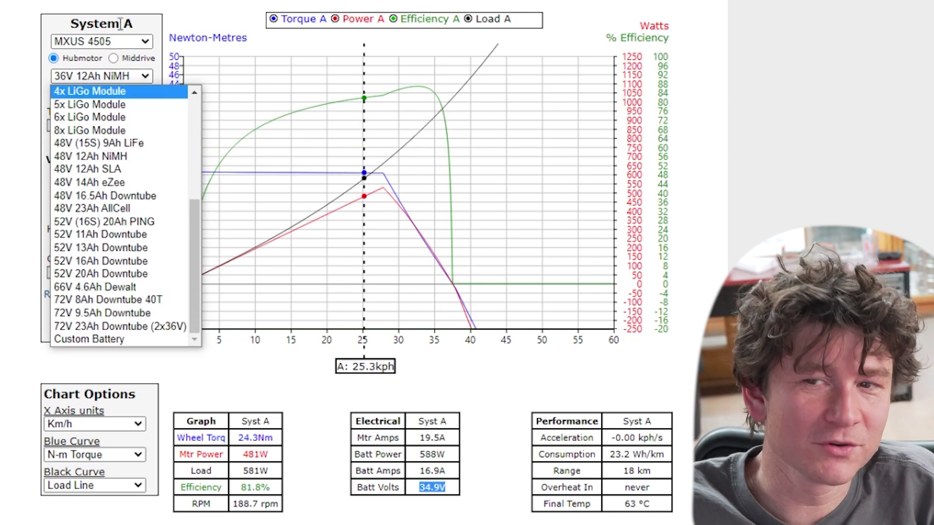
{"action": "left_click", "coordinate": [124, 340]}
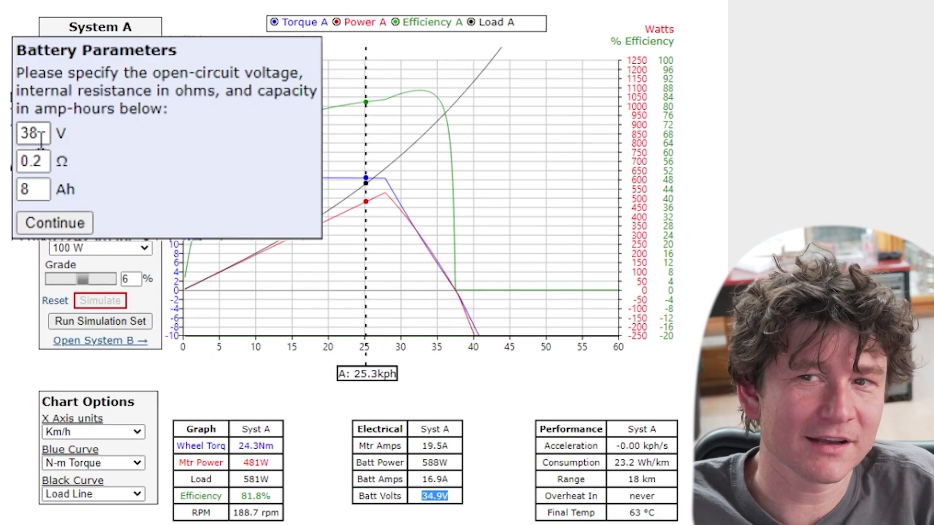
{"action": "left_click_drag", "start_coordinate": [69, 137], "coordinate": [20, 122]}
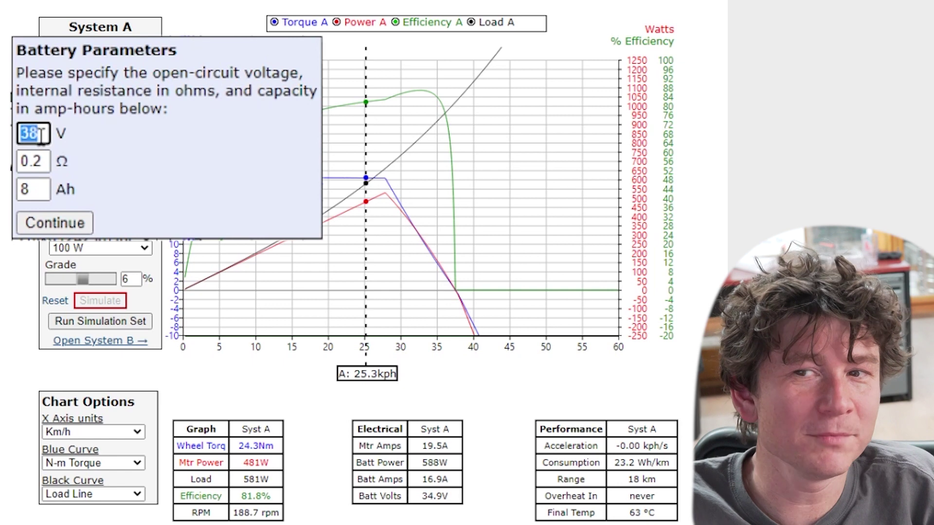
{"action": "key", "text": "Tab"}
{"action": "key", "text": "shift+Tab"}
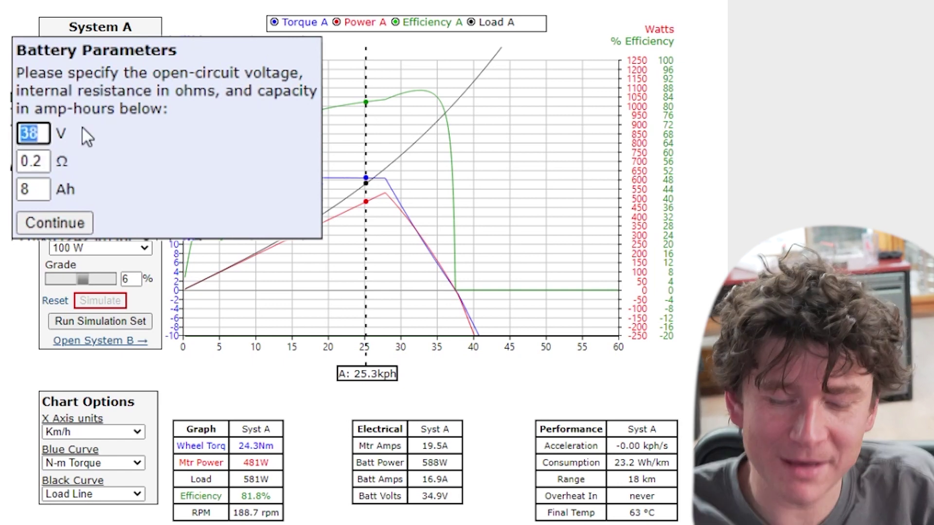
{"action": "type", "text": "32"}
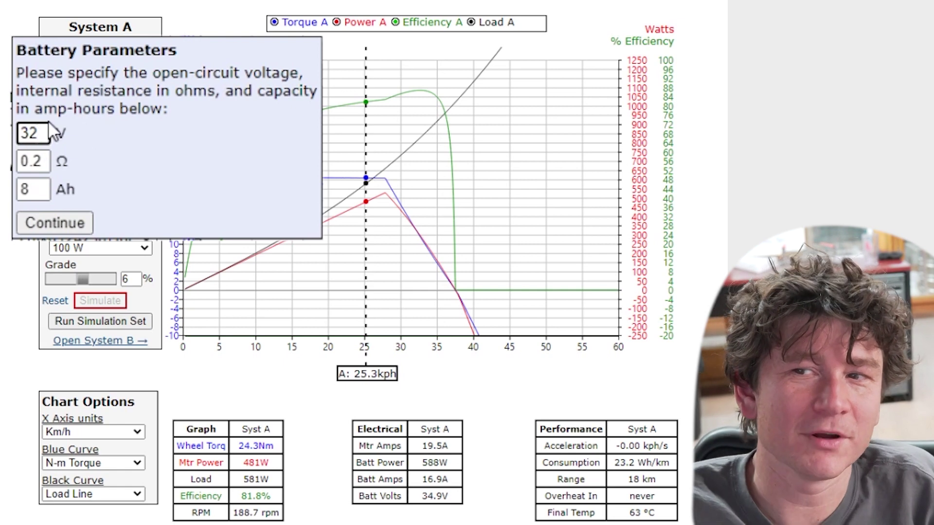
Step: Change the custom battery voltage to 41 V with 0.2 Ω, confirm, and simulate
{"action": "left_click", "coordinate": [38, 162]}
{"action": "left_click_drag", "start_coordinate": [43, 161], "coordinate": [34, 161]}
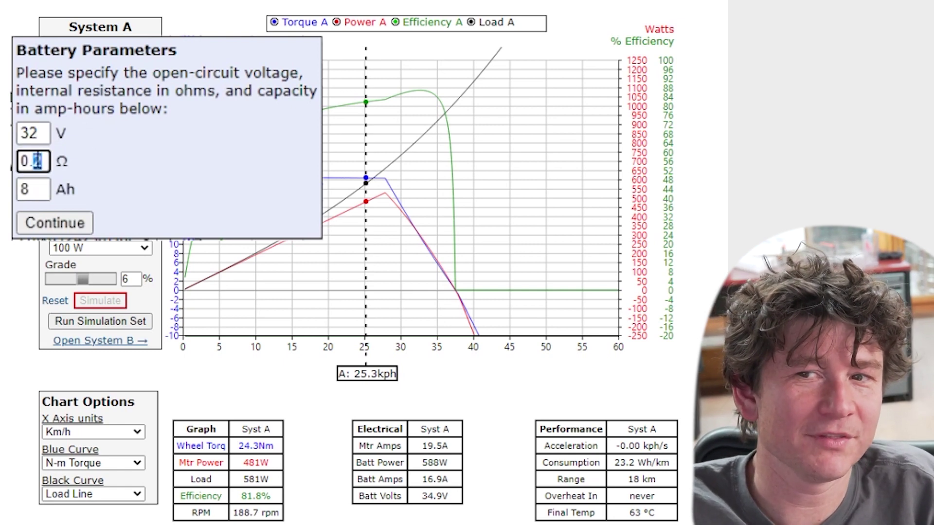
{"action": "double_click", "coordinate": [42, 133]}
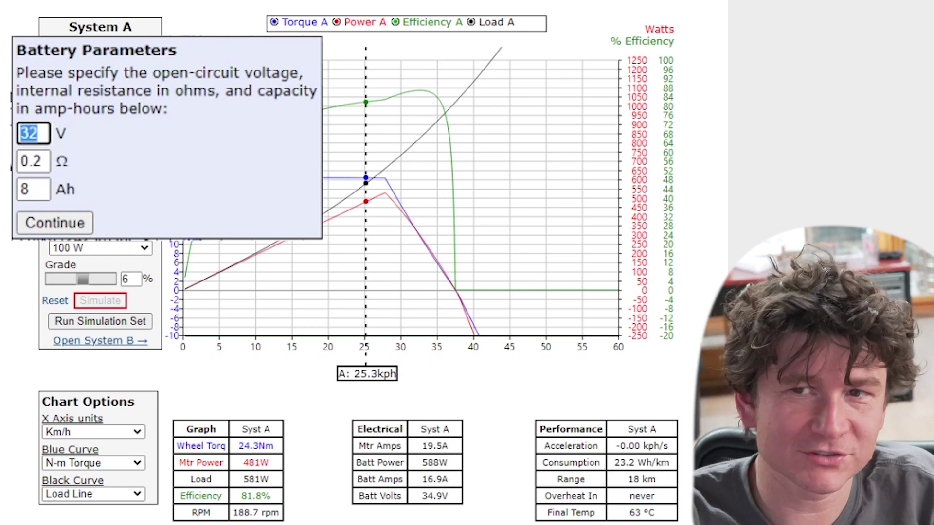
{"action": "type", "text": "41"}
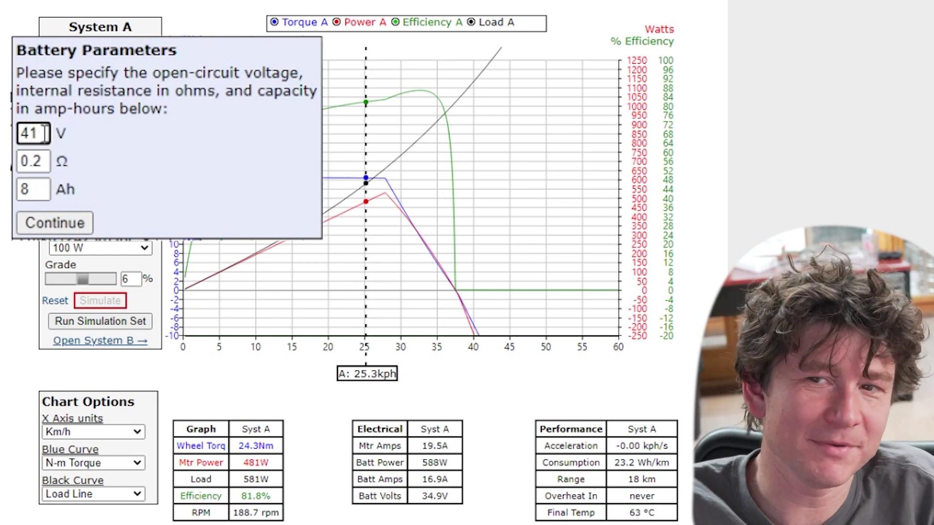
{"action": "left_click_drag", "start_coordinate": [29, 161], "coordinate": [37, 161]}
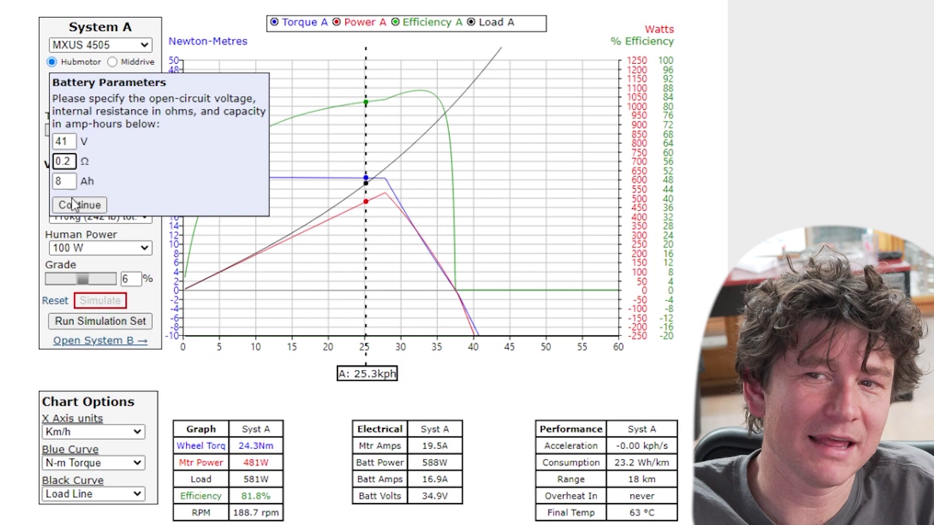
{"action": "left_click", "coordinate": [74, 205]}
{"action": "left_click", "coordinate": [102, 301]}
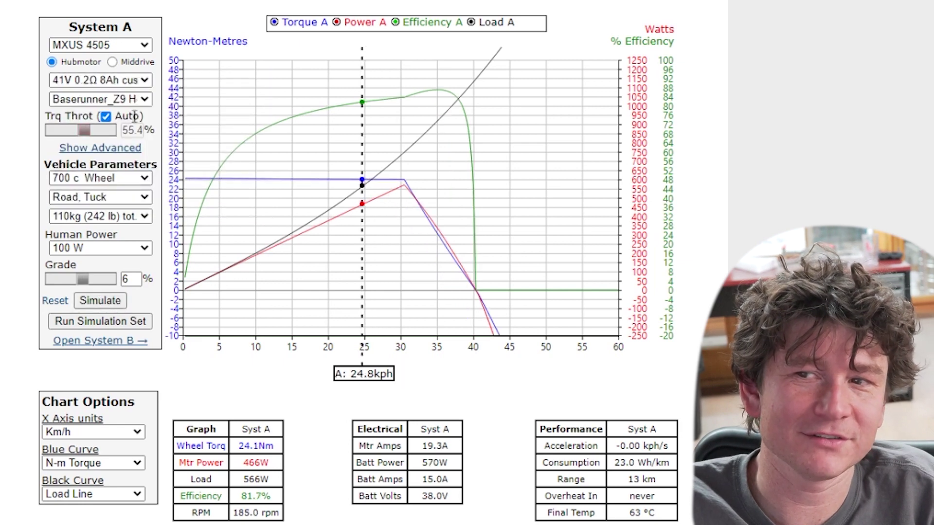
Step: Rerun at 0% grade, then change the custom battery voltage to 37 V
{"action": "double_click", "coordinate": [129, 279]}
{"action": "type", "text": "0"}
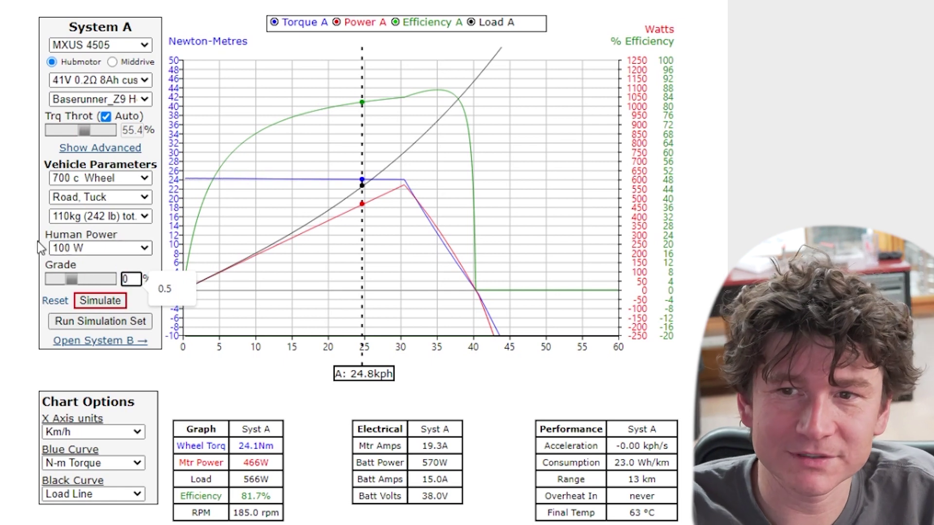
{"action": "left_click", "coordinate": [102, 301]}
{"action": "double_click", "coordinate": [62, 141]}
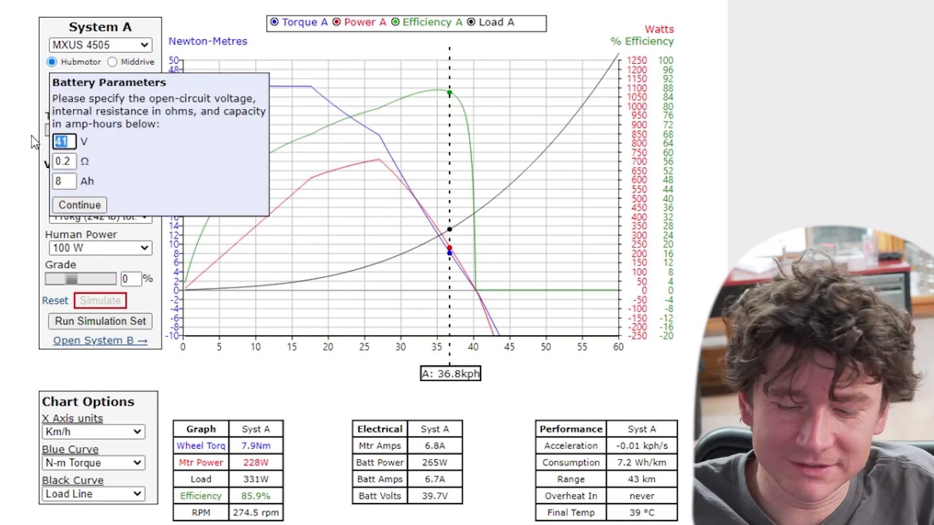
{"action": "type", "text": "37"}
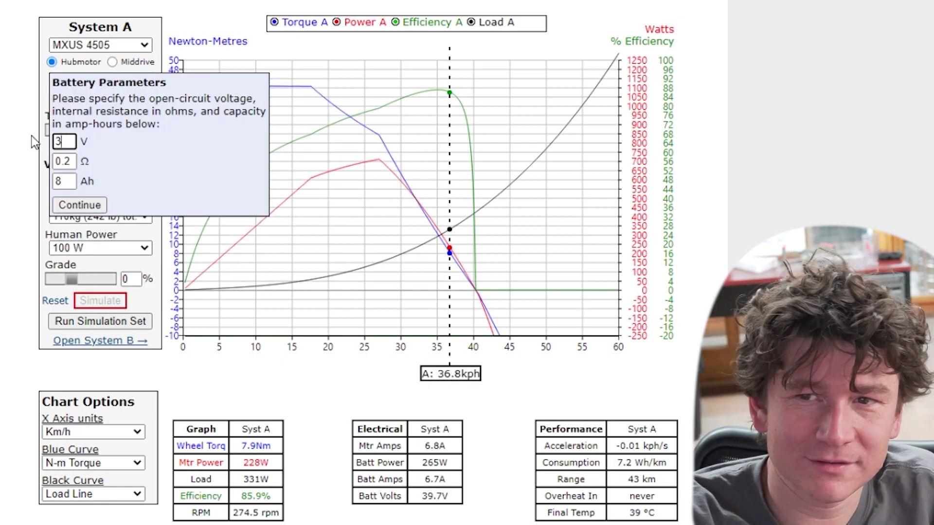
{"action": "left_click", "coordinate": [80, 207]}
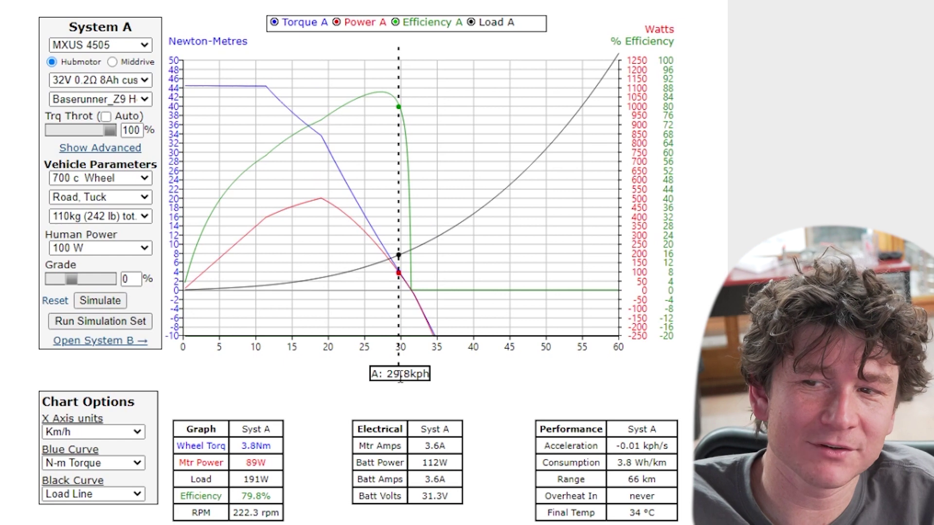
Step: Re-select Custom Battery, enter 41 V, confirm, and rerun the simulation
{"action": "left_click", "coordinate": [96, 83]}
{"action": "left_click", "coordinate": [96, 82]}
{"action": "left_click", "coordinate": [97, 83]}
{"action": "scroll", "coordinate": [129, 288], "scroll_direction": "down", "scroll_amount": 1}
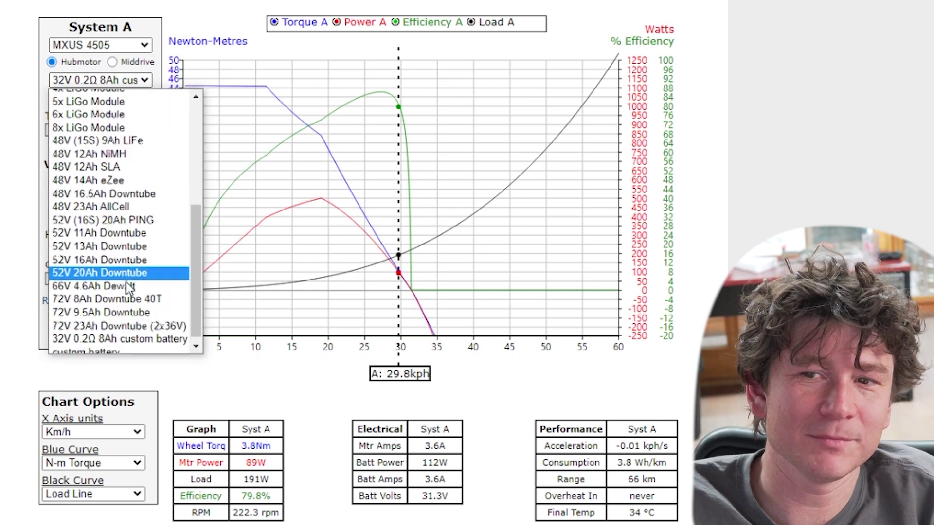
{"action": "scroll", "coordinate": [116, 316], "scroll_direction": "down", "scroll_amount": 1}
{"action": "left_click", "coordinate": [107, 346]}
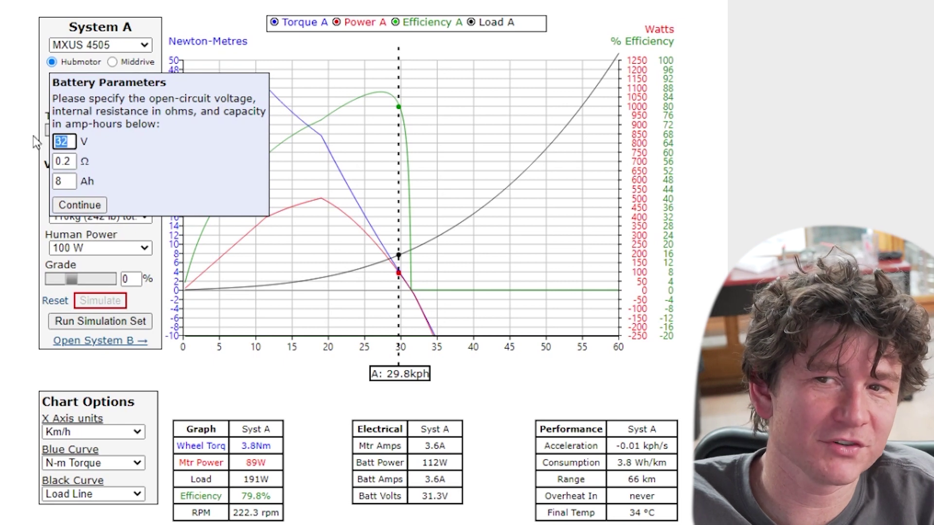
{"action": "type", "text": "41"}
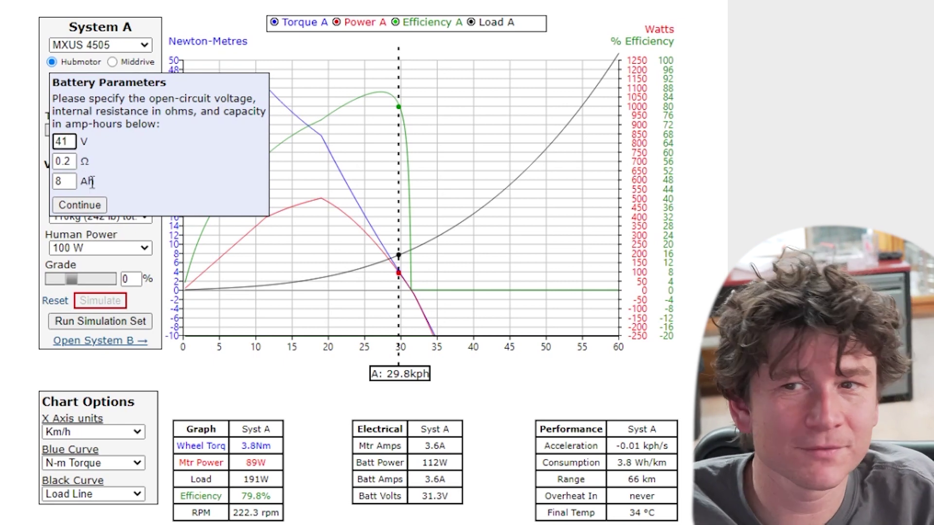
{"action": "left_click", "coordinate": [95, 207]}
{"action": "left_click", "coordinate": [100, 301]}
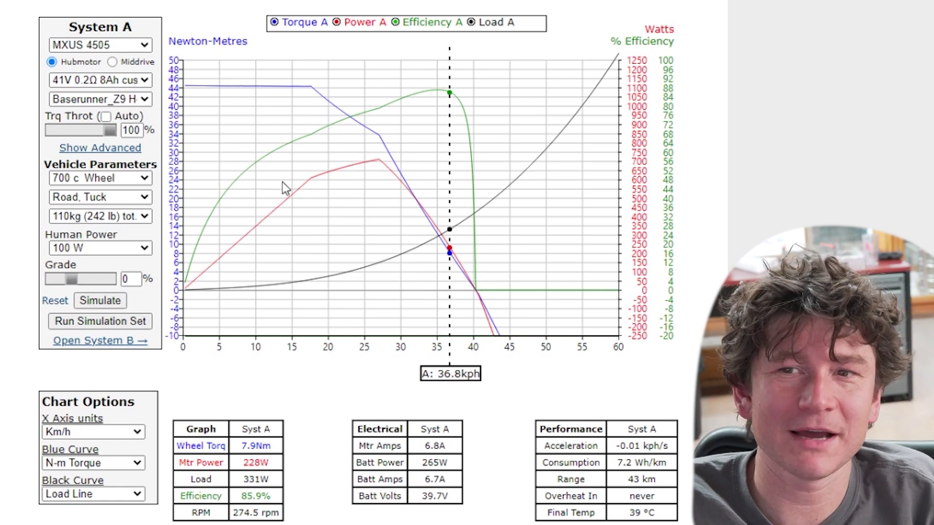
{"action": "left_click", "coordinate": [96, 96]}
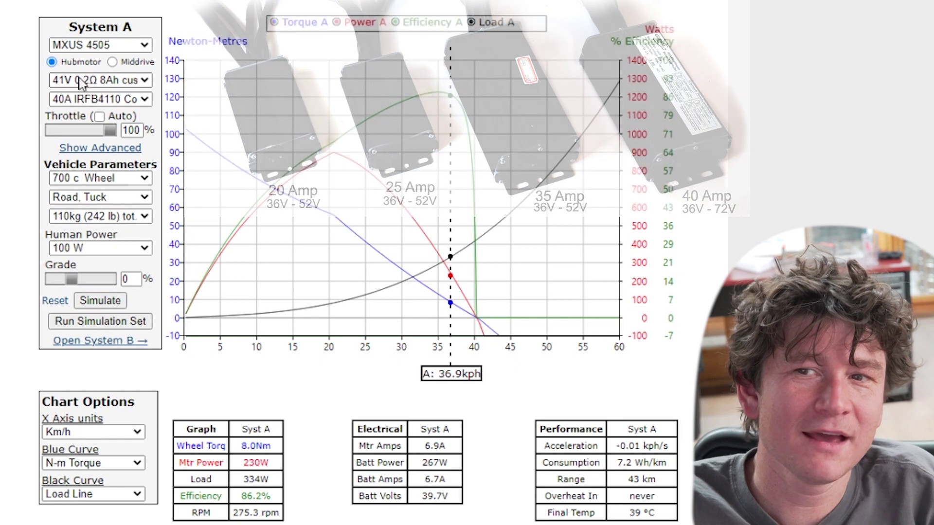
Step: Lower the throttle from 100% to 42%, then select the Baserunner_L10 Hot Controller
{"action": "left_click", "coordinate": [82, 104]}
{"action": "left_click", "coordinate": [83, 103]}
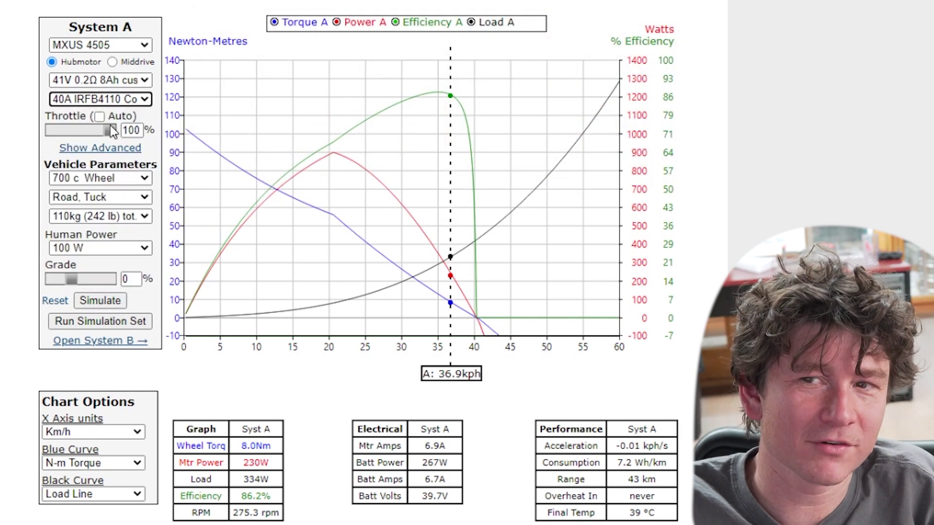
{"action": "left_click_drag", "start_coordinate": [110, 130], "coordinate": [94, 130]}
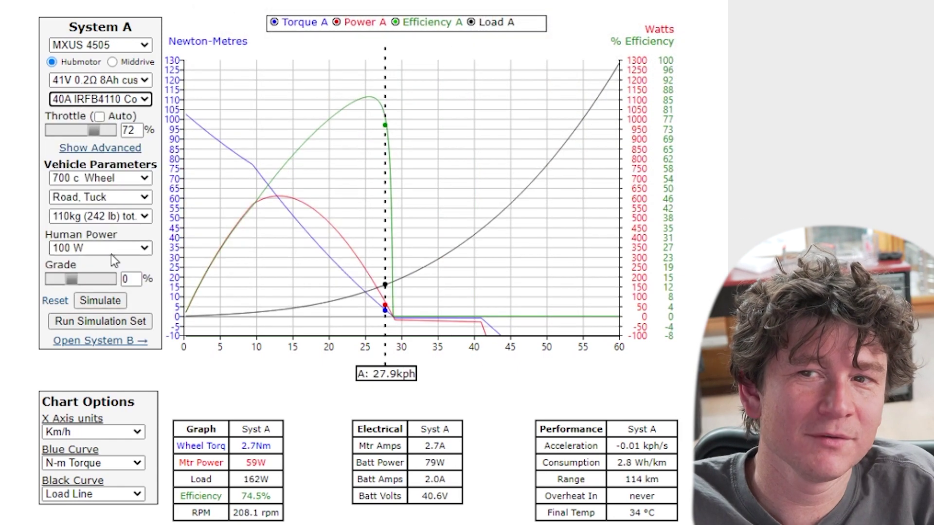
{"action": "left_click", "coordinate": [88, 129]}
{"action": "left_click_drag", "start_coordinate": [91, 131], "coordinate": [131, 125]}
{"action": "left_click", "coordinate": [116, 100]}
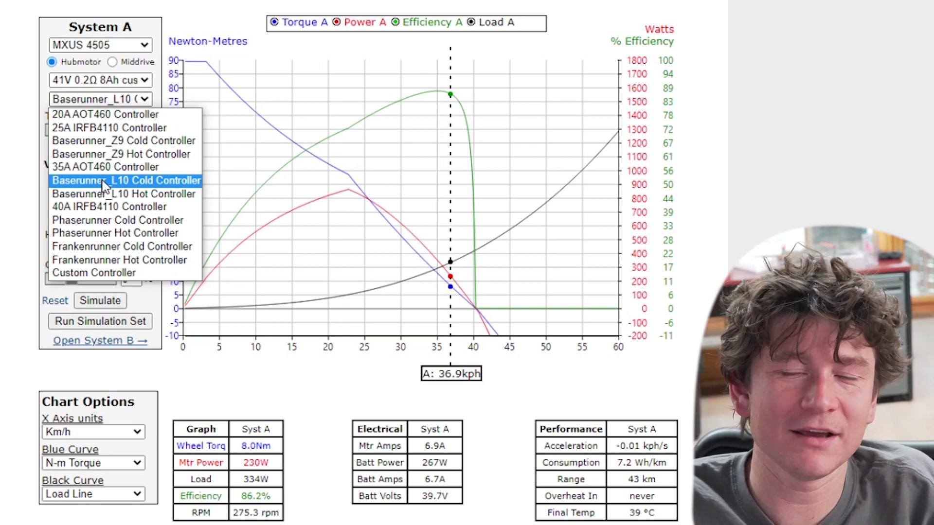
{"action": "left_click", "coordinate": [103, 193]}
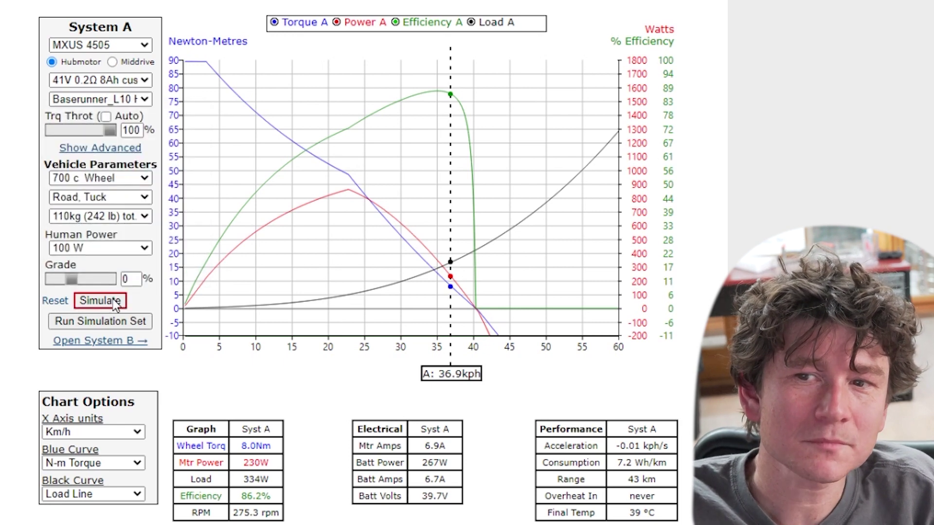
Step: Simulate with the Baserunner controller, then start a Custom Controller with a 20 A battery current limit
{"action": "left_click", "coordinate": [100, 301]}
{"action": "left_click", "coordinate": [64, 100]}
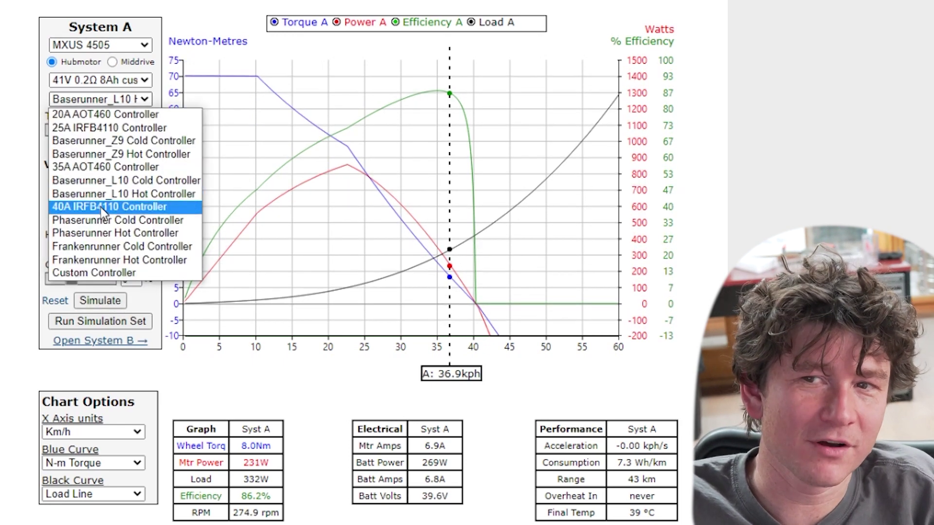
{"action": "left_click", "coordinate": [101, 272]}
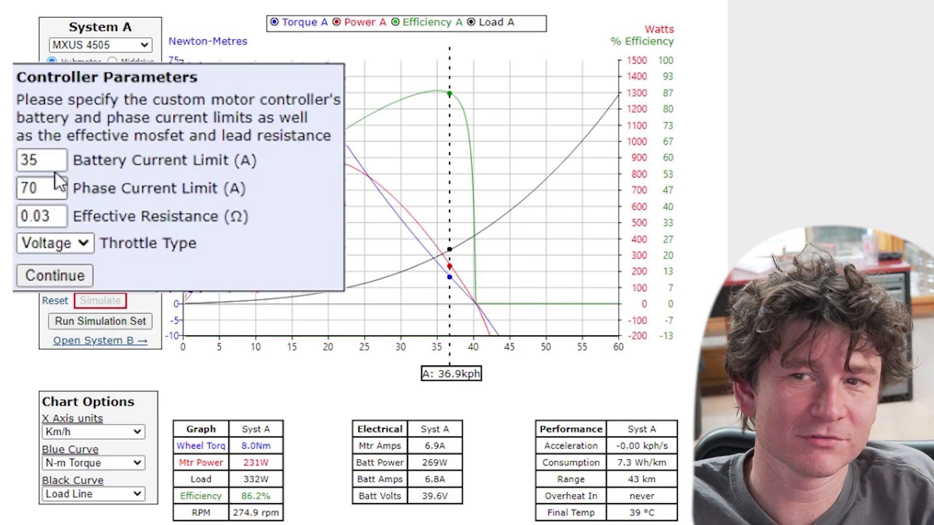
{"action": "left_click", "coordinate": [38, 160]}
{"action": "double_click", "coordinate": [29, 160]}
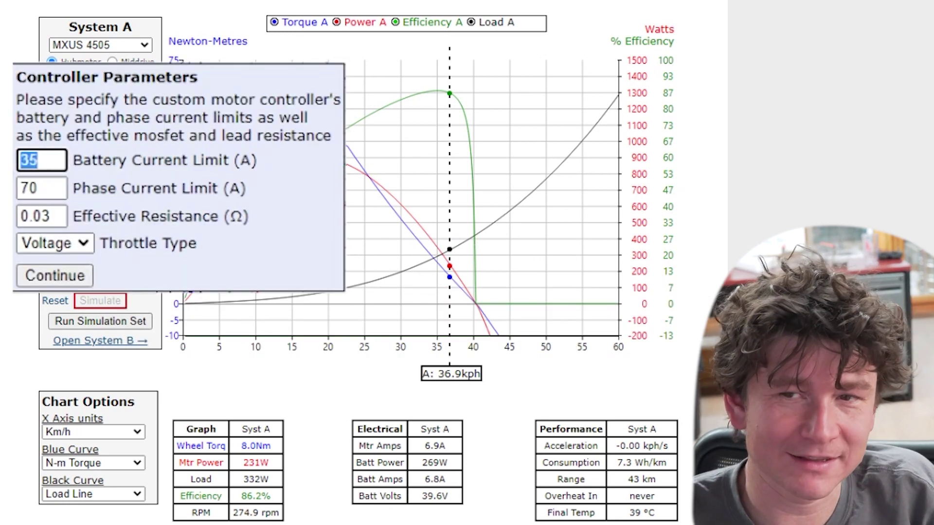
{"action": "type", "text": "20"}
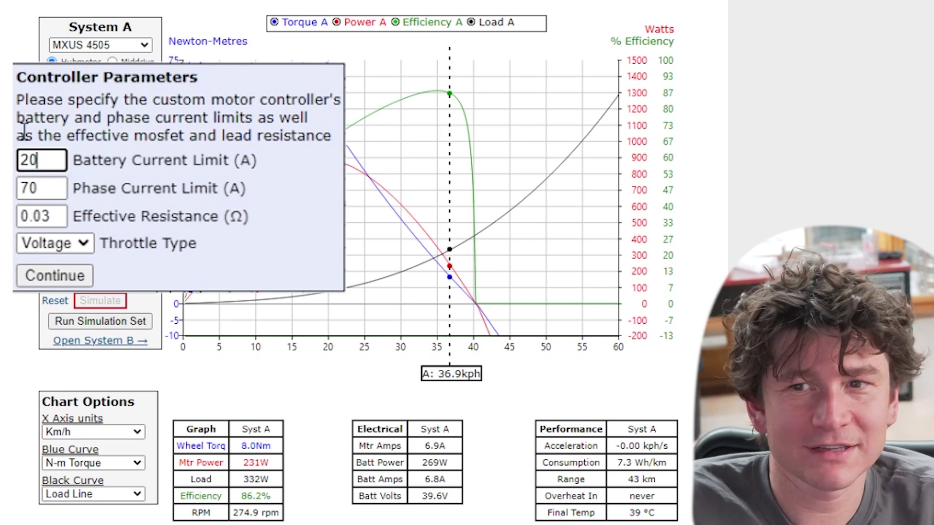
Step: Set the phase current limit to 100 A, leaving effective resistance at 0.03 Ω
{"action": "left_click_drag", "start_coordinate": [74, 160], "coordinate": [307, 165]}
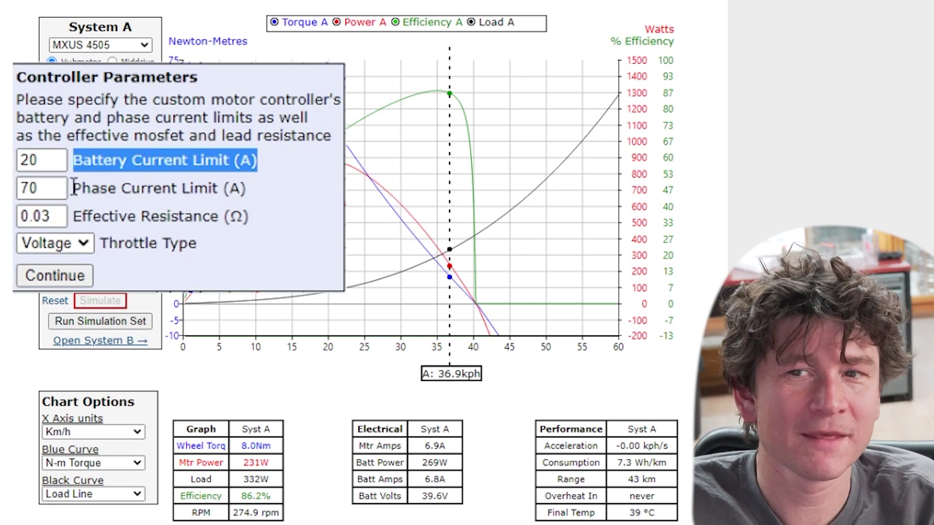
{"action": "left_click_drag", "start_coordinate": [78, 188], "coordinate": [266, 181]}
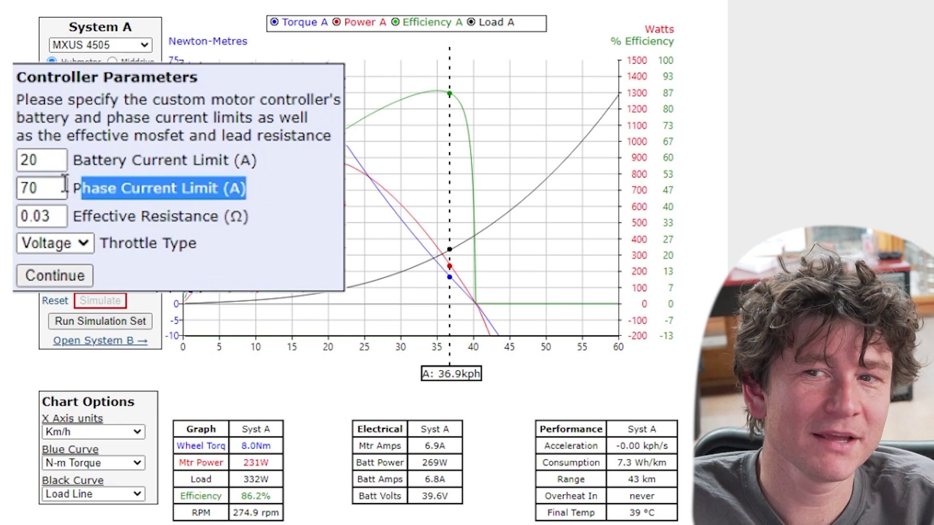
{"action": "double_click", "coordinate": [30, 188]}
{"action": "type", "text": "100"}
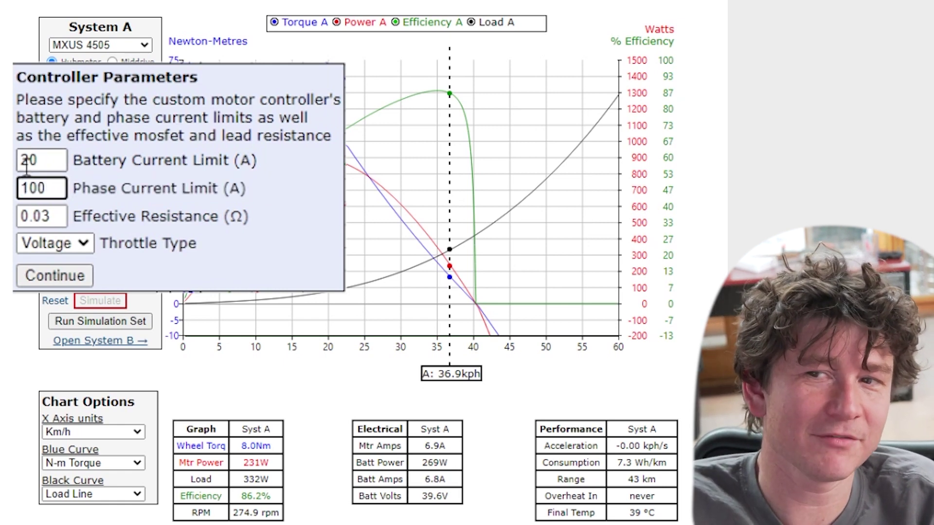
{"action": "left_click", "coordinate": [43, 162]}
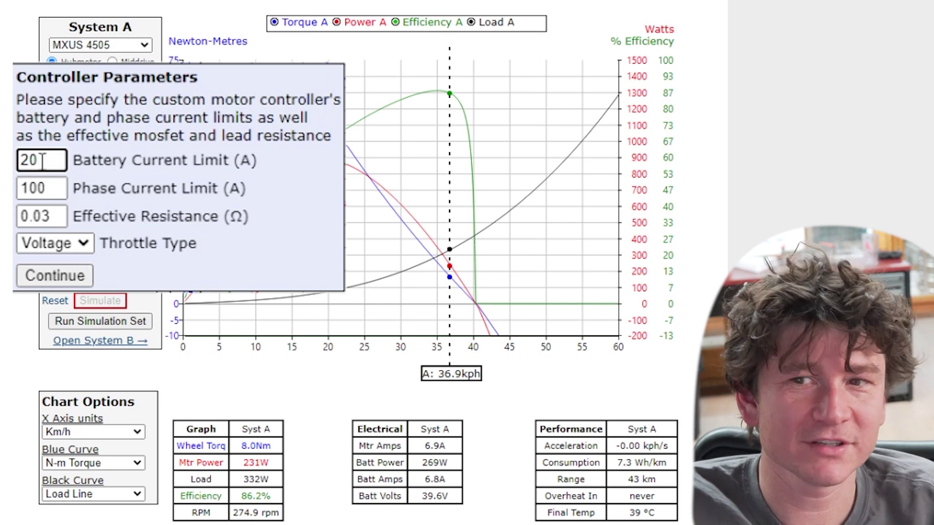
{"action": "double_click", "coordinate": [43, 161]}
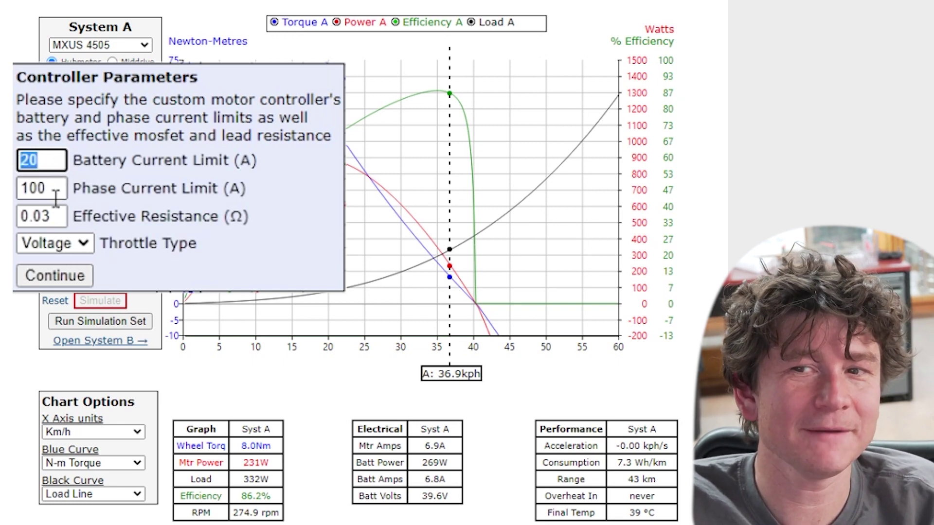
{"action": "left_click", "coordinate": [60, 215]}
{"action": "left_click_drag", "start_coordinate": [62, 216], "coordinate": [16, 226]}
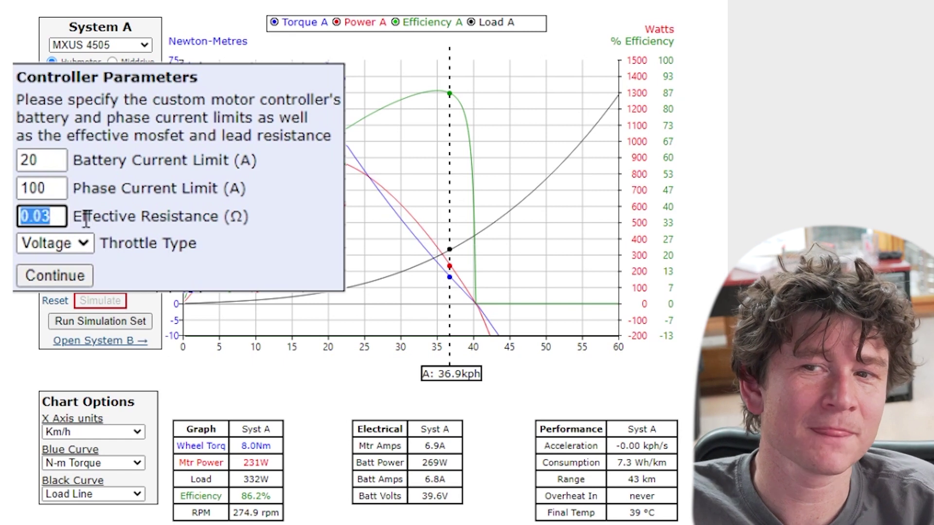
Step: Change the custom controller's throttle type from Voltage to Torque and apply the 20 A/100 A/0.03 Ω settings
{"action": "left_click", "coordinate": [86, 241]}
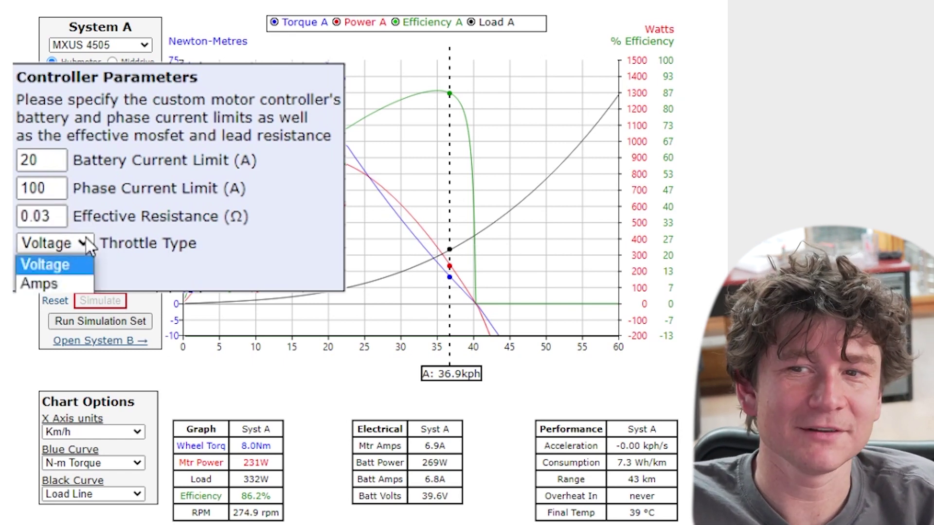
{"action": "left_click", "coordinate": [86, 235]}
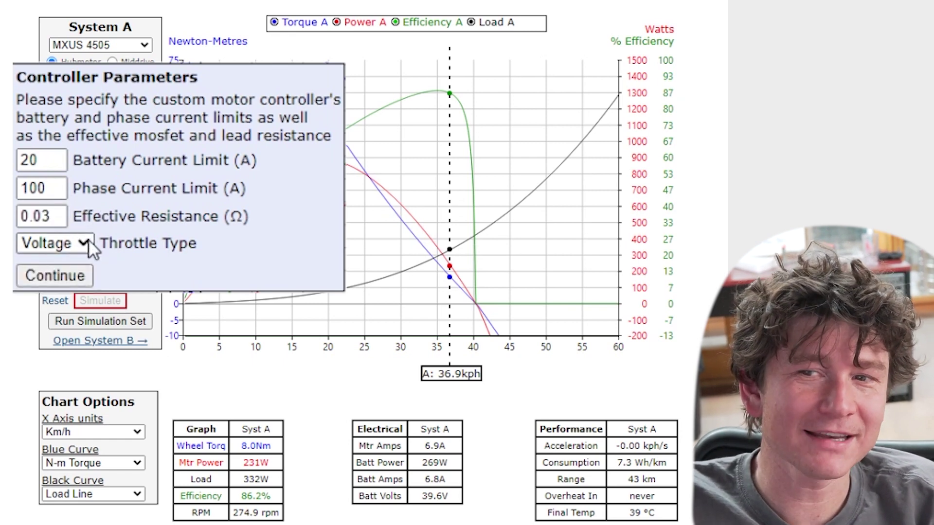
{"action": "left_click", "coordinate": [89, 240]}
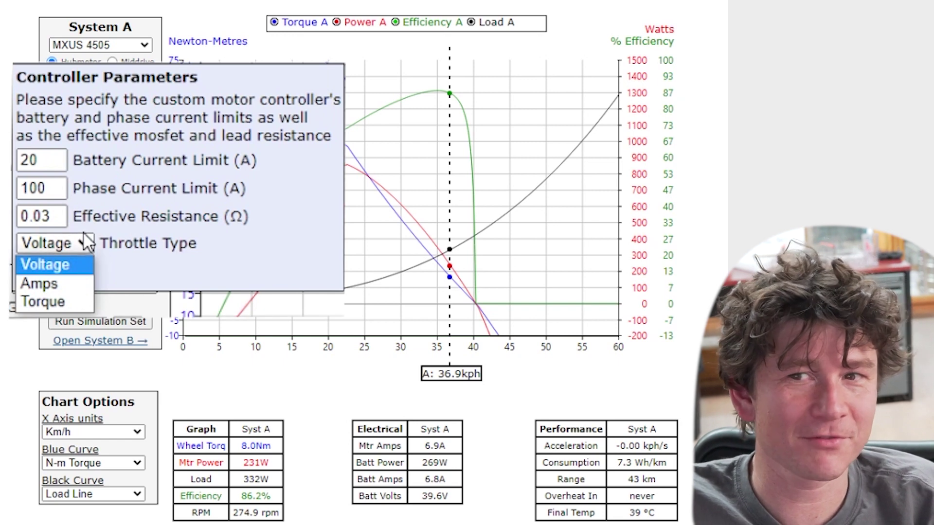
{"action": "left_click", "coordinate": [61, 262]}
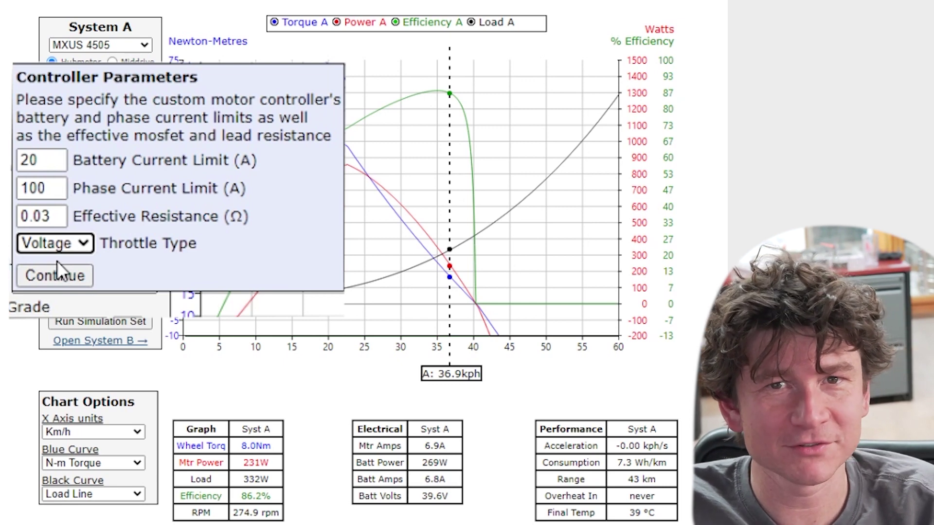
{"action": "left_click", "coordinate": [62, 250]}
{"action": "left_click", "coordinate": [54, 302]}
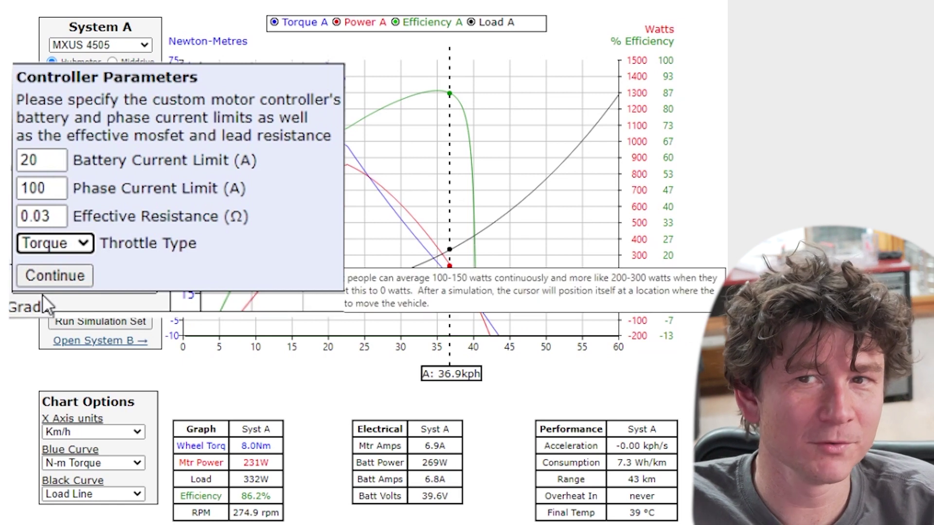
{"action": "left_click", "coordinate": [50, 250]}
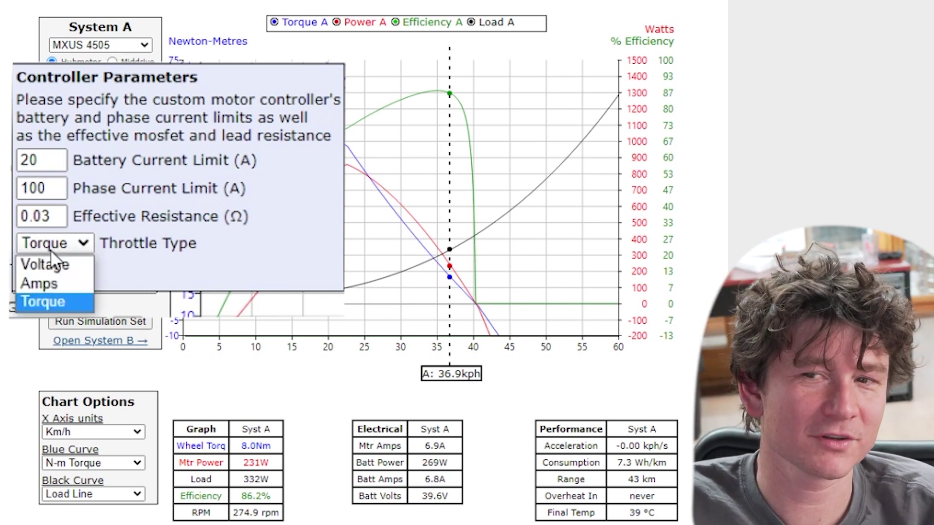
{"action": "left_click", "coordinate": [50, 250]}
{"action": "left_click", "coordinate": [51, 274]}
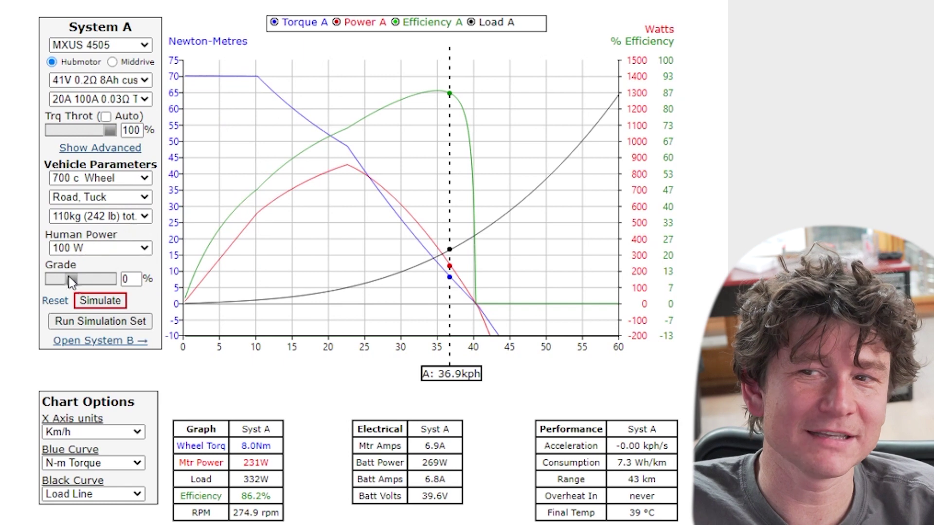
Step: Simulate the custom controller, then rerun with the 20A AOT460 Controller and throttle lowered to 68%
{"action": "left_click", "coordinate": [100, 300]}
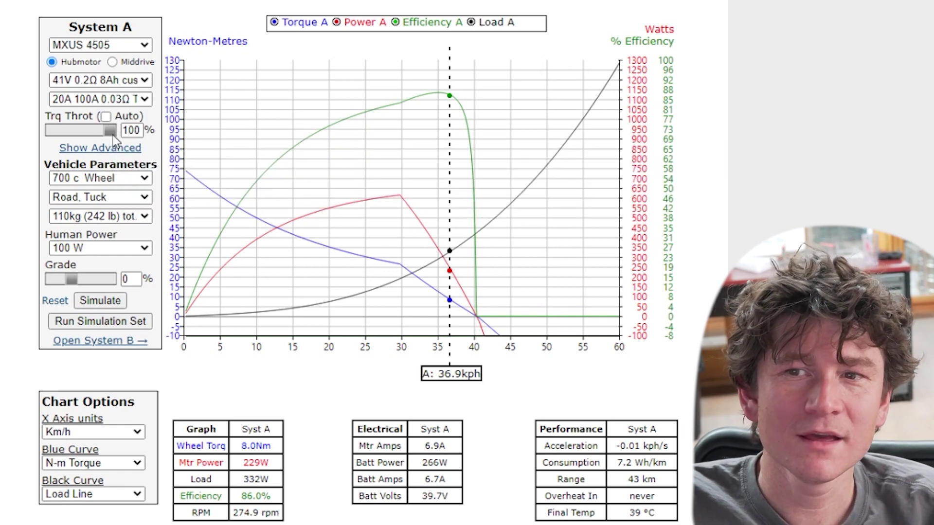
{"action": "left_click", "coordinate": [110, 102]}
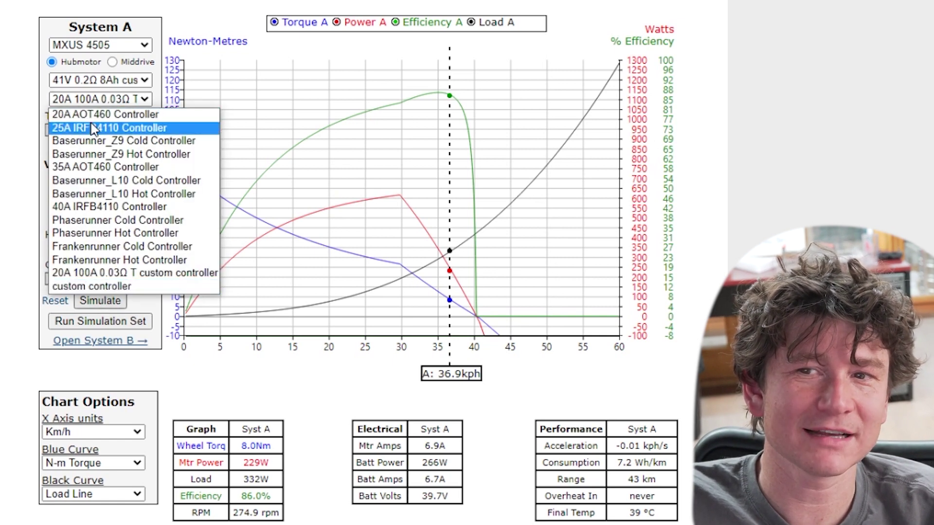
{"action": "left_click", "coordinate": [94, 115]}
{"action": "left_click", "coordinate": [99, 300]}
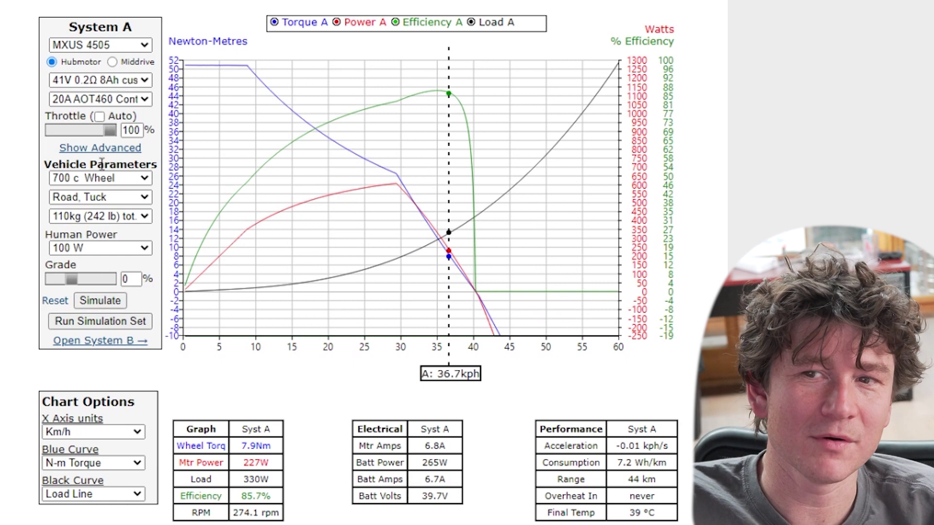
{"action": "left_click_drag", "start_coordinate": [109, 131], "coordinate": [92, 130]}
Step: Resimulate and bring System A's throttle down to 47%, keeping the 20A AOT460 controller
{"action": "left_click", "coordinate": [106, 302]}
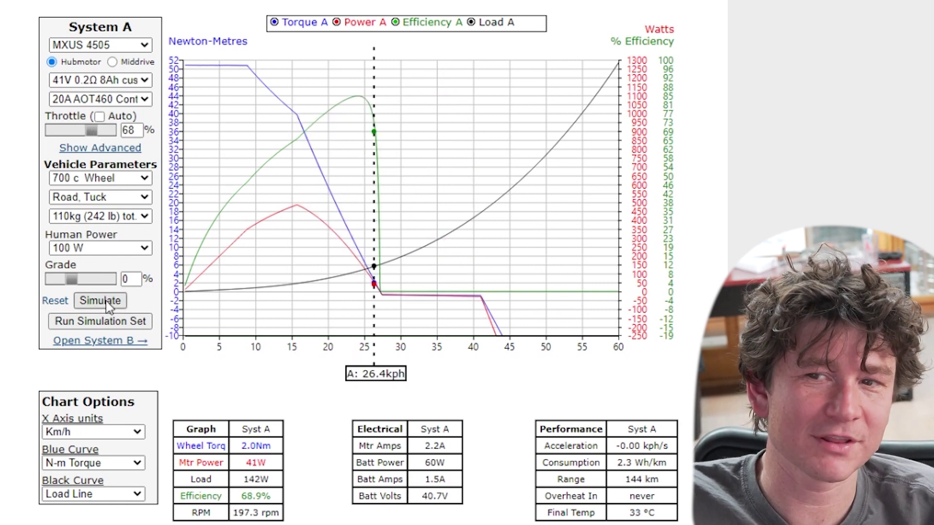
{"action": "left_click", "coordinate": [78, 103]}
{"action": "left_click", "coordinate": [90, 130]}
{"action": "mouse_move", "coordinate": [93, 134]}
{"action": "left_mouse_down"}
{"action": "mouse_move", "coordinate": [84, 138]}
{"action": "mouse_move", "coordinate": [108, 130]}
{"action": "left_mouse_up"}
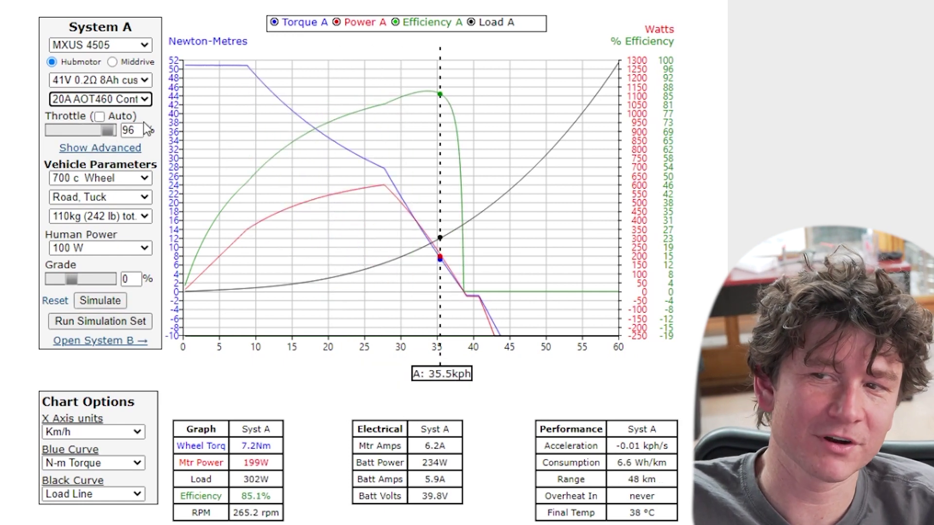
{"action": "left_click", "coordinate": [97, 132]}
{"action": "left_click_drag", "start_coordinate": [97, 134], "coordinate": [82, 137]}
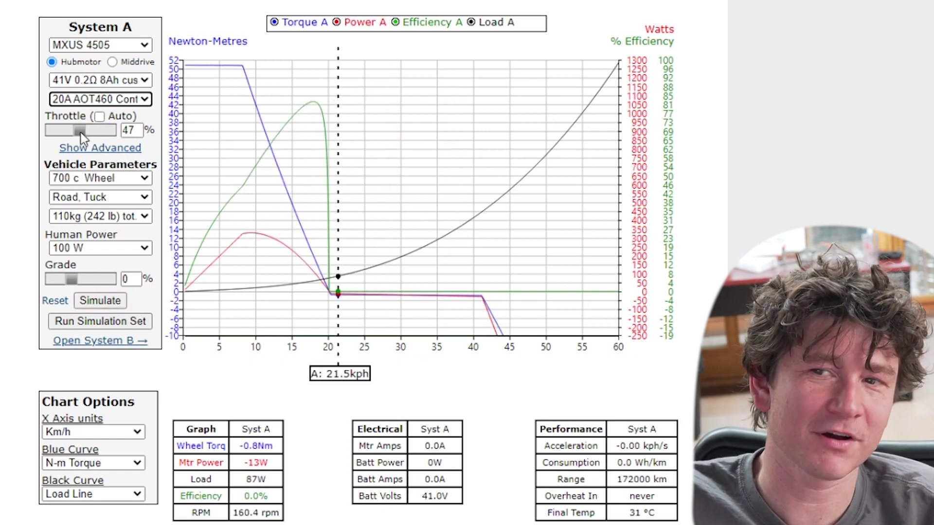
{"action": "left_click", "coordinate": [85, 102]}
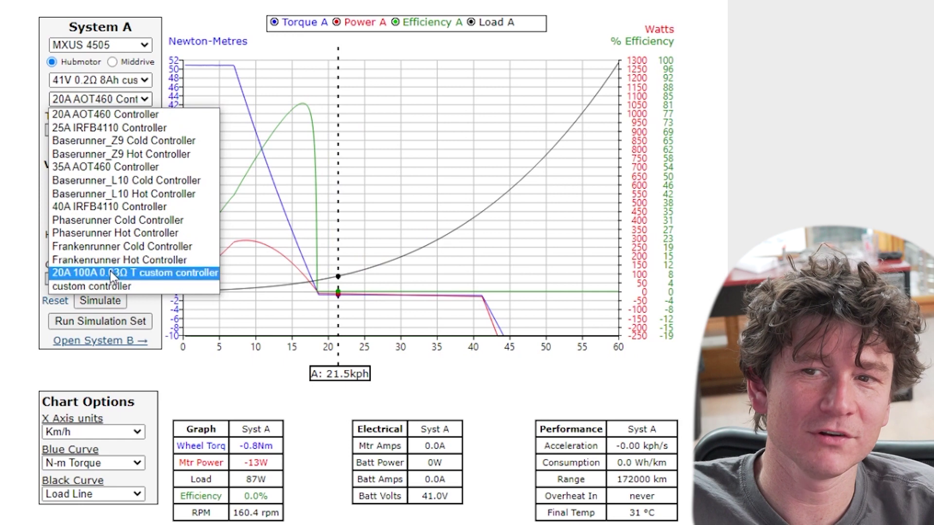
Step: Switch to a custom 20A/100A, 0.03 Ω controller with torque throttle and resimulate
{"action": "left_click", "coordinate": [99, 286]}
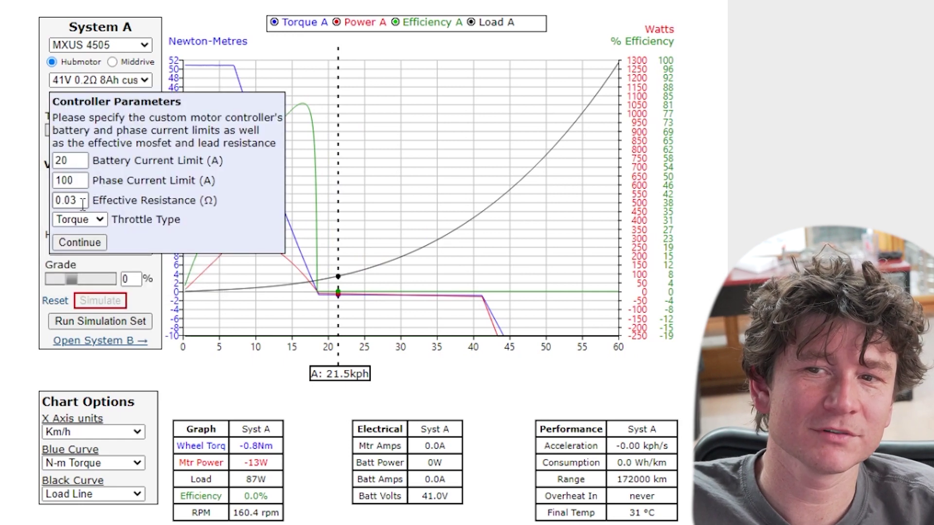
{"action": "left_click", "coordinate": [80, 219]}
{"action": "left_click", "coordinate": [79, 219]}
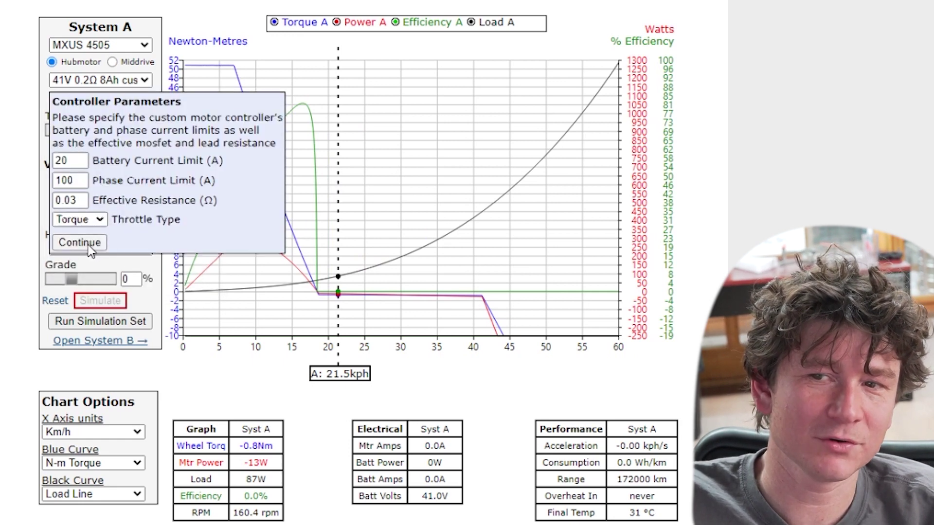
{"action": "left_click", "coordinate": [89, 244]}
{"action": "left_click", "coordinate": [89, 301]}
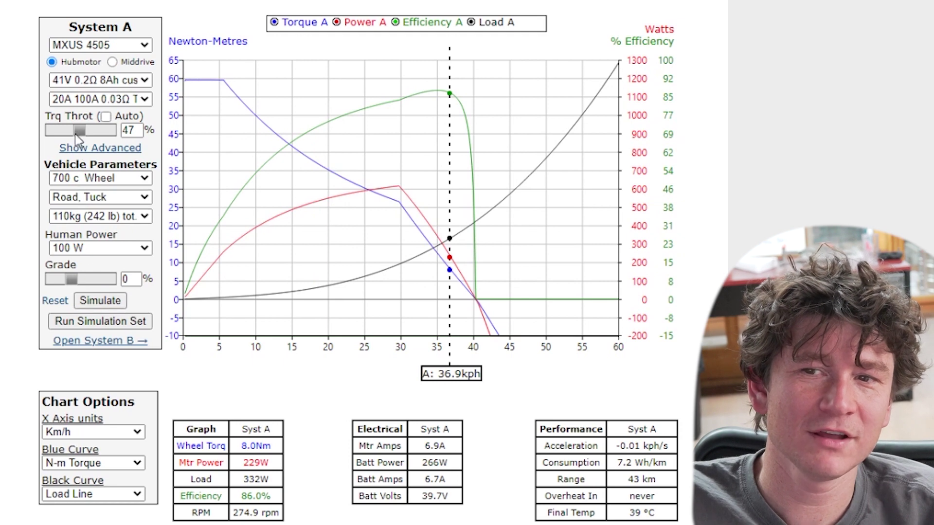
Step: Set the torque throttle slider to 44%
{"action": "left_click_drag", "start_coordinate": [75, 130], "coordinate": [69, 128]}
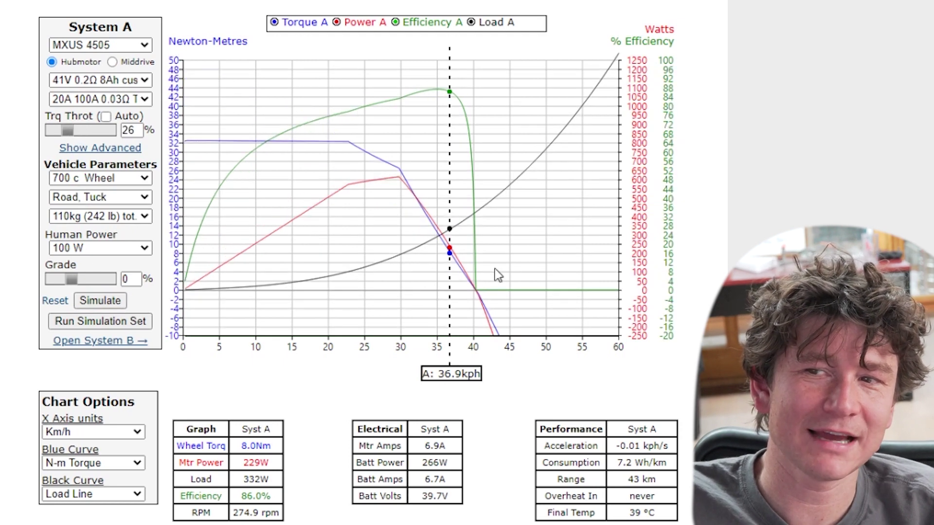
{"action": "left_click", "coordinate": [86, 130]}
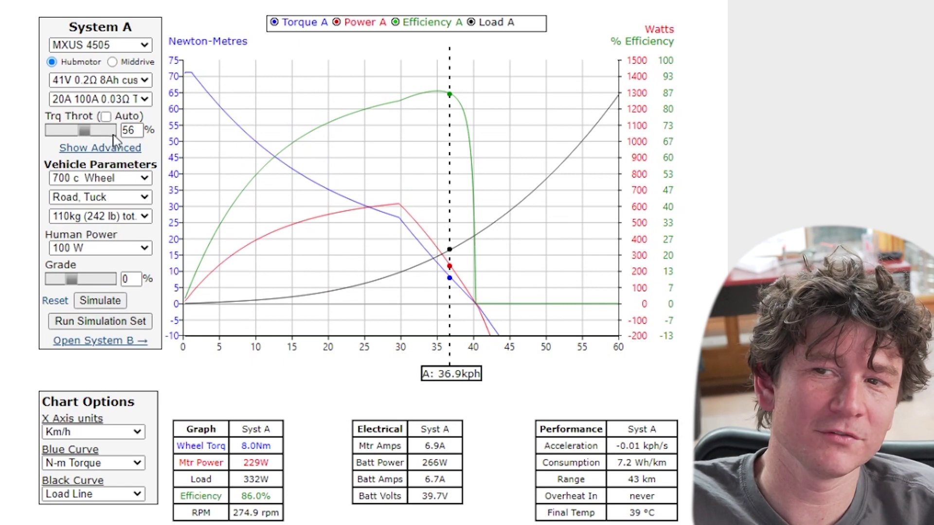
{"action": "left_click_drag", "start_coordinate": [90, 130], "coordinate": [82, 131]}
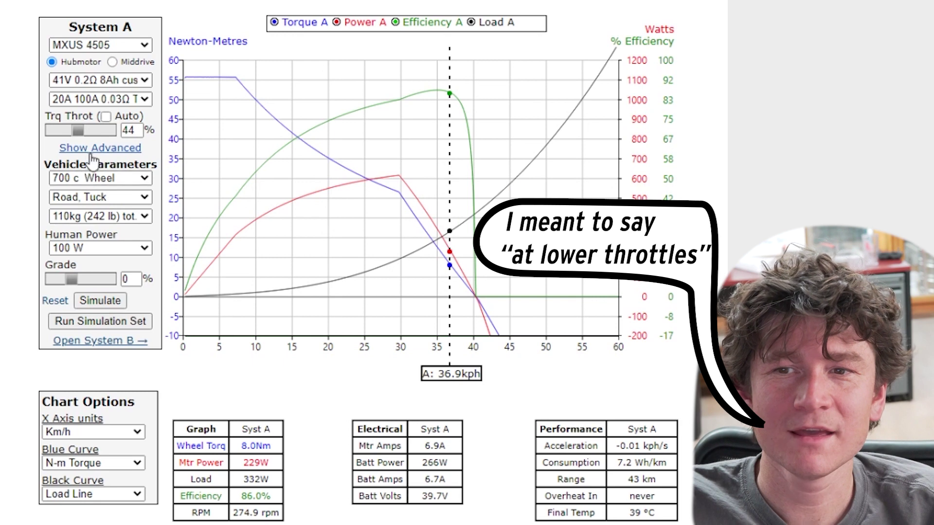
{"action": "left_click", "coordinate": [90, 148]}
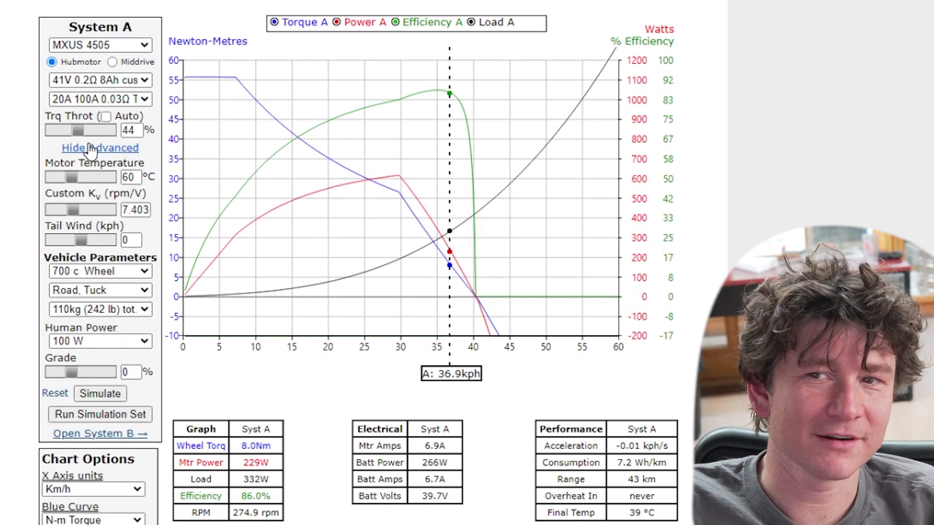
{"action": "left_click", "coordinate": [91, 148]}
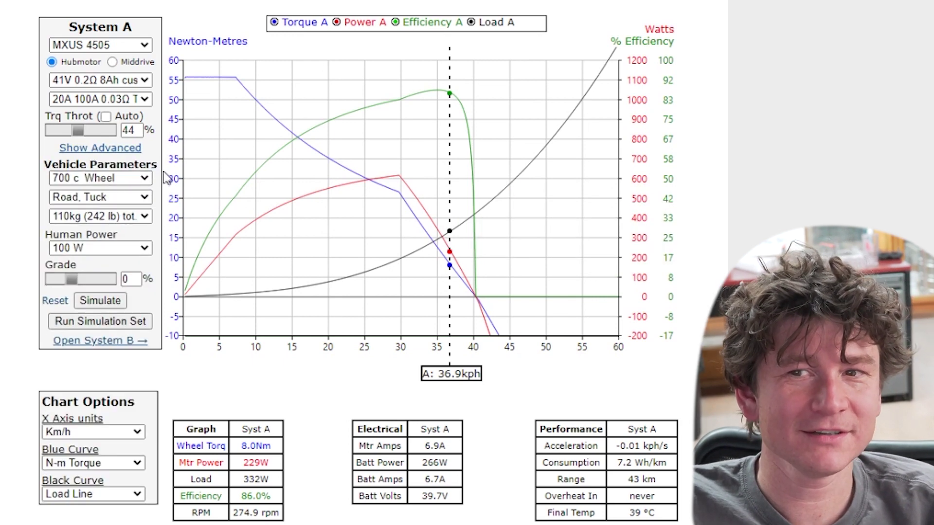
Step: Try a 26-inch custom wheel, then pick the 20" Wheel for System A
{"action": "mouse_move", "coordinate": [131, 185]}
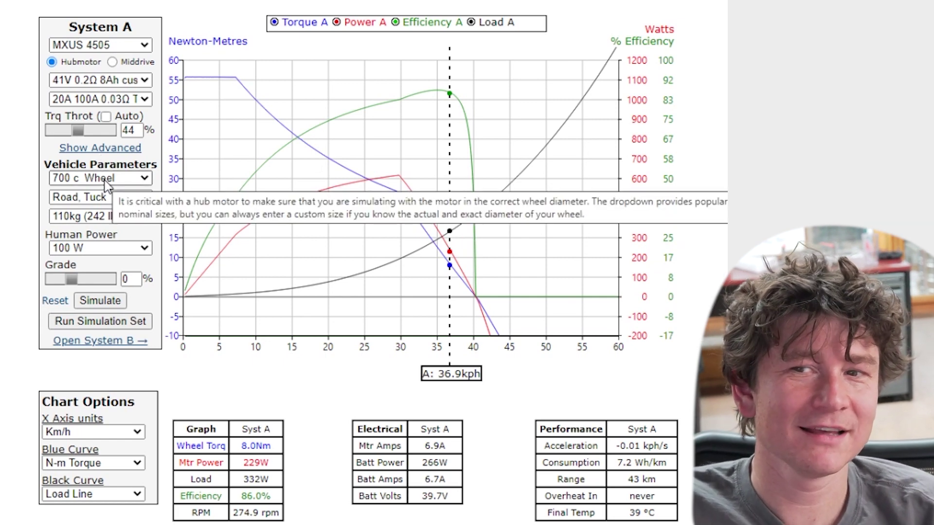
{"action": "left_click", "coordinate": [107, 186]}
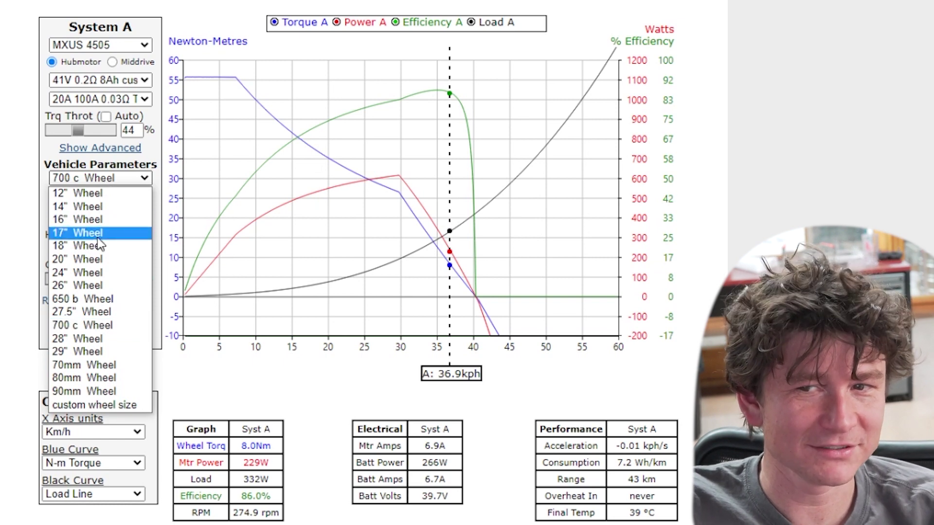
{"action": "left_click", "coordinate": [97, 405]}
{"action": "left_click", "coordinate": [95, 272]}
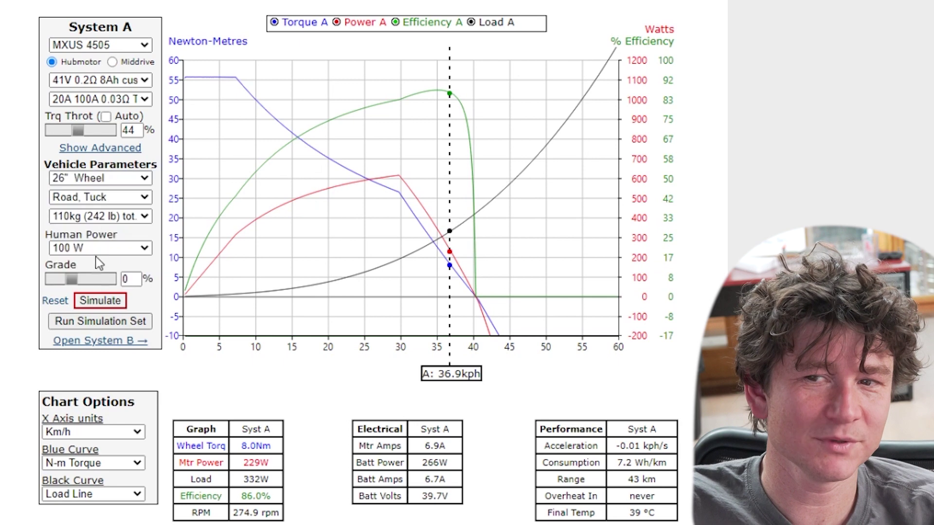
{"action": "left_click", "coordinate": [95, 180]}
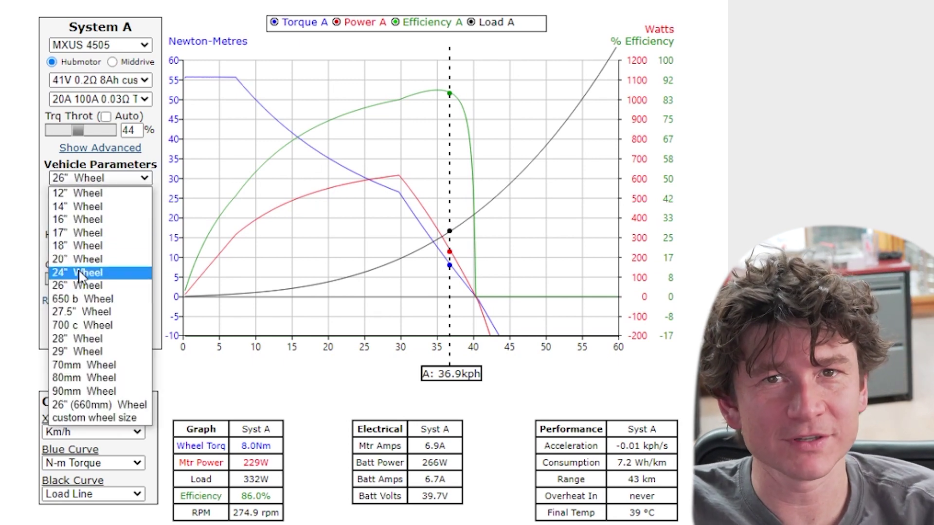
{"action": "left_click", "coordinate": [86, 259]}
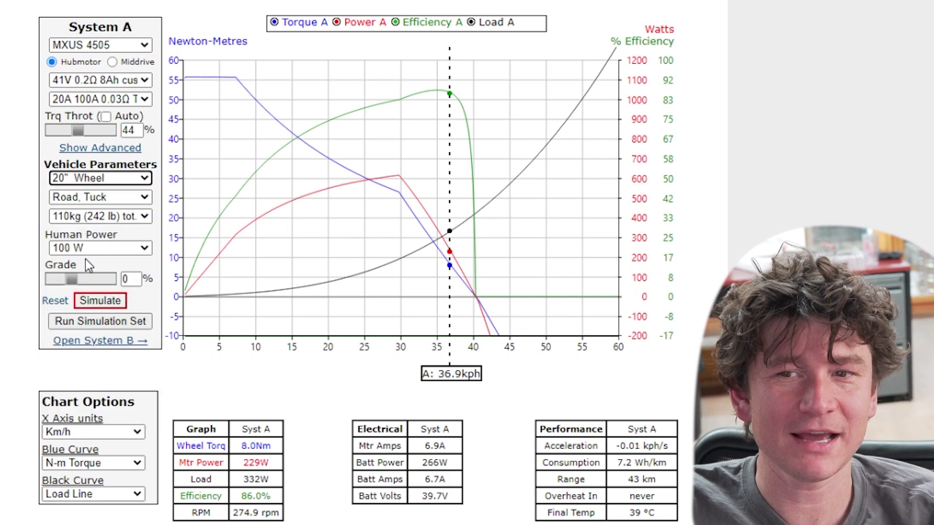
{"action": "left_click", "coordinate": [100, 203]}
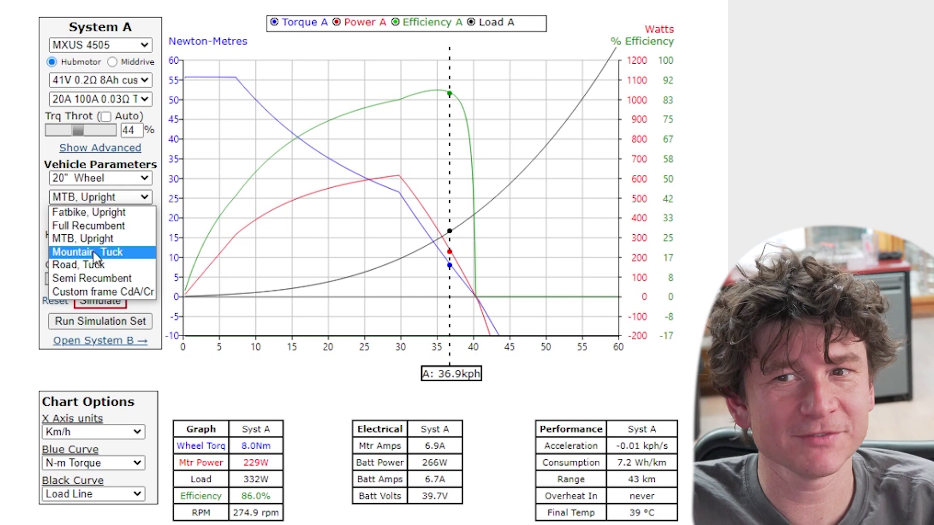
Step: Choose the custom frame CdA/Cr option from the frame-type list
{"action": "left_click", "coordinate": [96, 291]}
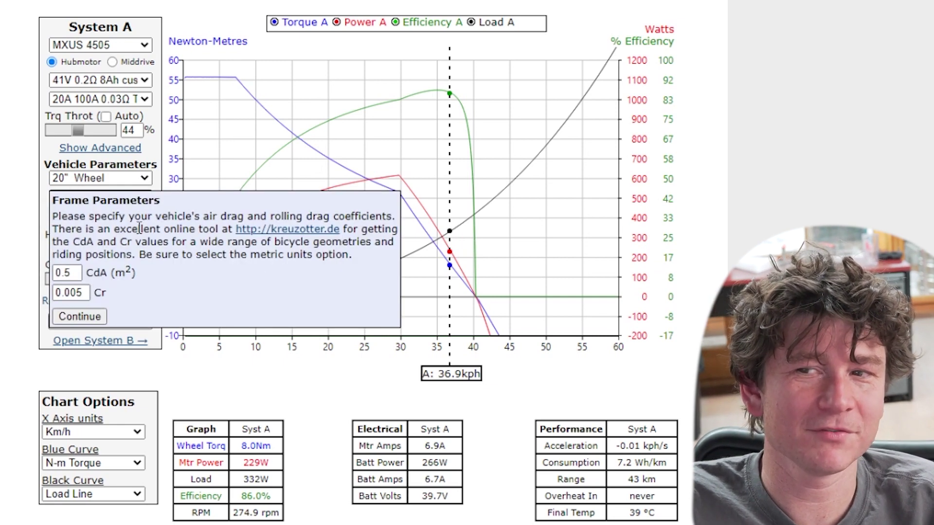
Step: Keep the frame parameters at CdA 0.5 m² and Cr 0.005 and confirm them
{"action": "double_click", "coordinate": [69, 274]}
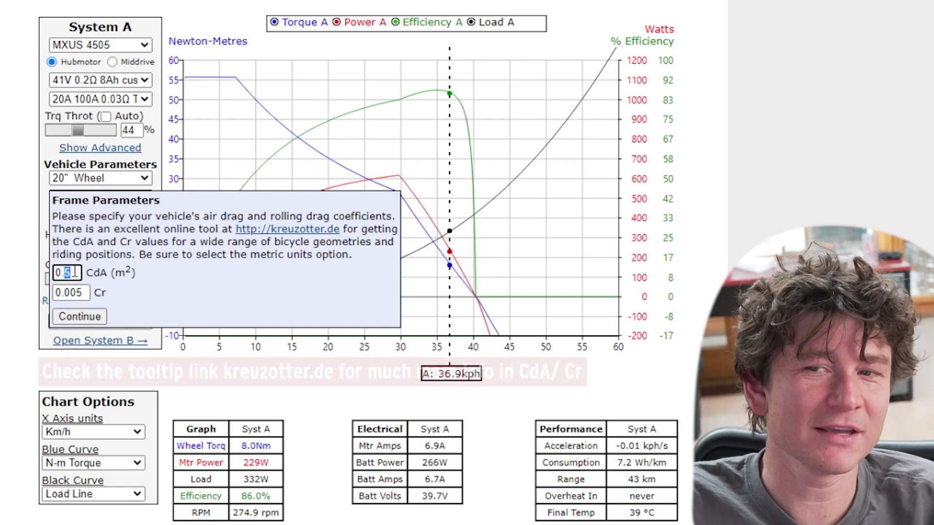
{"action": "left_click_drag", "start_coordinate": [94, 274], "coordinate": [141, 279]}
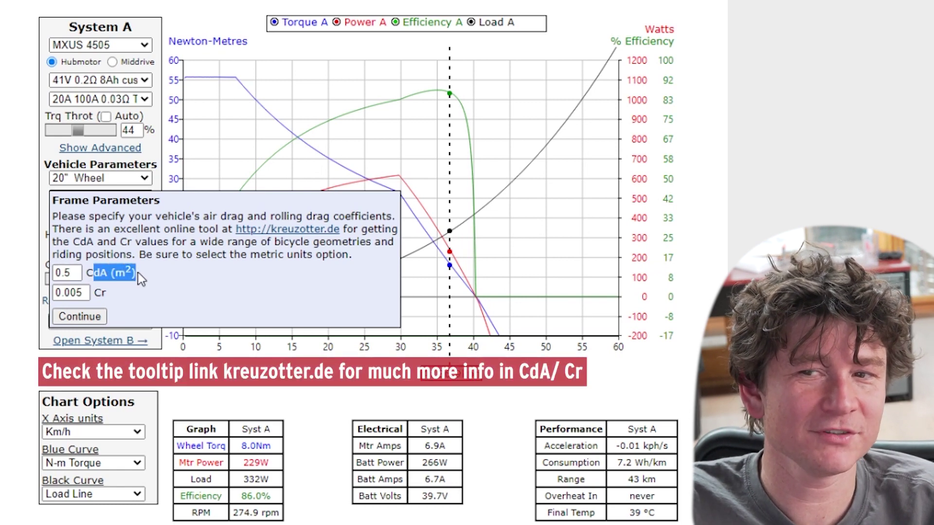
{"action": "left_click_drag", "start_coordinate": [76, 293], "coordinate": [88, 292]}
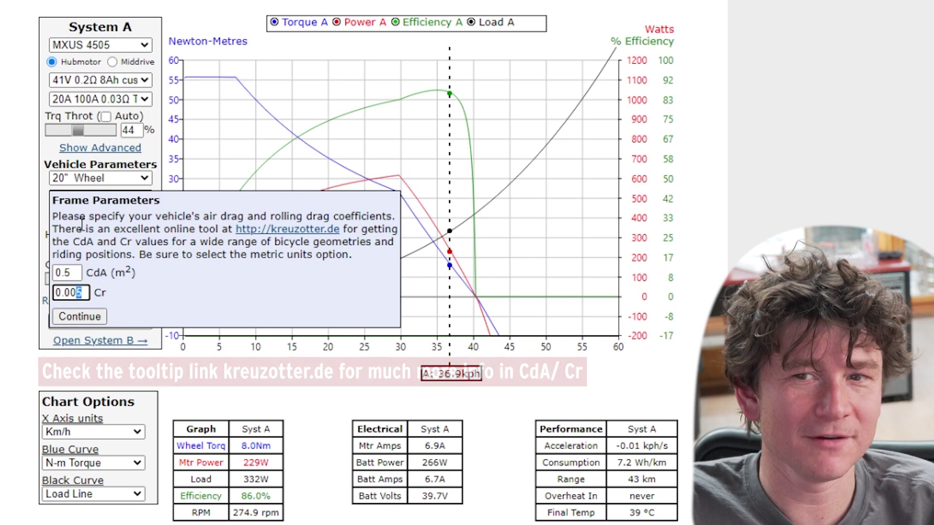
{"action": "left_click", "coordinate": [74, 271]}
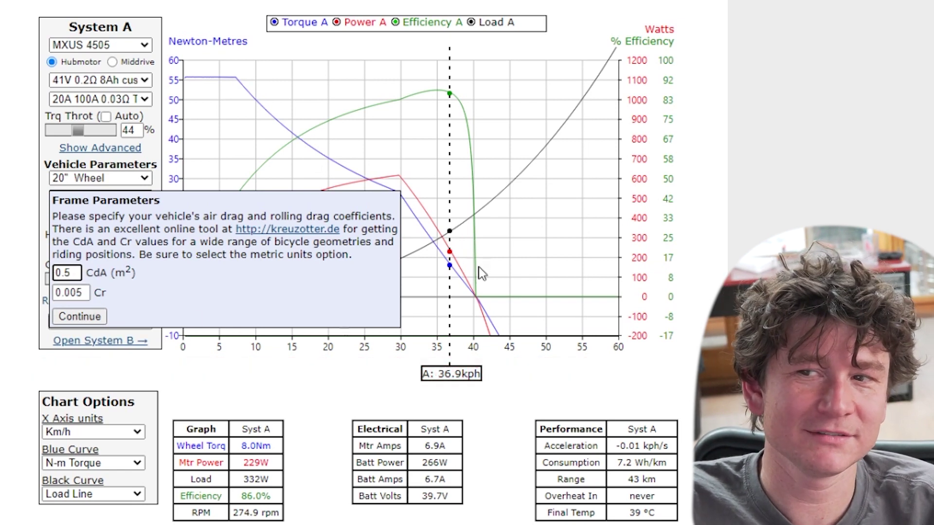
{"action": "left_click", "coordinate": [100, 316]}
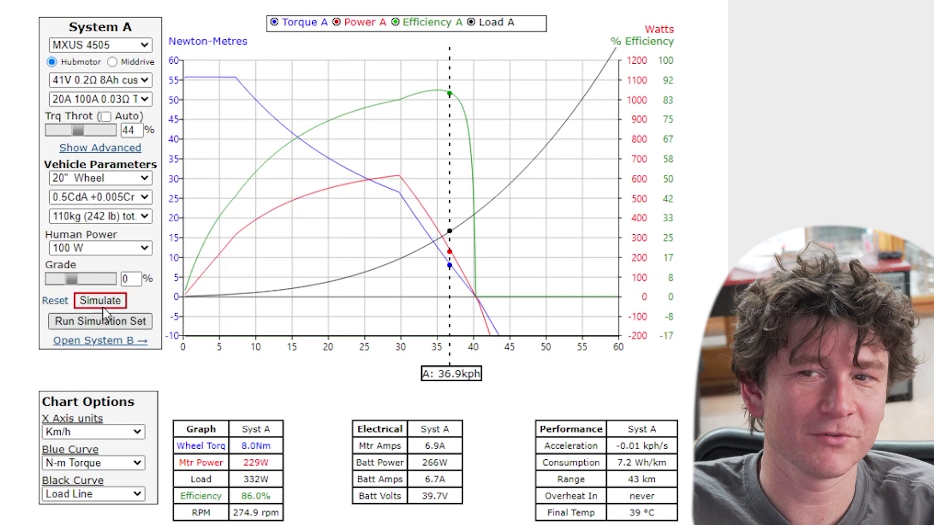
Step: Set Human Power to 0 W, leaving the total vehicle weight unchanged
{"action": "left_click", "coordinate": [141, 222]}
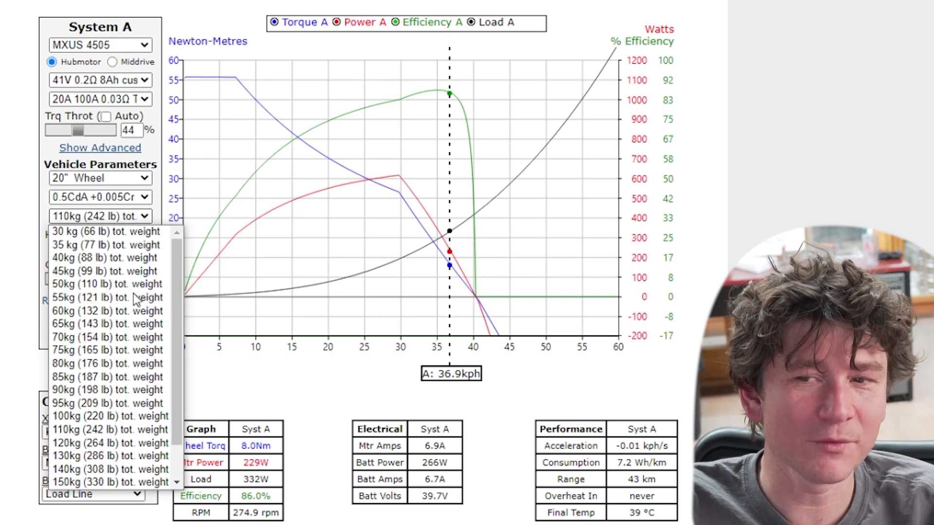
{"action": "left_click", "coordinate": [2, 251]}
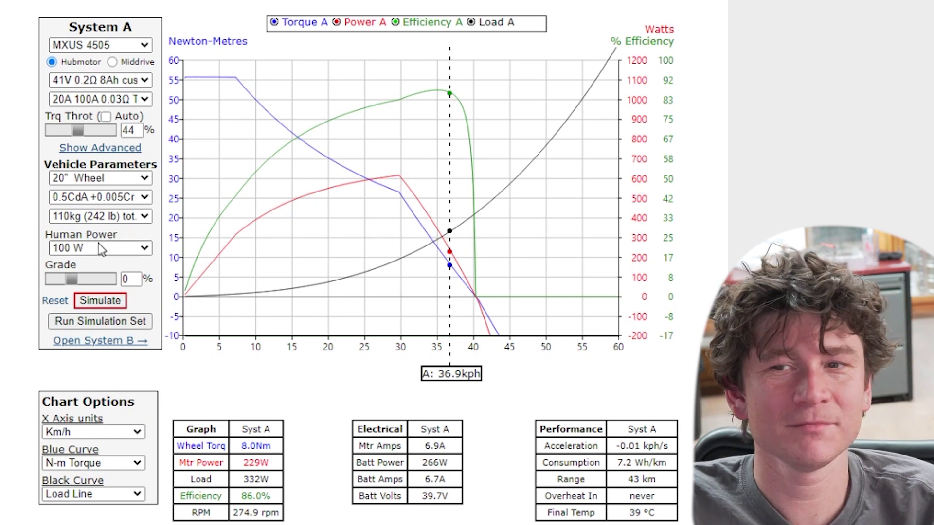
{"action": "mouse_move", "coordinate": [99, 244]}
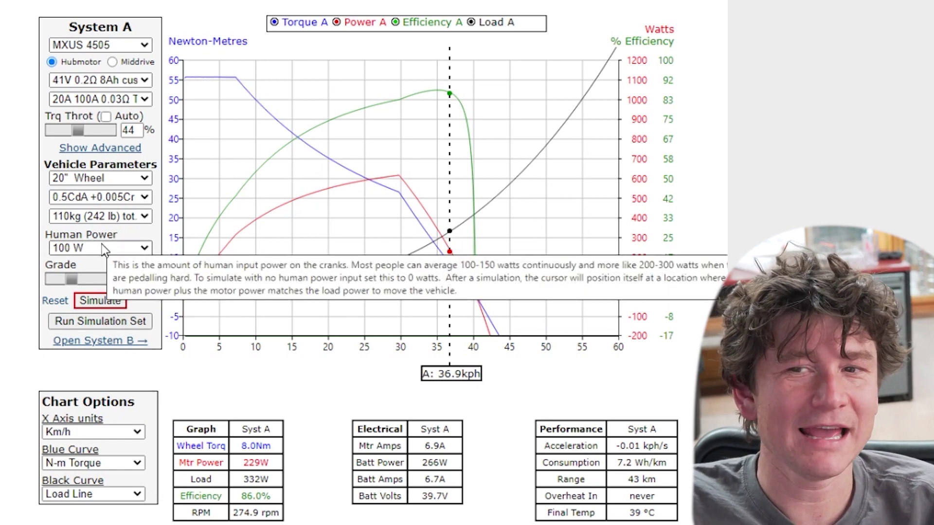
{"action": "left_click", "coordinate": [102, 245]}
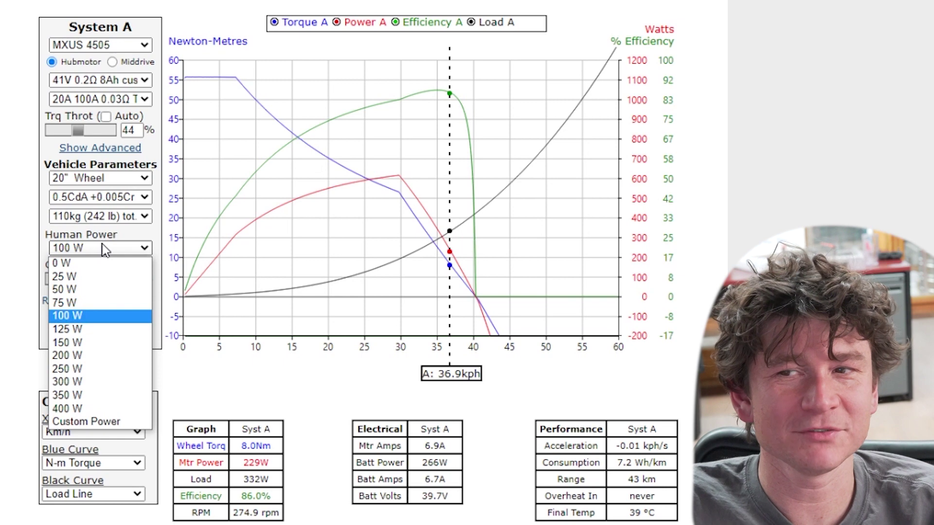
{"action": "left_click", "coordinate": [62, 263]}
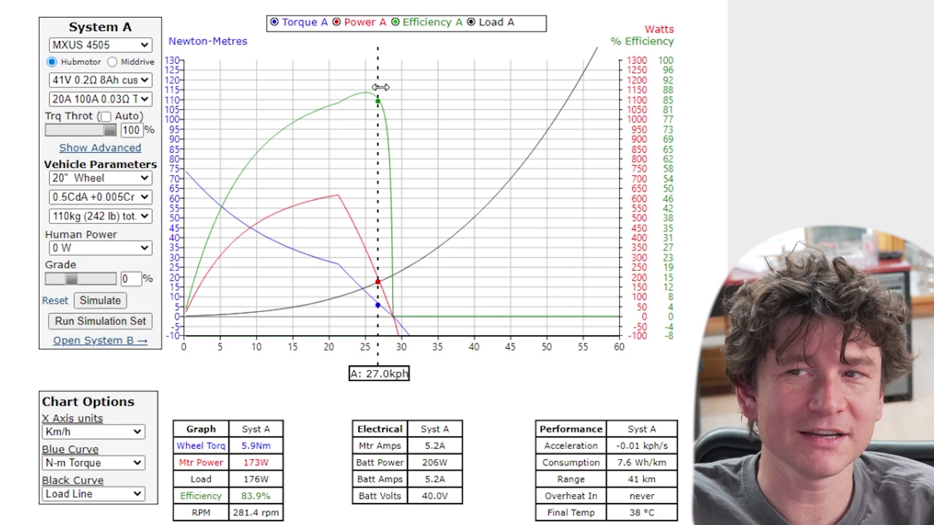
{"action": "left_click", "coordinate": [119, 253]}
{"action": "left_click", "coordinate": [118, 254]}
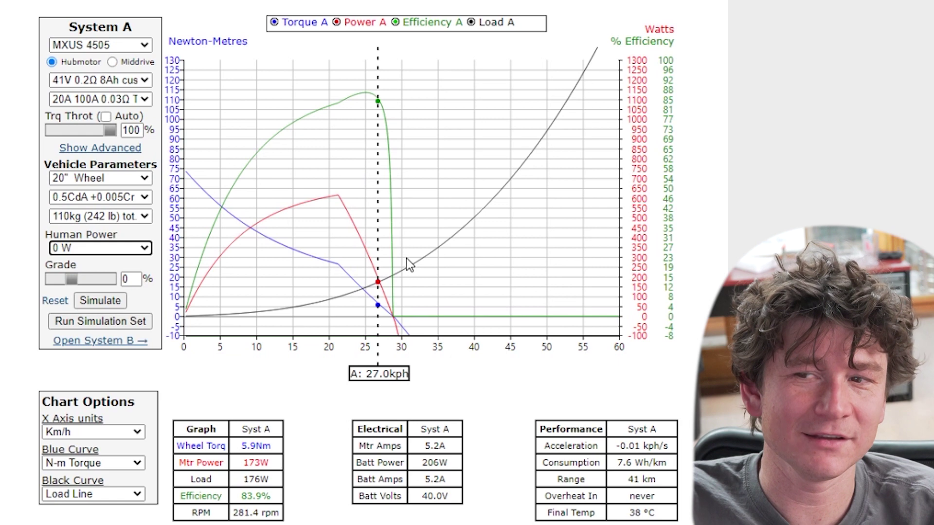
Step: Simulate System A with 100 W human power, then again with 200 W
{"action": "left_click", "coordinate": [142, 248]}
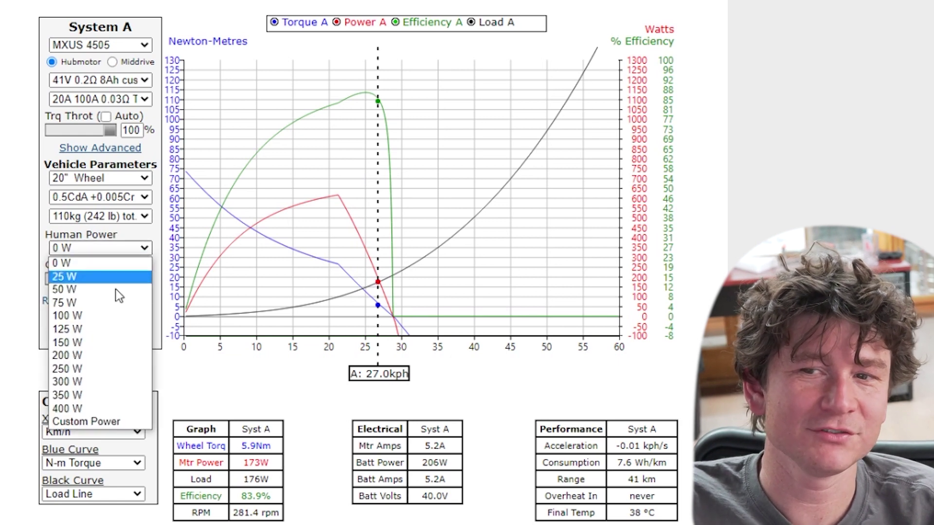
{"action": "left_click", "coordinate": [112, 317]}
{"action": "left_click", "coordinate": [98, 301]}
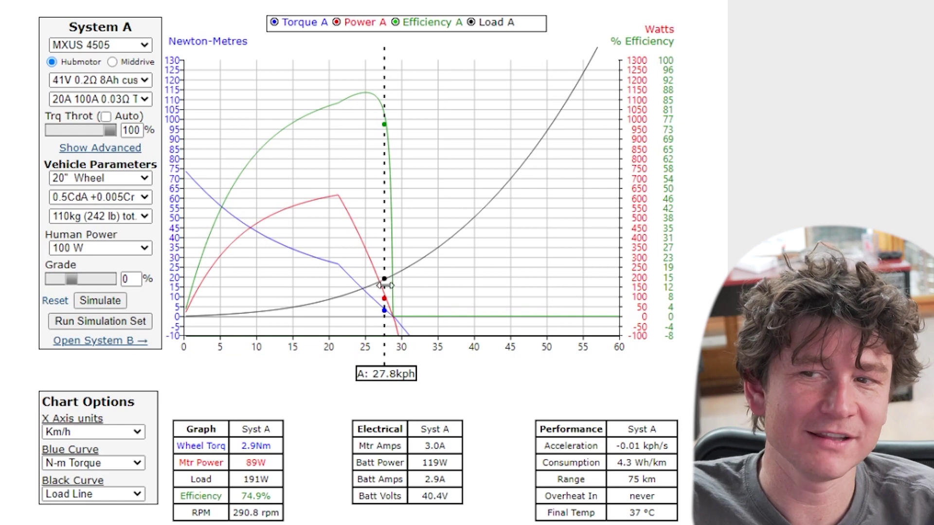
{"action": "left_click", "coordinate": [139, 249]}
{"action": "left_click", "coordinate": [73, 355]}
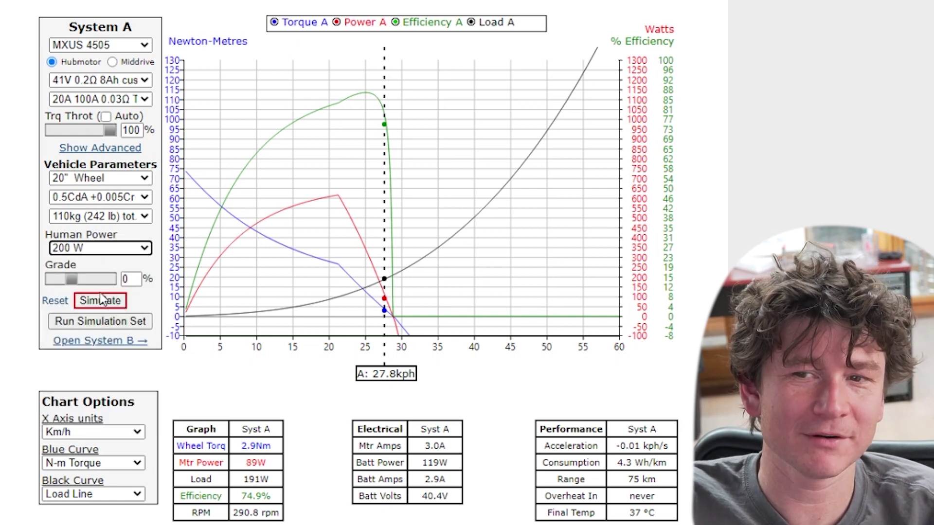
{"action": "left_click", "coordinate": [100, 300]}
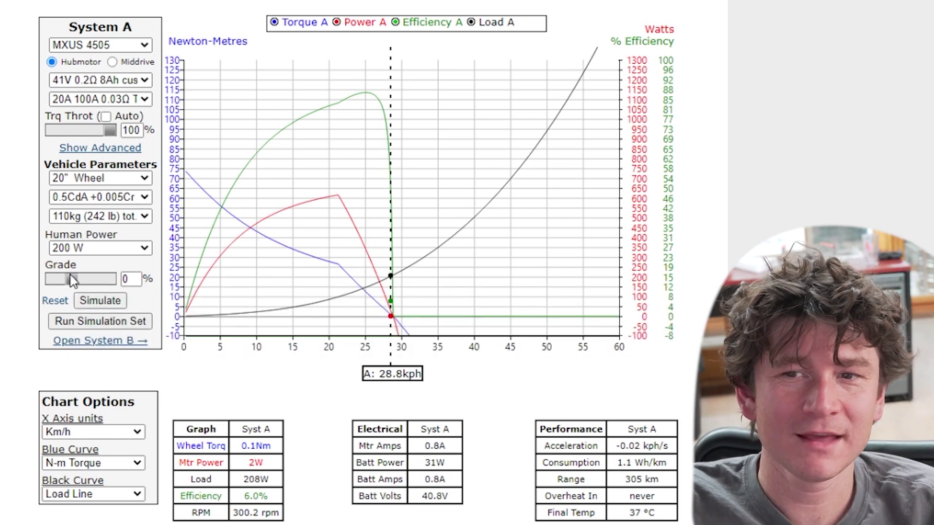
Step: Simulate with the Grade slider at 7.5%, -10%, -7.5%, -6% and -3.5%
{"action": "mouse_move", "coordinate": [72, 282]}
{"action": "left_mouse_down"}
{"action": "mouse_move", "coordinate": [89, 285]}
{"action": "mouse_move", "coordinate": [77, 278]}
{"action": "mouse_move", "coordinate": [65, 287]}
{"action": "left_mouse_up"}
{"action": "left_click", "coordinate": [99, 302]}
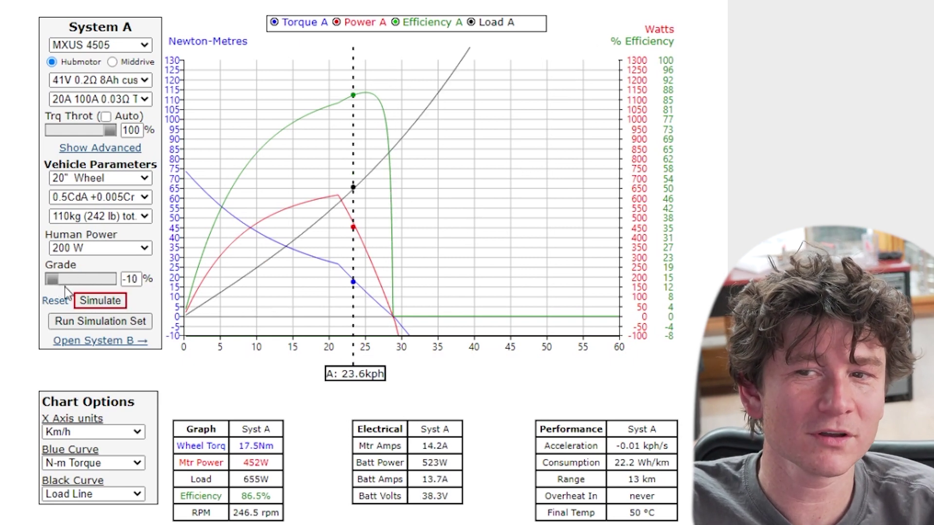
{"action": "left_click", "coordinate": [110, 302]}
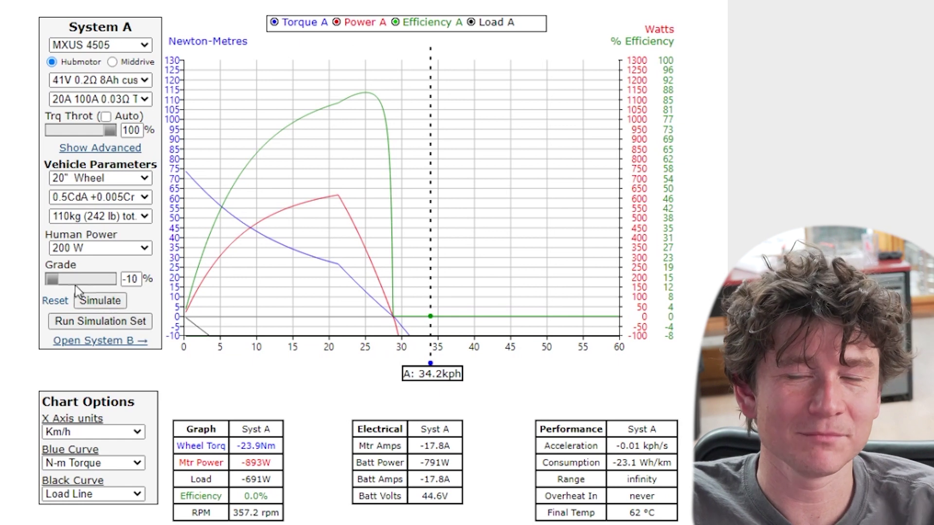
{"action": "left_click_drag", "start_coordinate": [56, 288], "coordinate": [60, 280]}
{"action": "left_click", "coordinate": [107, 301]}
{"action": "left_click", "coordinate": [98, 299]}
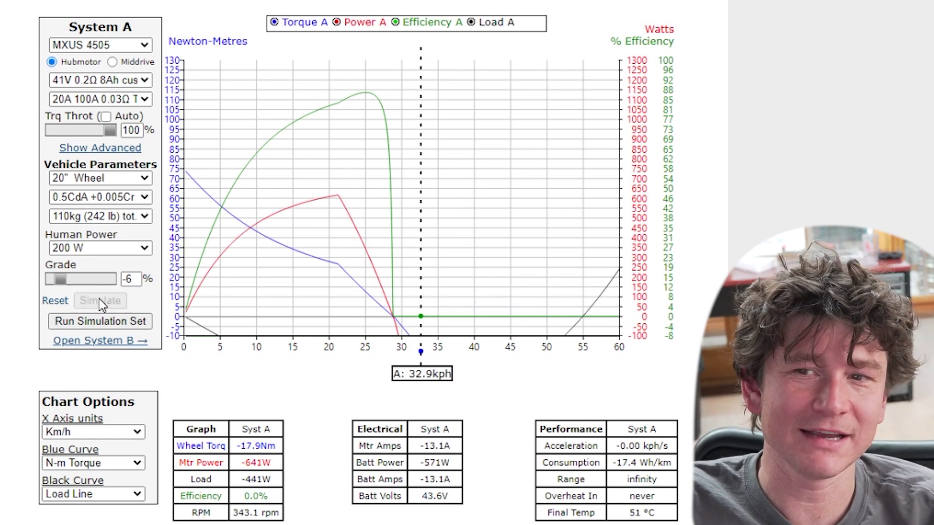
{"action": "left_click_drag", "start_coordinate": [65, 276], "coordinate": [66, 278]}
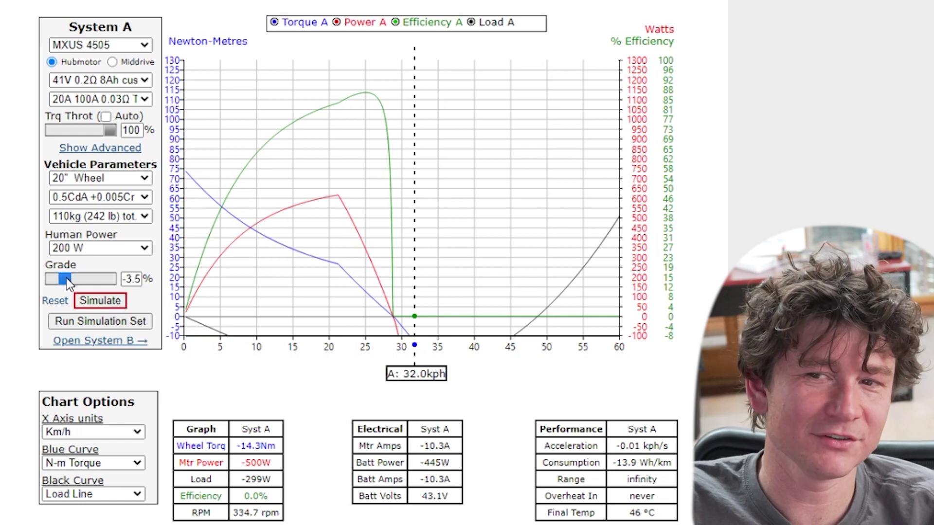
{"action": "left_click", "coordinate": [99, 298]}
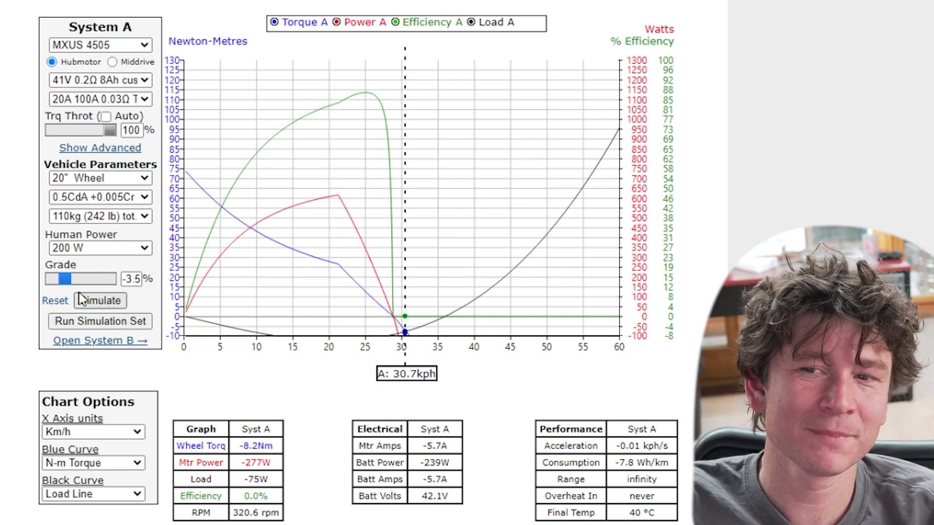
Step: Enter a -5.7% grade, drag to 20%, then type 25% and simulate
{"action": "double_click", "coordinate": [131, 279]}
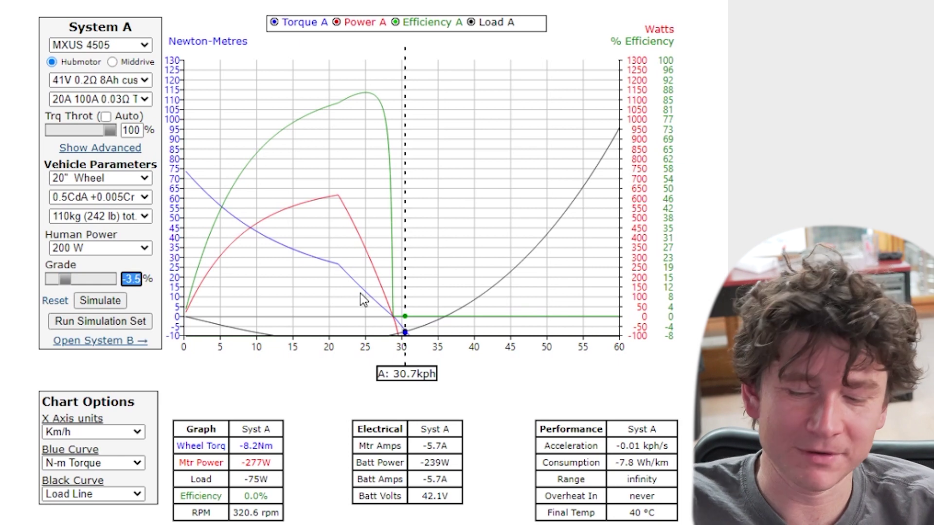
{"action": "key", "text": "BackSpace"}
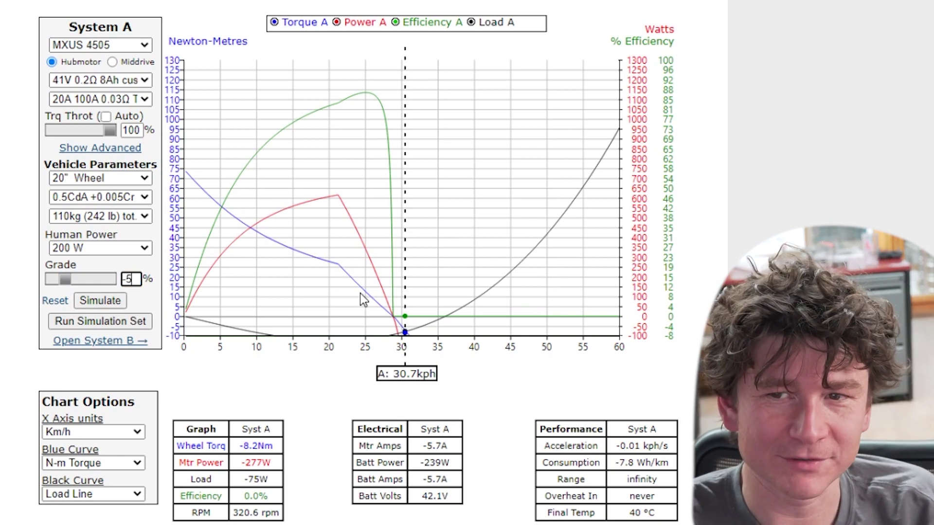
{"action": "type", "text": "-5.7"}
{"action": "key", "text": "Tab"}
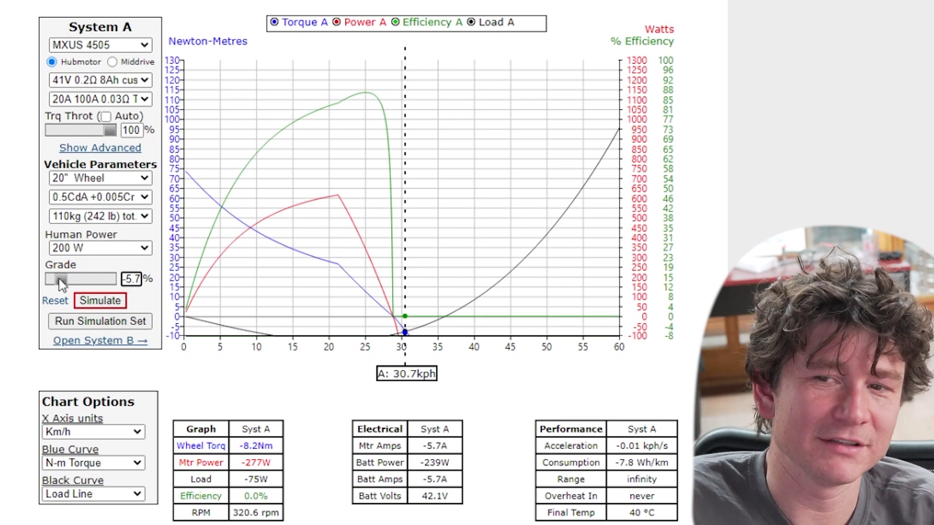
{"action": "left_click_drag", "start_coordinate": [61, 280], "coordinate": [113, 281]}
{"action": "double_click", "coordinate": [129, 279]}
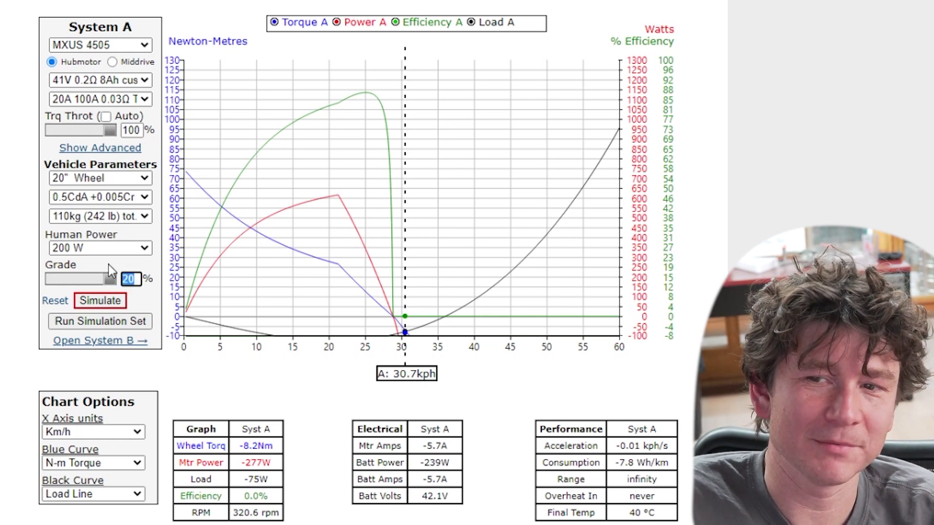
{"action": "type", "text": "25"}
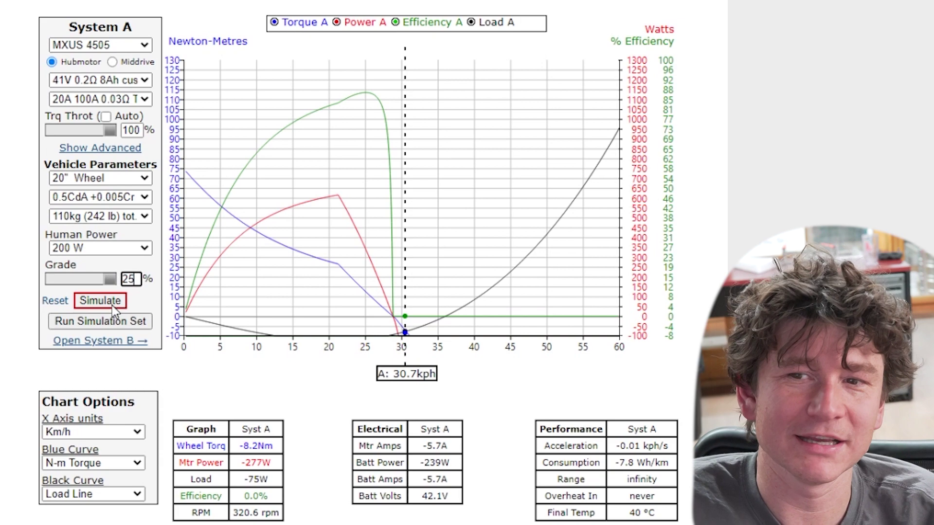
{"action": "left_click", "coordinate": [113, 304]}
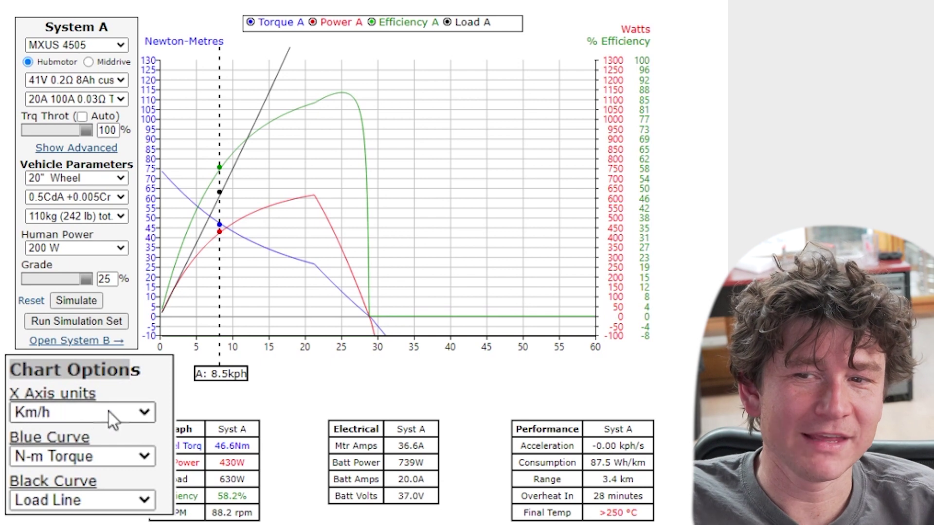
Step: Redraw the 25% grade chart with the x-axis in Mph
{"action": "left_click", "coordinate": [129, 412]}
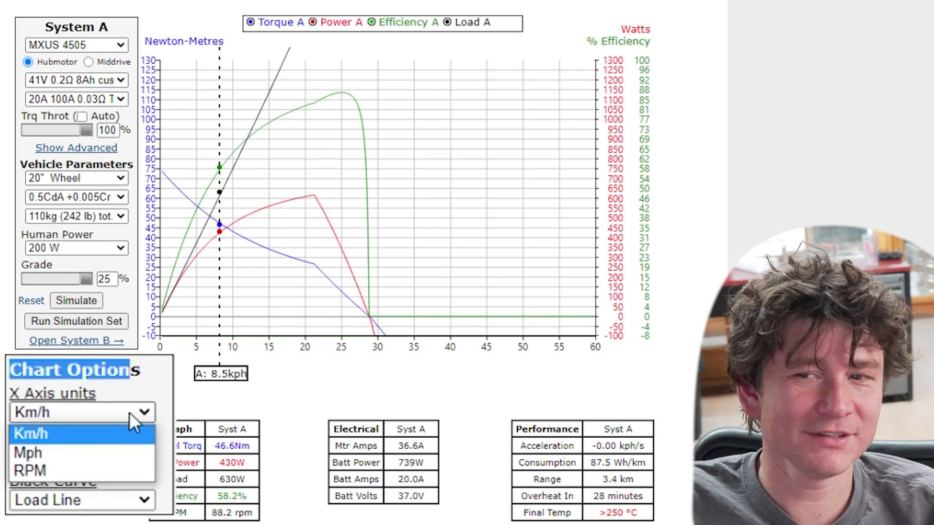
{"action": "left_click", "coordinate": [138, 450]}
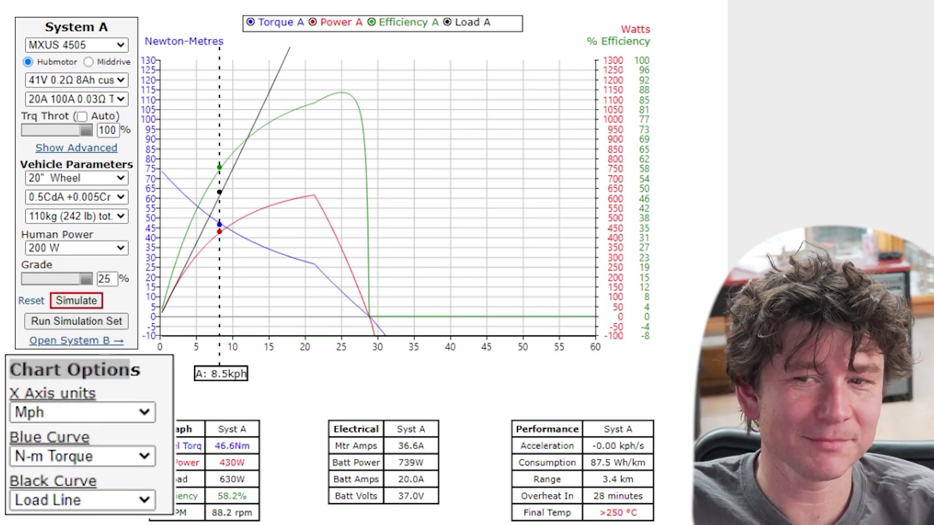
{"action": "scroll", "coordinate": [86, 295], "scroll_direction": "down", "scroll_amount": 2}
{"action": "left_click", "coordinate": [72, 217]}
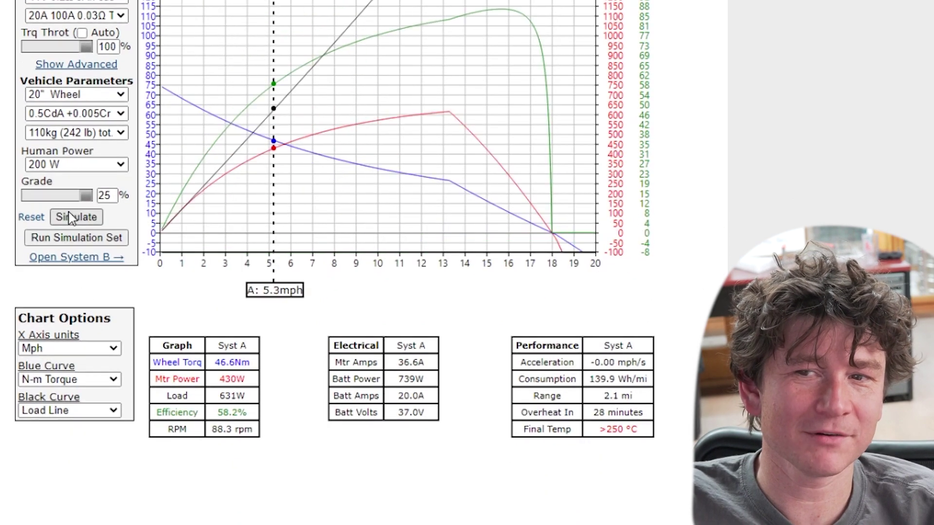
{"action": "scroll", "coordinate": [291, 302], "scroll_direction": "up", "scroll_amount": 2}
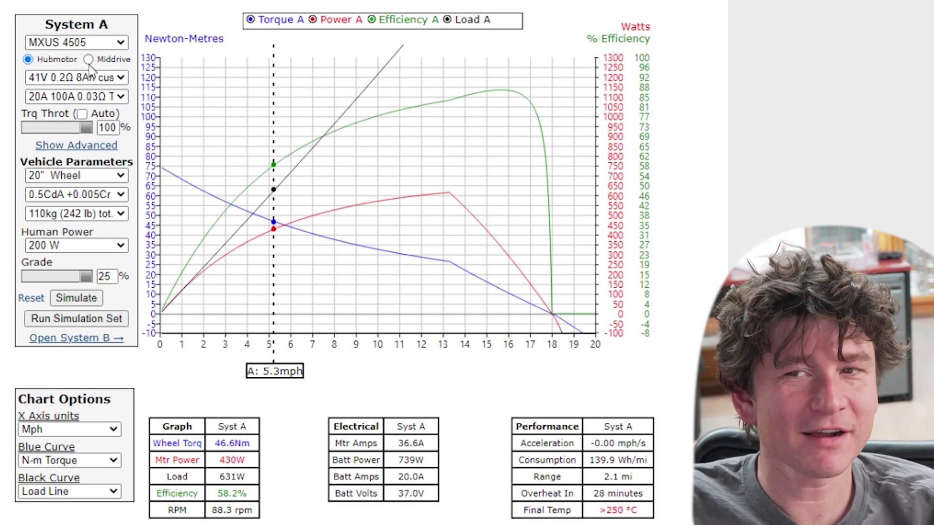
{"action": "scroll", "coordinate": [414, 204], "scroll_direction": "down", "scroll_amount": 1}
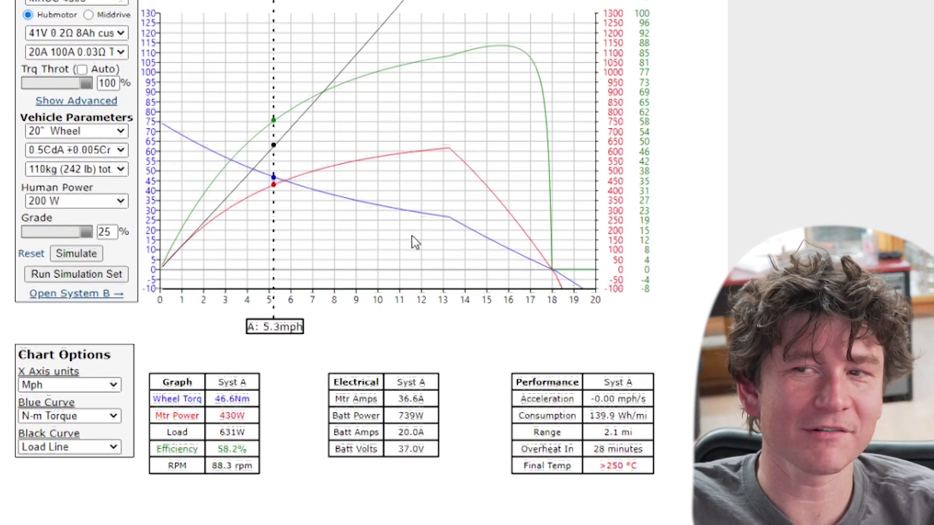
{"action": "scroll", "coordinate": [411, 219], "scroll_direction": "up", "scroll_amount": 1}
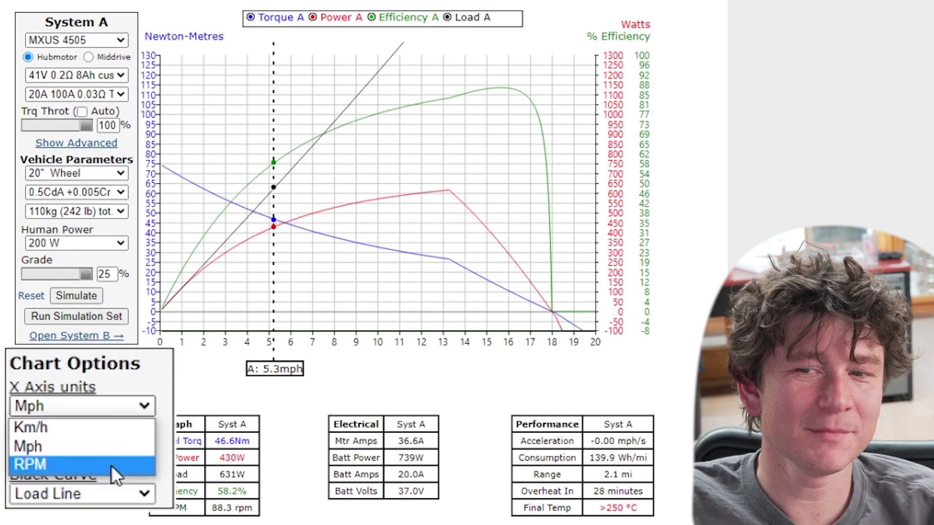
Step: Chart against motor RPM, inspect the curves, then return the x-axis to Km/h
{"action": "left_click", "coordinate": [91, 468]}
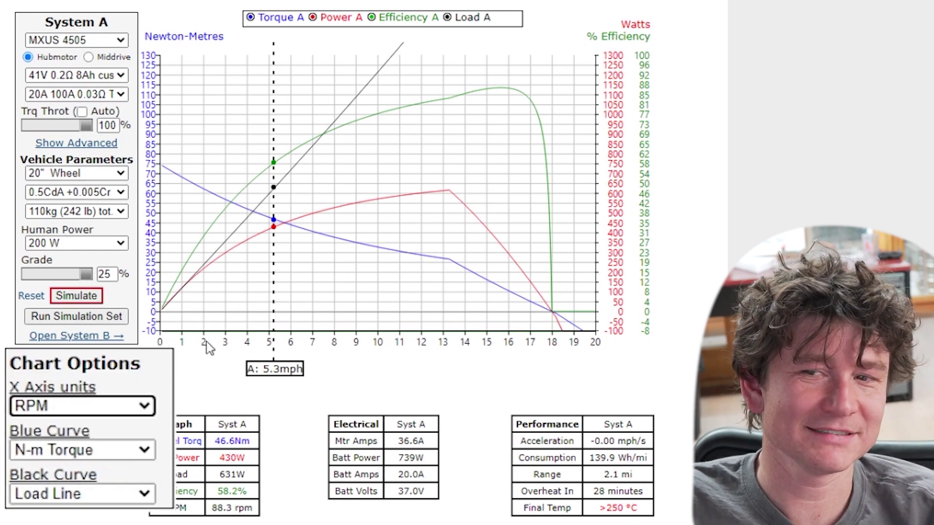
{"action": "left_click", "coordinate": [85, 297]}
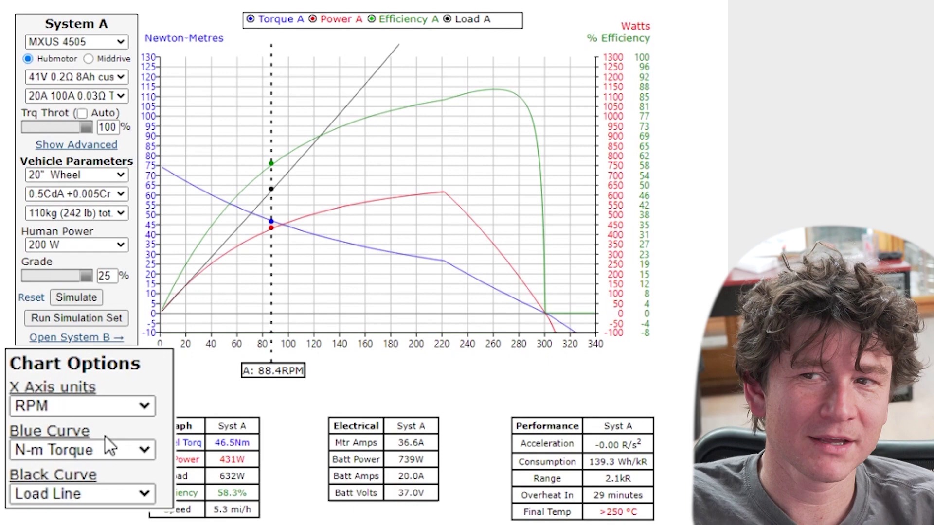
{"action": "scroll", "coordinate": [61, 443], "scroll_direction": "down", "scroll_amount": 1}
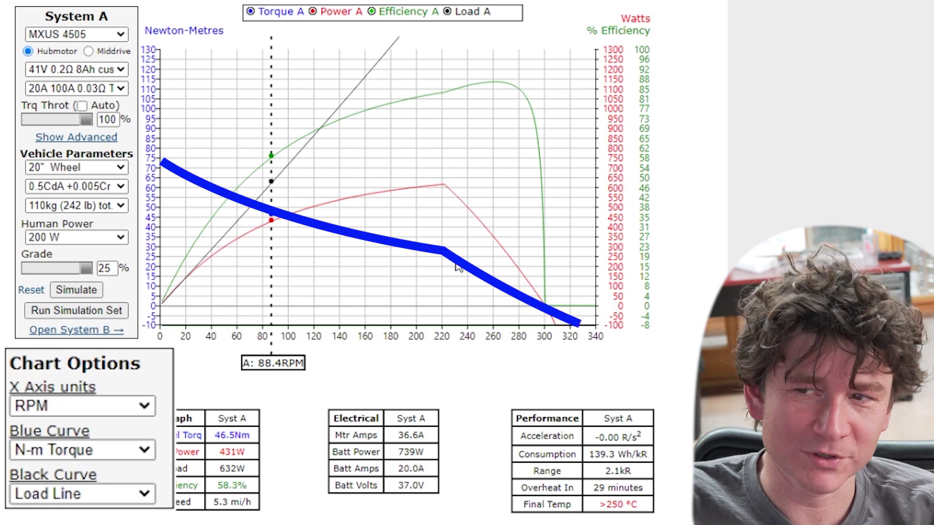
{"action": "mouse_move", "coordinate": [440, 267]}
{"action": "left_mouse_down"}
{"action": "mouse_move", "coordinate": [472, 266]}
{"action": "mouse_move", "coordinate": [450, 268]}
{"action": "left_mouse_up"}
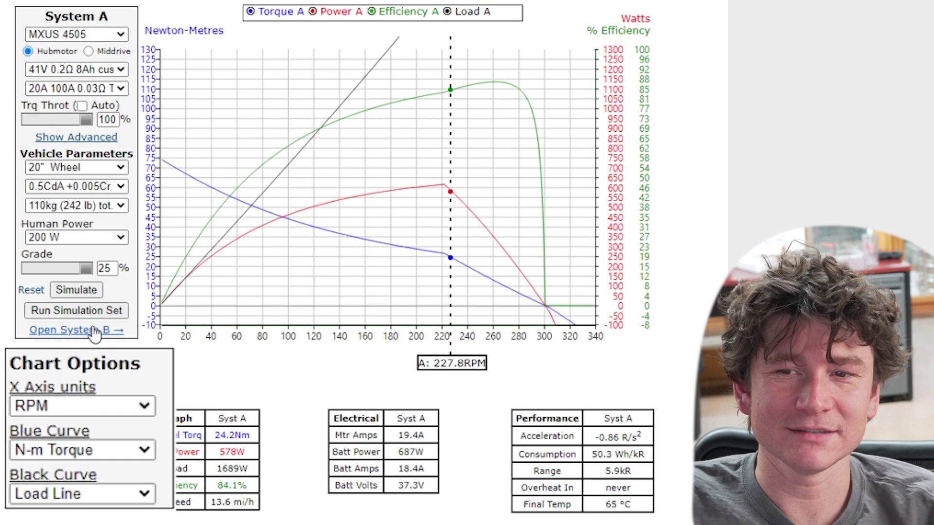
{"action": "left_click", "coordinate": [86, 404]}
{"action": "left_click", "coordinate": [84, 428]}
{"action": "left_click", "coordinate": [75, 295]}
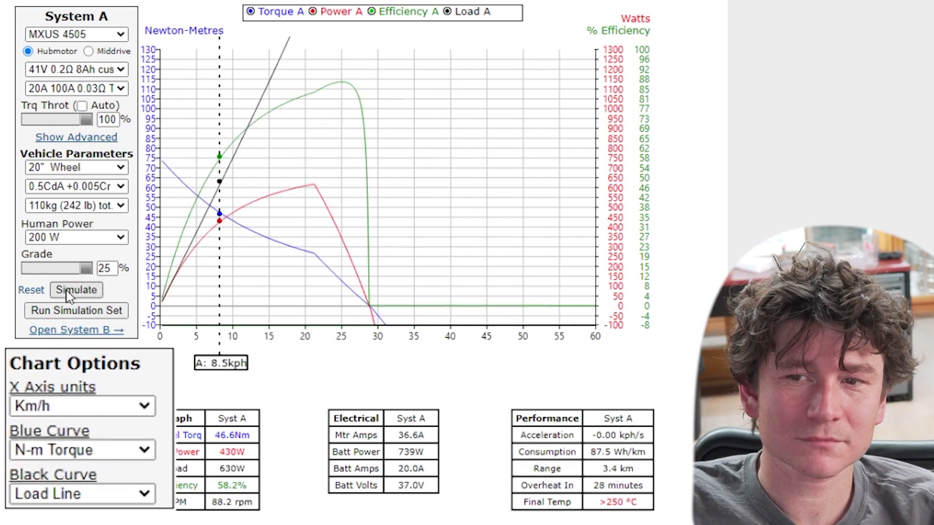
{"action": "left_click", "coordinate": [102, 455]}
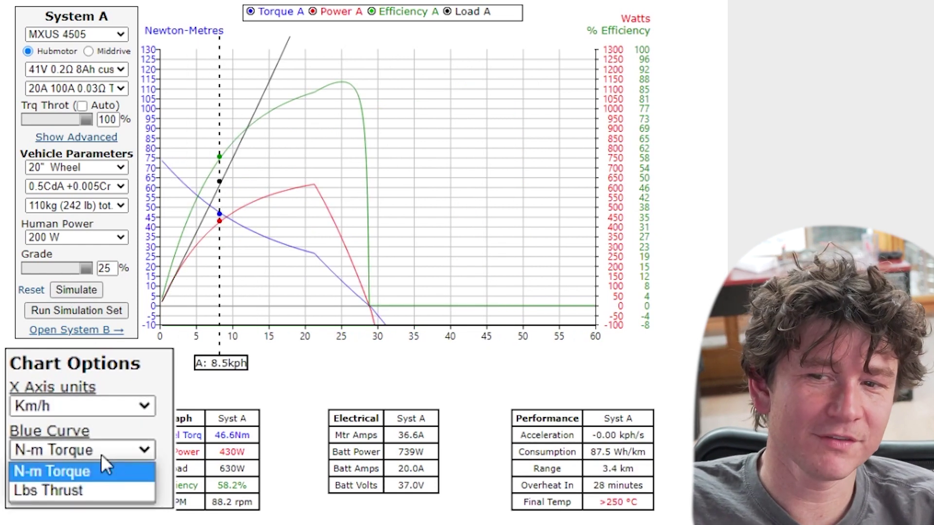
{"action": "left_click", "coordinate": [101, 491]}
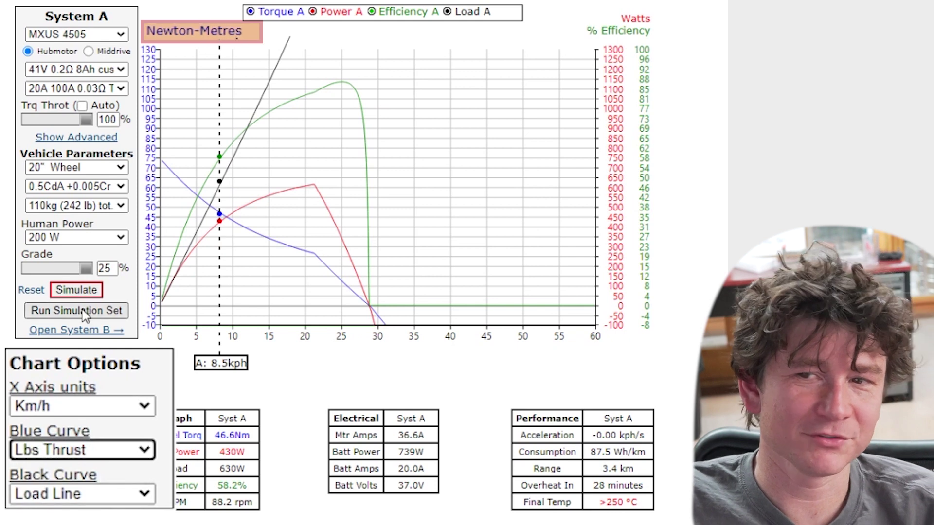
{"action": "left_click", "coordinate": [83, 295]}
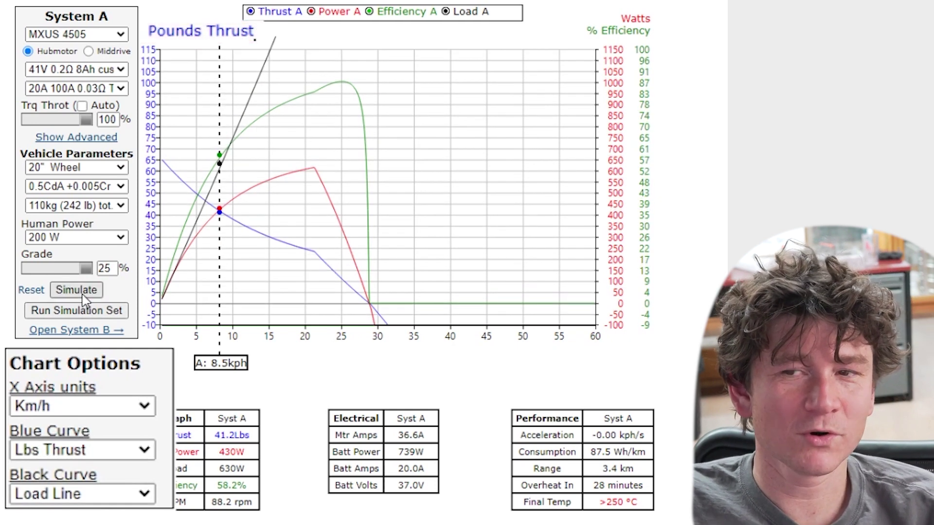
{"action": "left_click", "coordinate": [73, 455]}
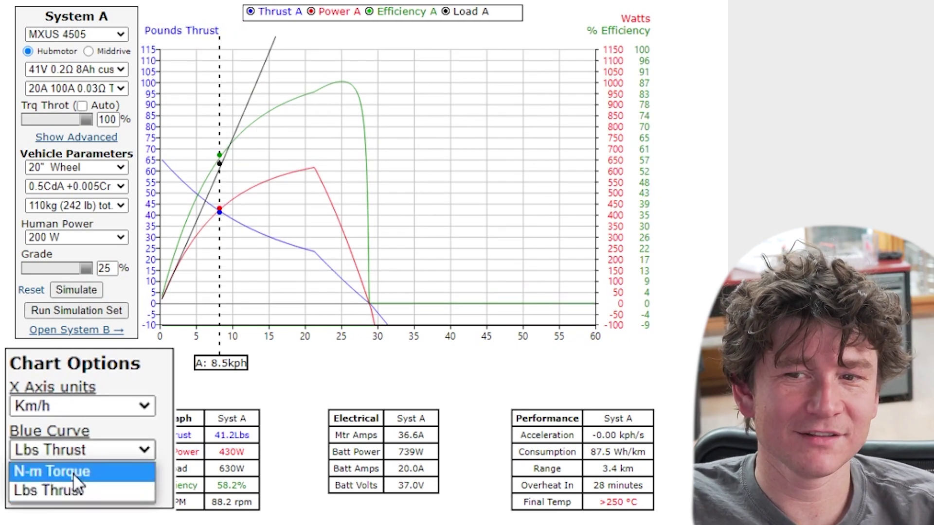
{"action": "left_click", "coordinate": [73, 472]}
{"action": "left_click", "coordinate": [73, 292]}
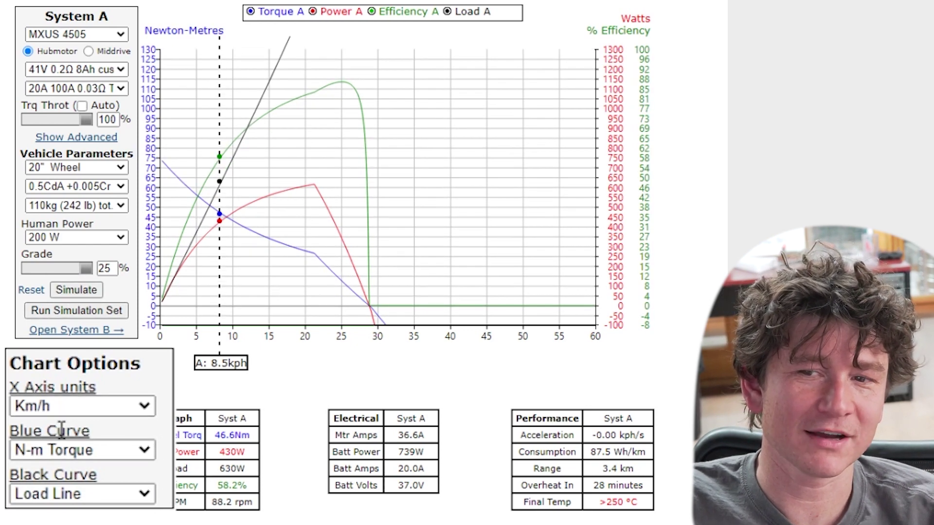
{"action": "mouse_move", "coordinate": [61, 431]}
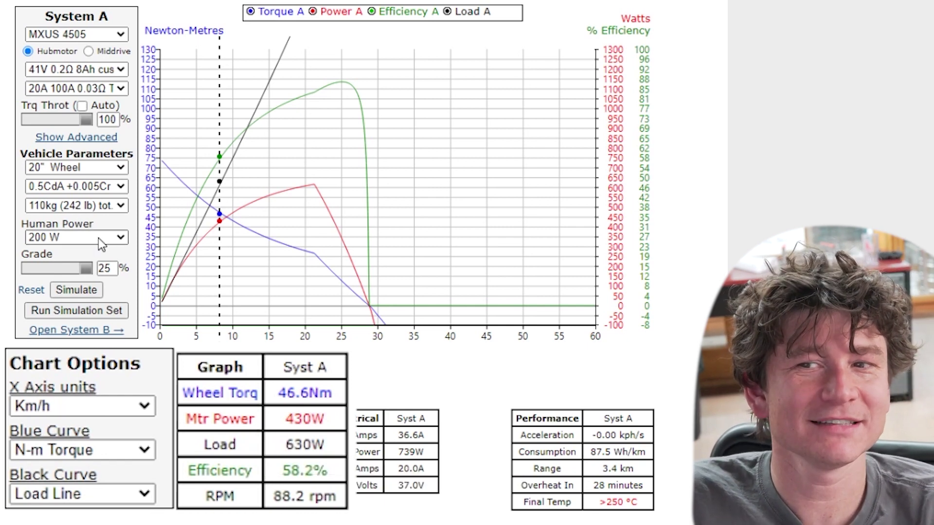
{"action": "left_click", "coordinate": [81, 453]}
Step: Plot the blue curve as Lbs Thrust and simulate with 26" and then 29" wheels
{"action": "left_click", "coordinate": [78, 489]}
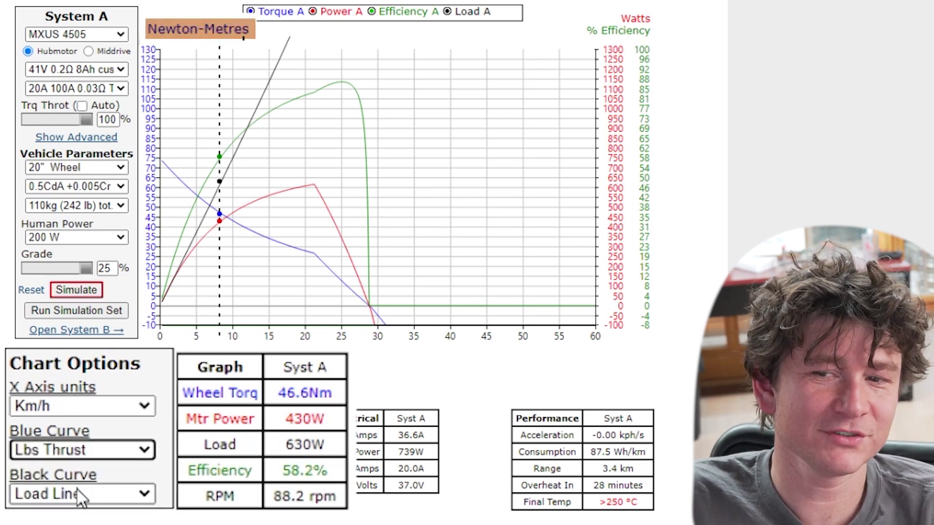
{"action": "left_click", "coordinate": [73, 290]}
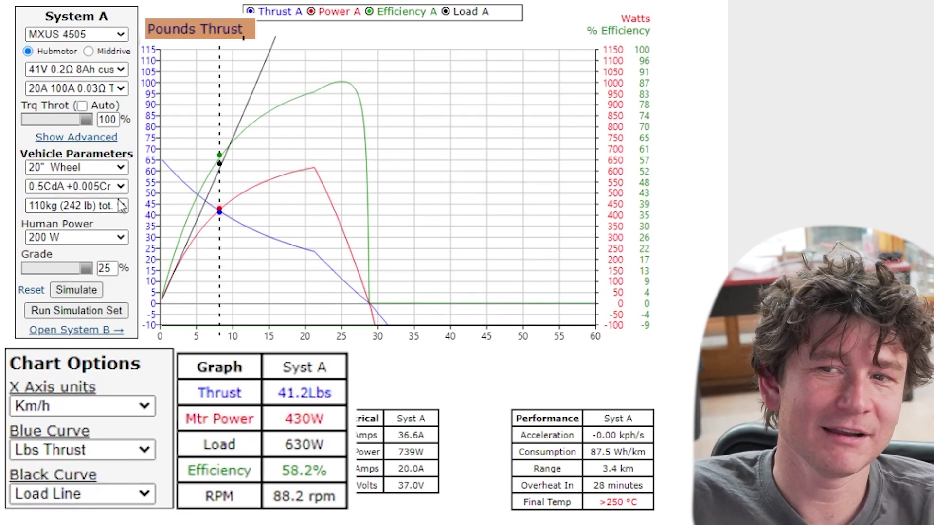
{"action": "left_click", "coordinate": [65, 168]}
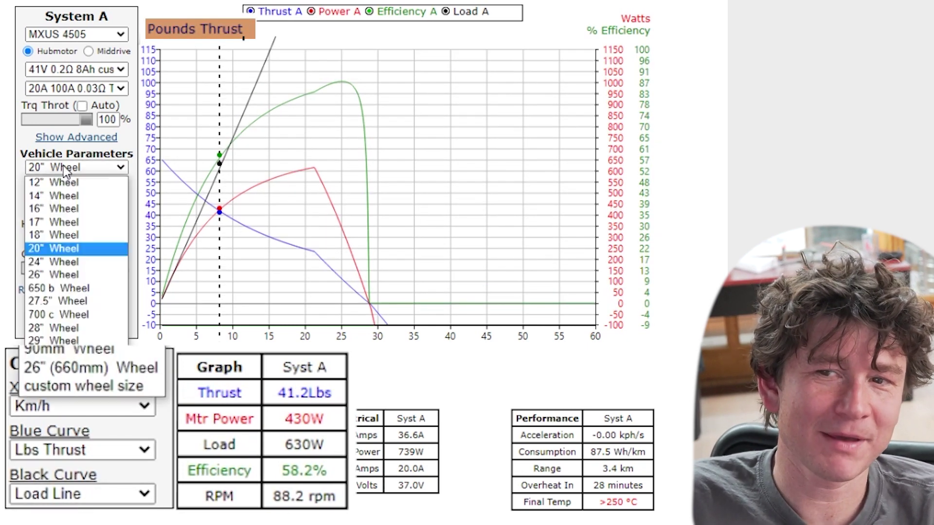
{"action": "left_click", "coordinate": [68, 275]}
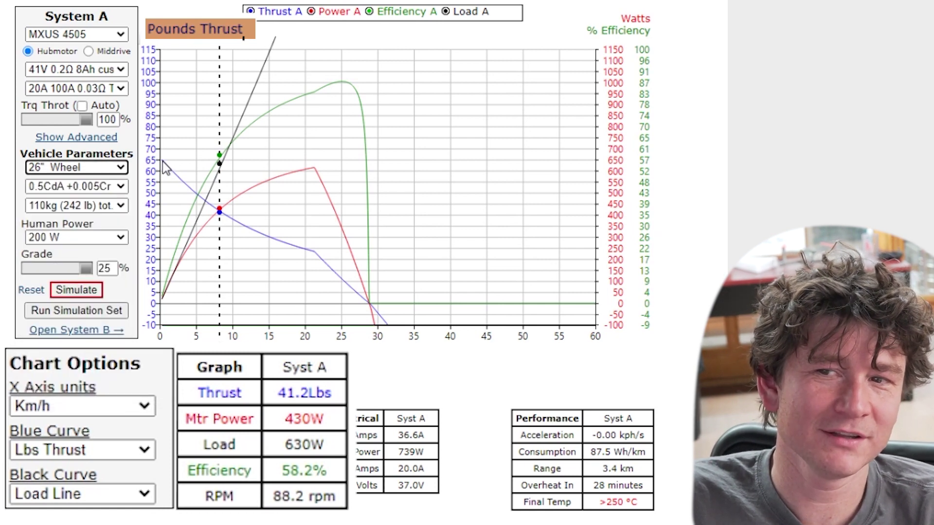
{"action": "left_click", "coordinate": [68, 292]}
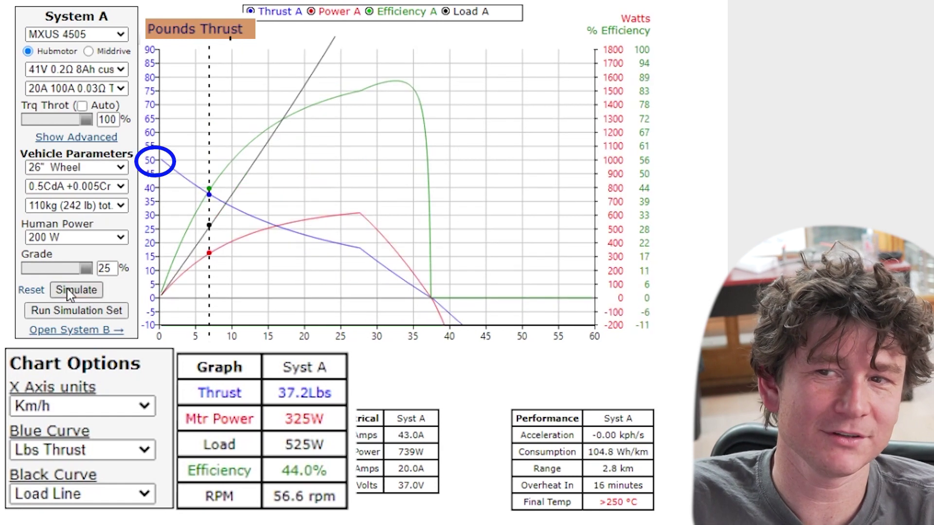
{"action": "left_click", "coordinate": [97, 168]}
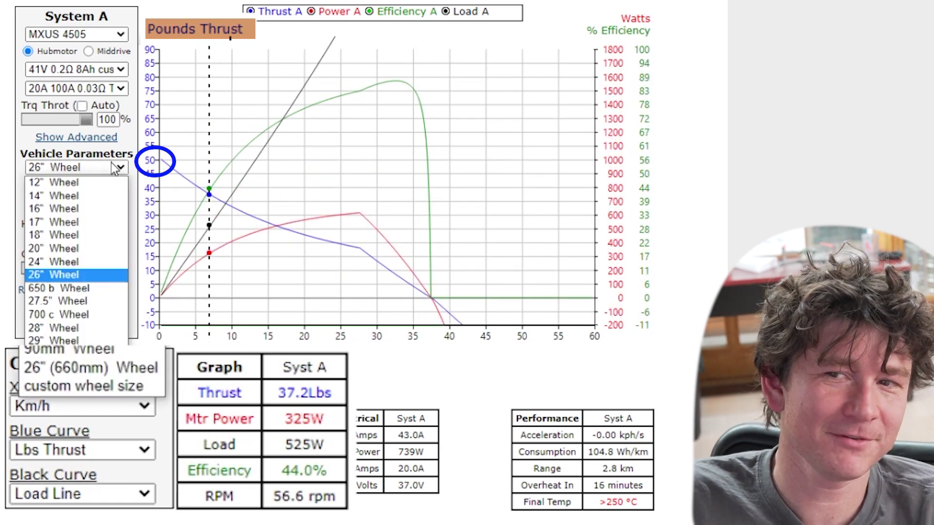
{"action": "left_click", "coordinate": [78, 340]}
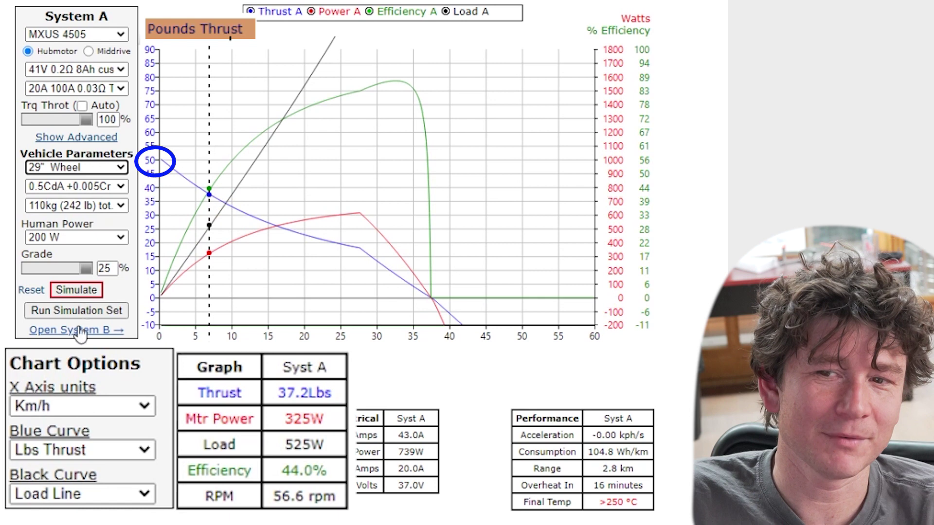
{"action": "left_click", "coordinate": [82, 289]}
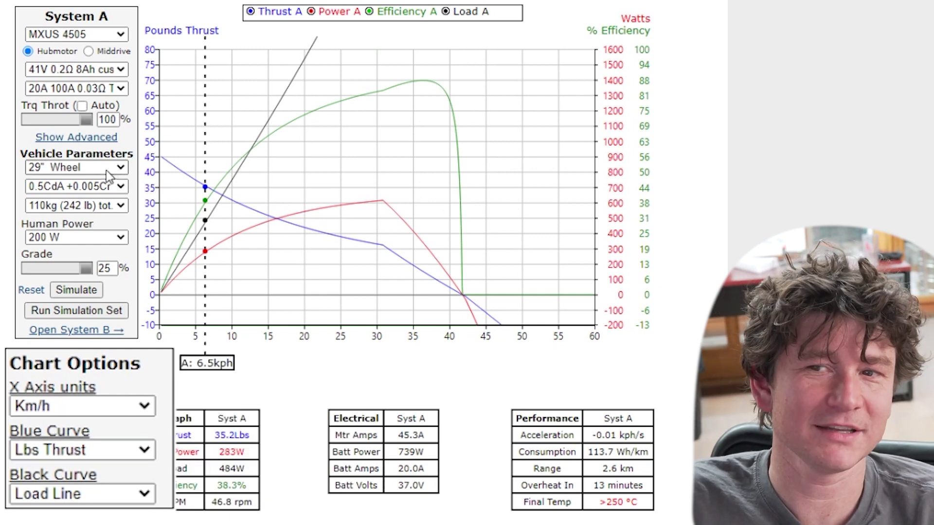
Step: Set the blue curve to N-m Torque and resimulate with the 20" wheel
{"action": "left_click", "coordinate": [82, 450]}
{"action": "left_click", "coordinate": [82, 470]}
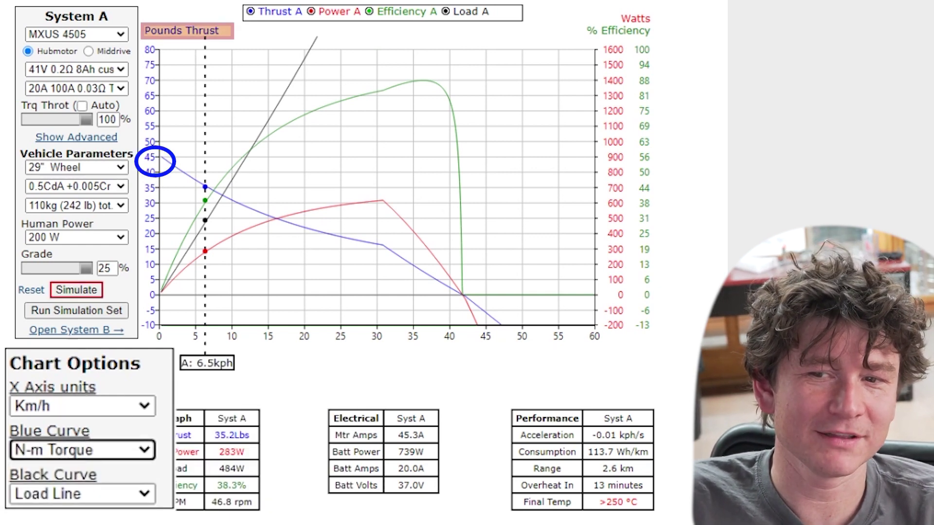
{"action": "left_click", "coordinate": [73, 290]}
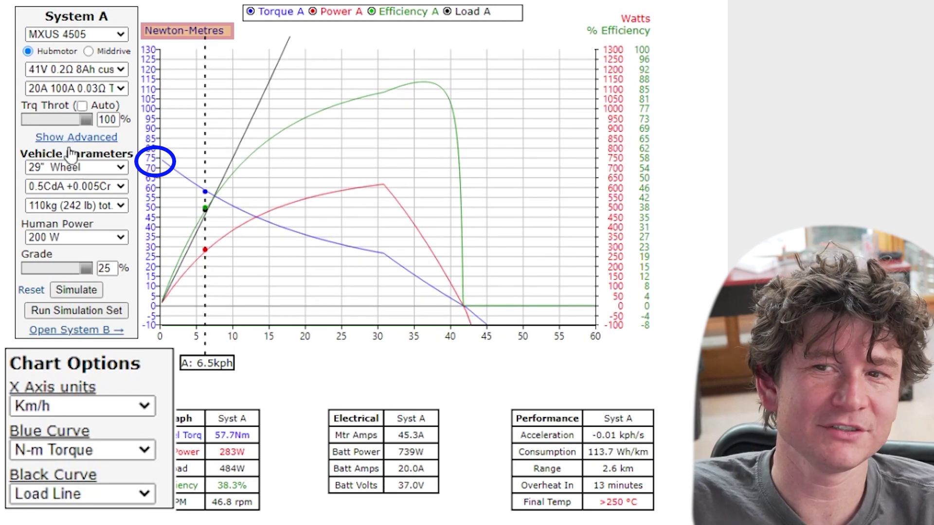
{"action": "left_click", "coordinate": [100, 169]}
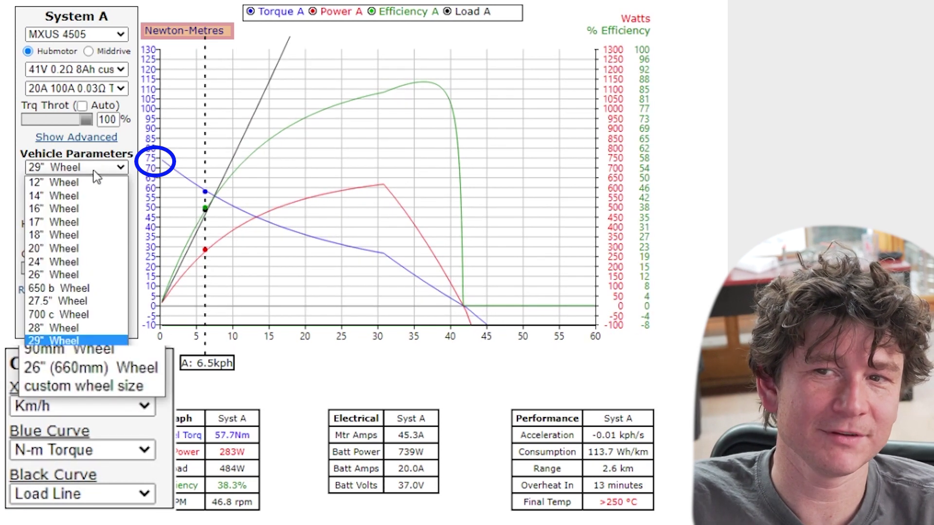
{"action": "left_click", "coordinate": [78, 246]}
{"action": "left_click", "coordinate": [75, 290]}
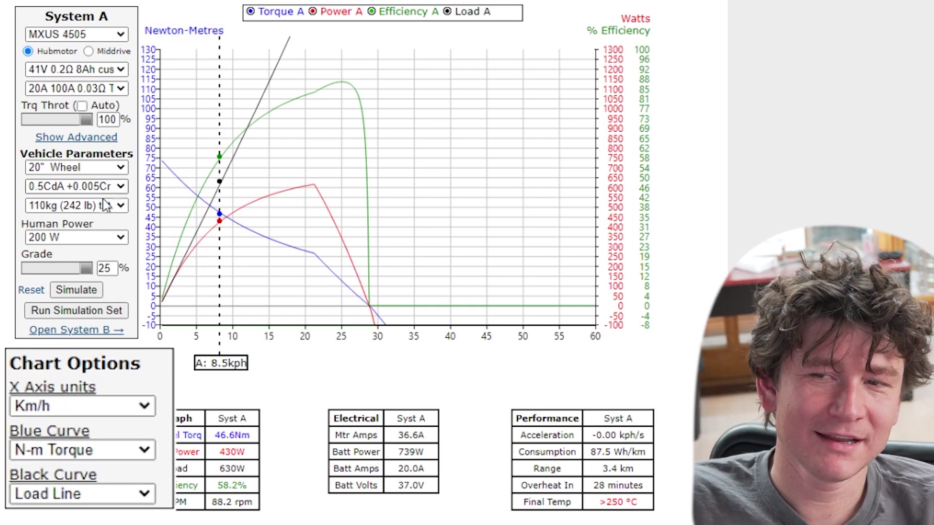
Step: Step the grade down from 25% through about 10.5% and 2% to 1%, re-simulating each time
{"action": "left_click_drag", "start_coordinate": [86, 272], "coordinate": [68, 271]}
{"action": "left_click", "coordinate": [77, 290]}
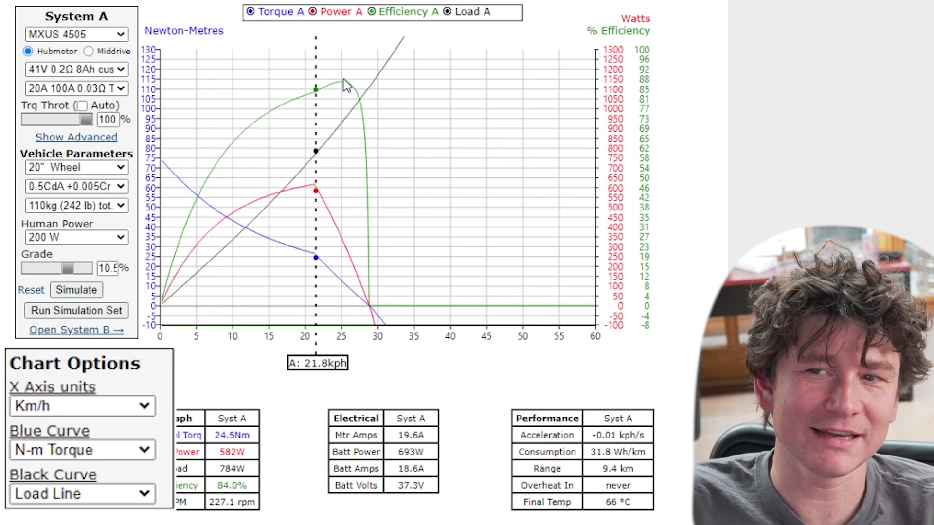
{"action": "left_click_drag", "start_coordinate": [65, 270], "coordinate": [54, 272]}
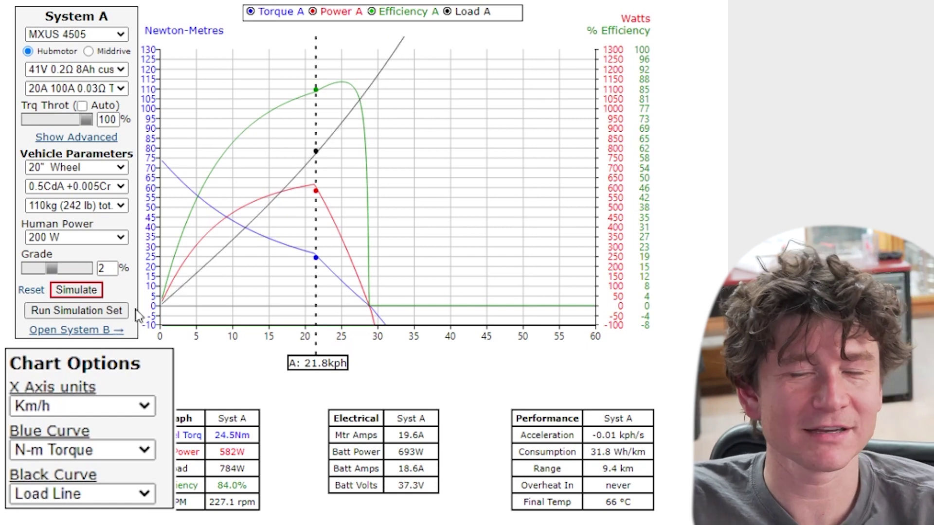
{"action": "left_click", "coordinate": [77, 290]}
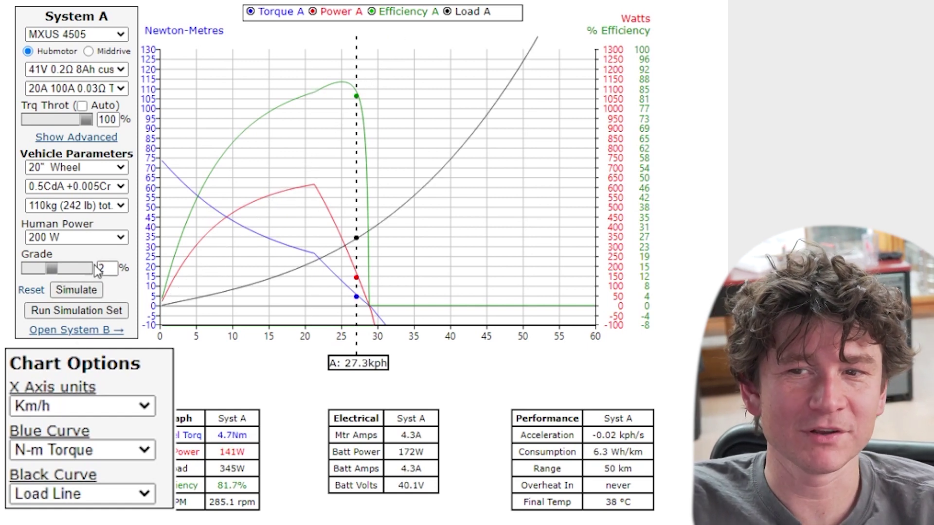
{"action": "left_click_drag", "start_coordinate": [110, 267], "coordinate": [95, 275]}
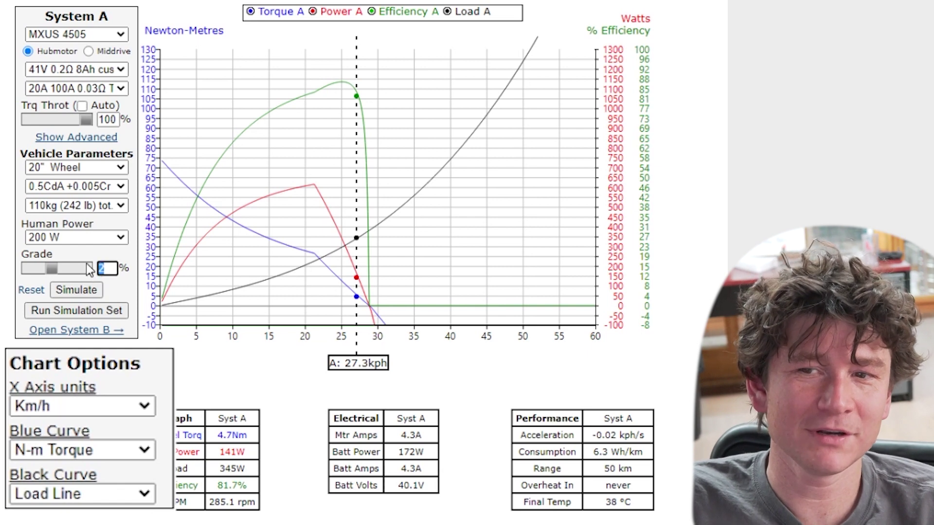
{"action": "type", "text": "1"}
{"action": "left_click", "coordinate": [84, 291]}
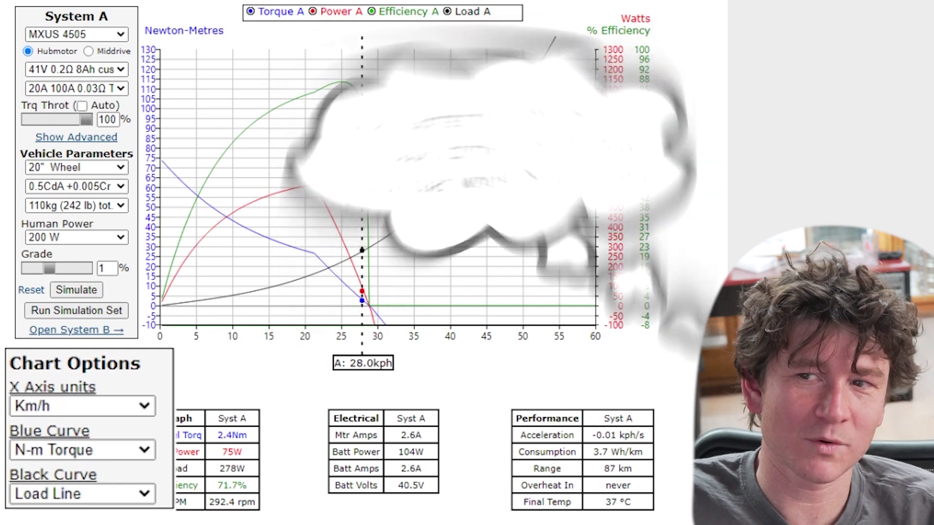
Step: Plot the black curve as % Grade and re-run the simulation
{"action": "left_click", "coordinate": [130, 495]}
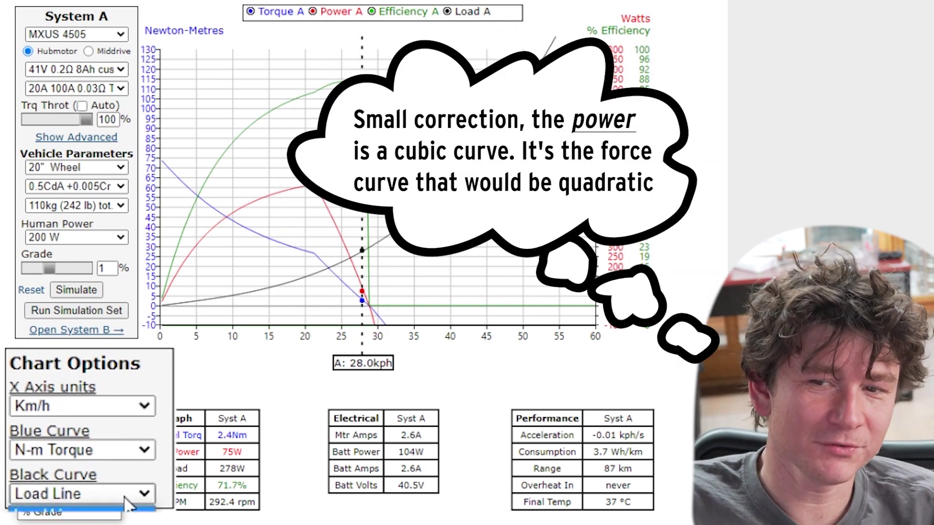
{"action": "left_click", "coordinate": [86, 519]}
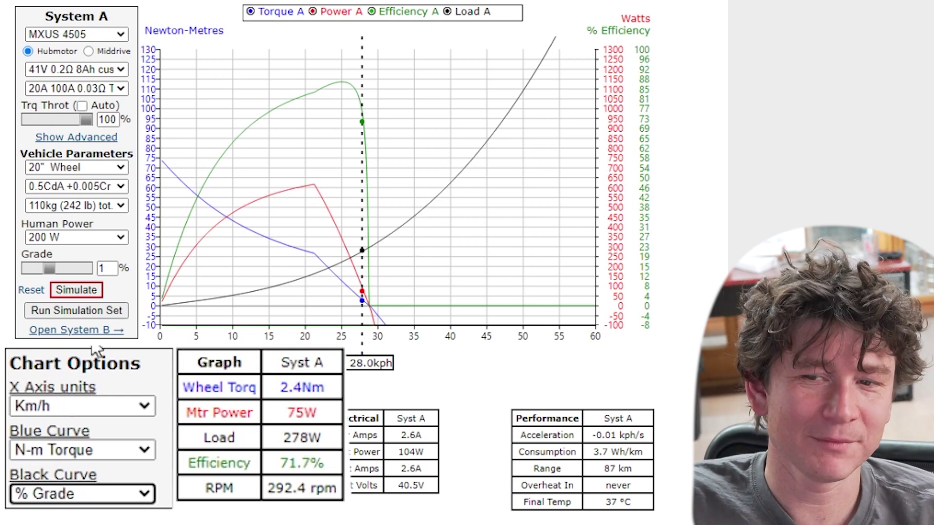
{"action": "left_click", "coordinate": [75, 291]}
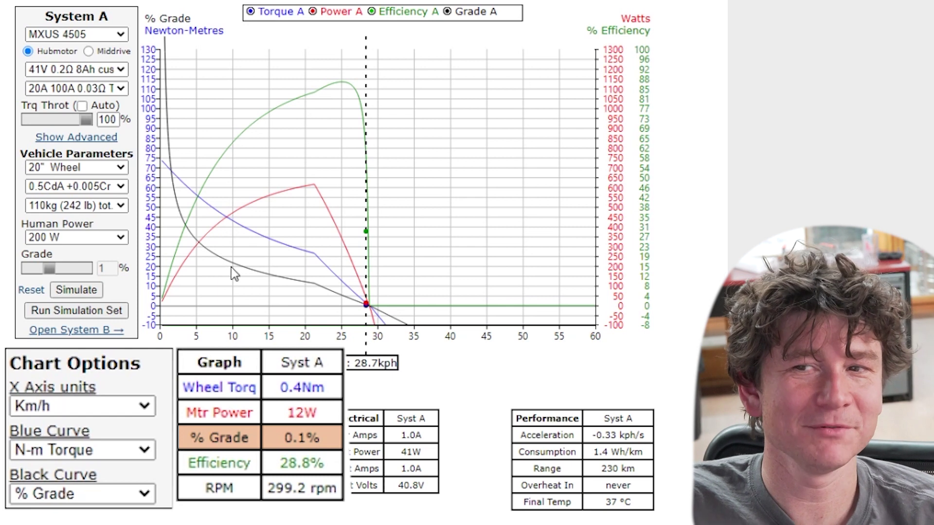
Step: Sweep the speed marker to read grades: 21.4% at 10.2 kph, 32.0% at 5.3 kph, then up to 21.0 kph
{"action": "left_click_drag", "start_coordinate": [242, 271], "coordinate": [234, 289]}
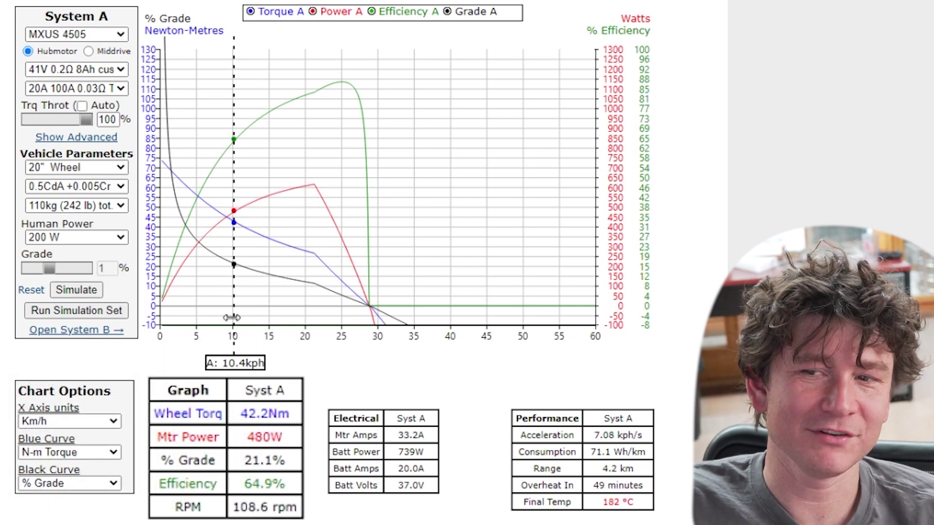
{"action": "left_click_drag", "start_coordinate": [233, 317], "coordinate": [233, 321]}
{"action": "left_click_drag", "start_coordinate": [244, 461], "coordinate": [298, 454]}
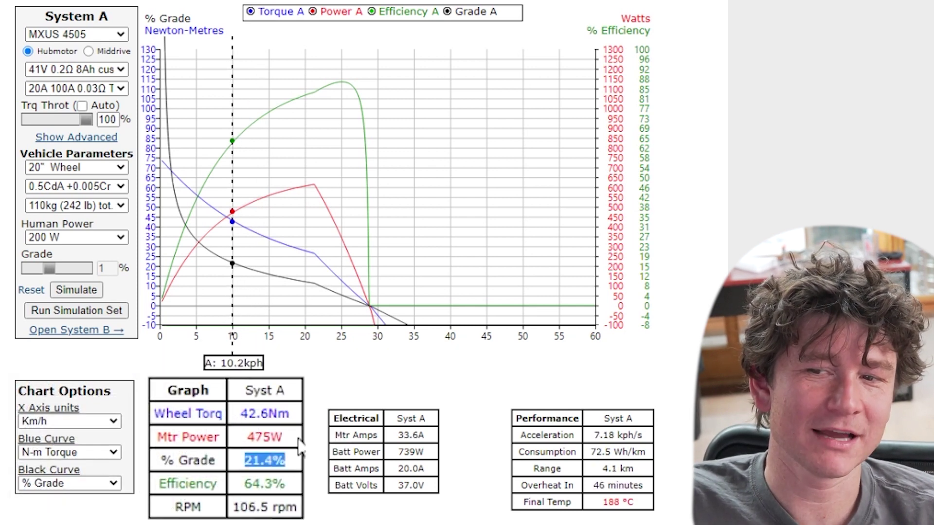
{"action": "left_click_drag", "start_coordinate": [238, 306], "coordinate": [198, 307]}
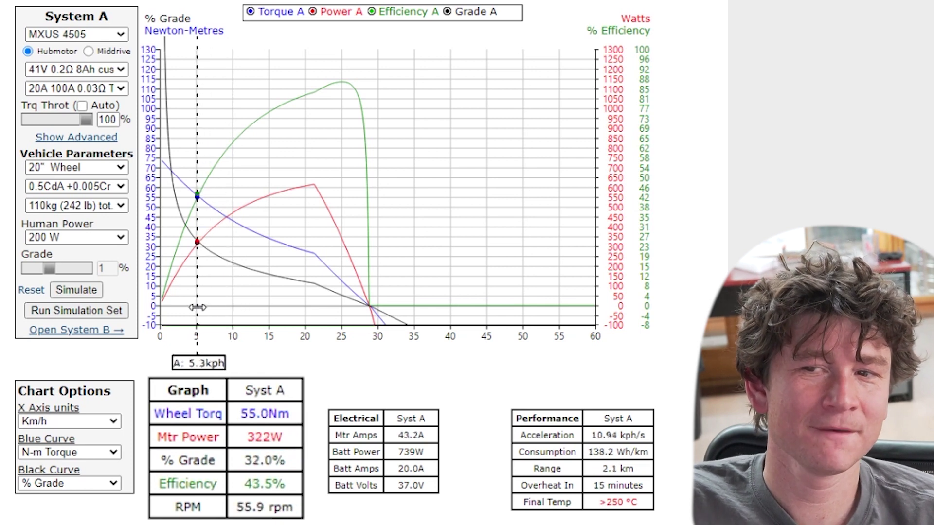
{"action": "left_click_drag", "start_coordinate": [242, 461], "coordinate": [287, 461]}
{"action": "left_click_drag", "start_coordinate": [197, 295], "coordinate": [340, 306]}
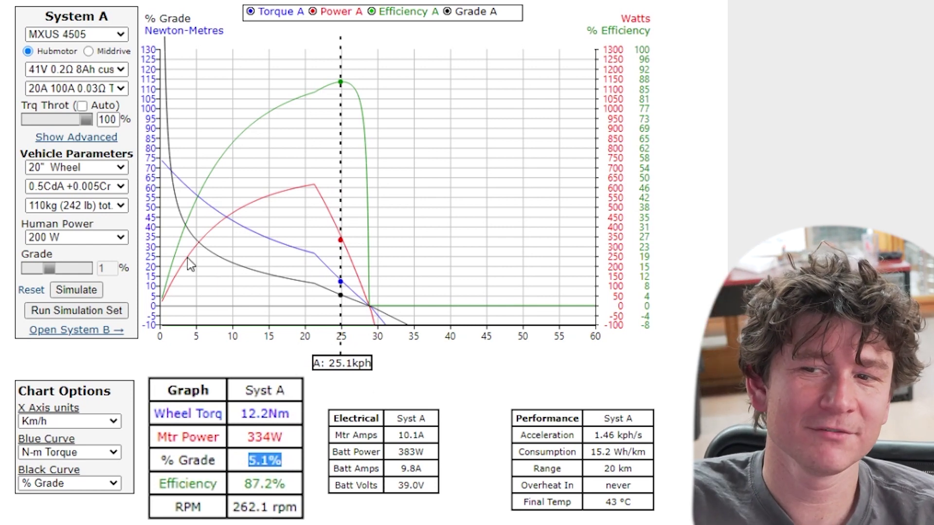
{"action": "left_click_drag", "start_coordinate": [217, 255], "coordinate": [166, 255]}
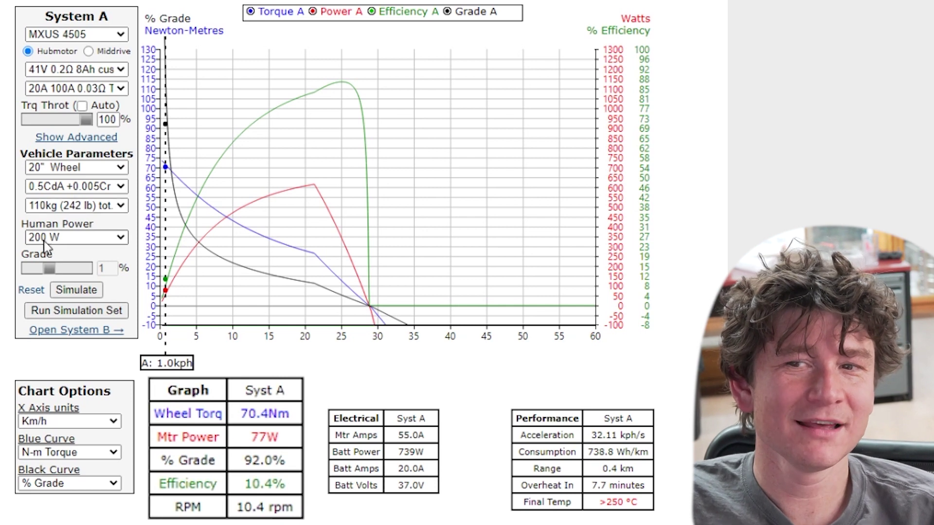
Step: Set human power to 0 W and re-simulate System A
{"action": "mouse_move", "coordinate": [54, 239]}
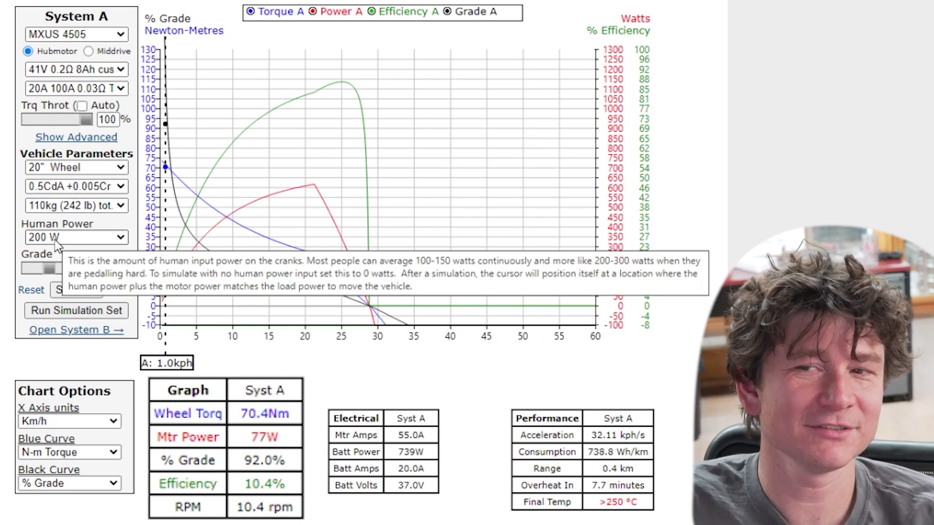
{"action": "left_click", "coordinate": [51, 239]}
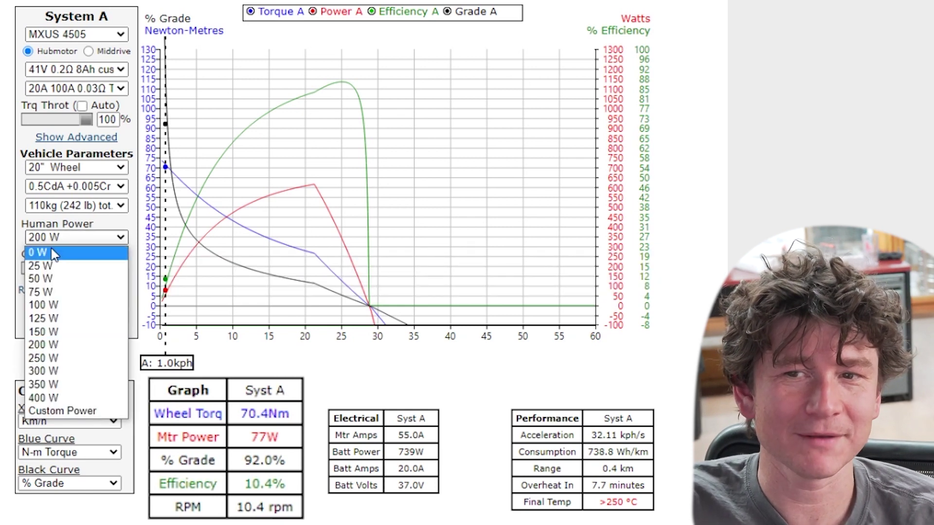
{"action": "left_click", "coordinate": [54, 254]}
{"action": "left_click", "coordinate": [69, 290]}
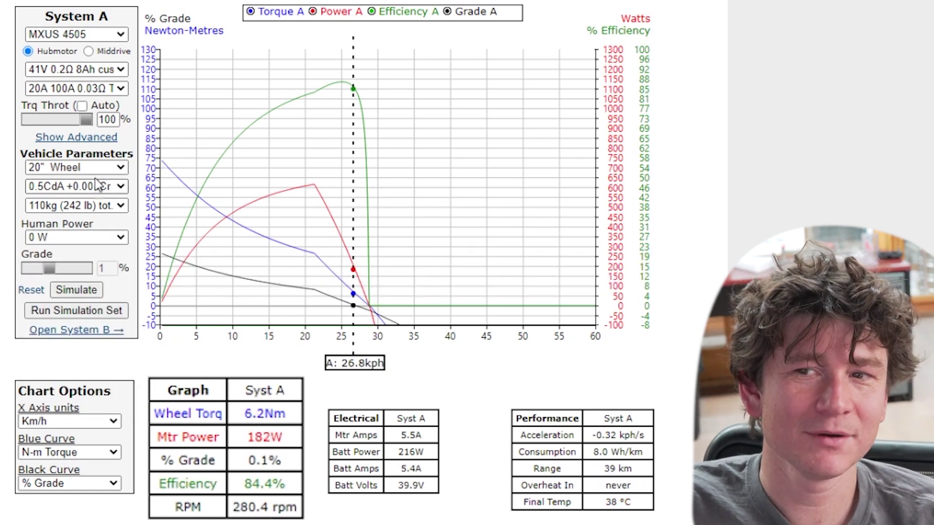
Step: Move the speed marker near 0.6 kph (about 26% grade), then to 12.3 kph (13.2%)
{"action": "left_click_drag", "start_coordinate": [353, 234], "coordinate": [164, 252]}
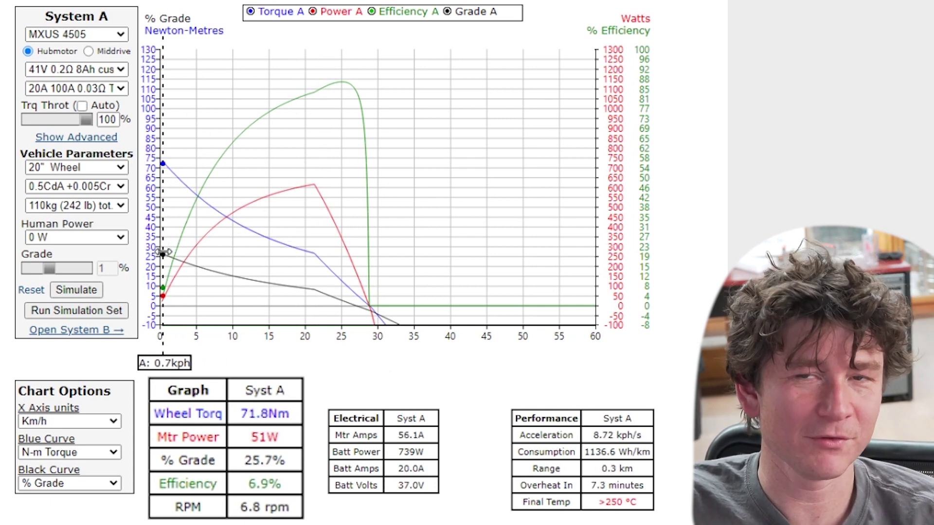
{"action": "left_click_drag", "start_coordinate": [166, 252], "coordinate": [167, 253]}
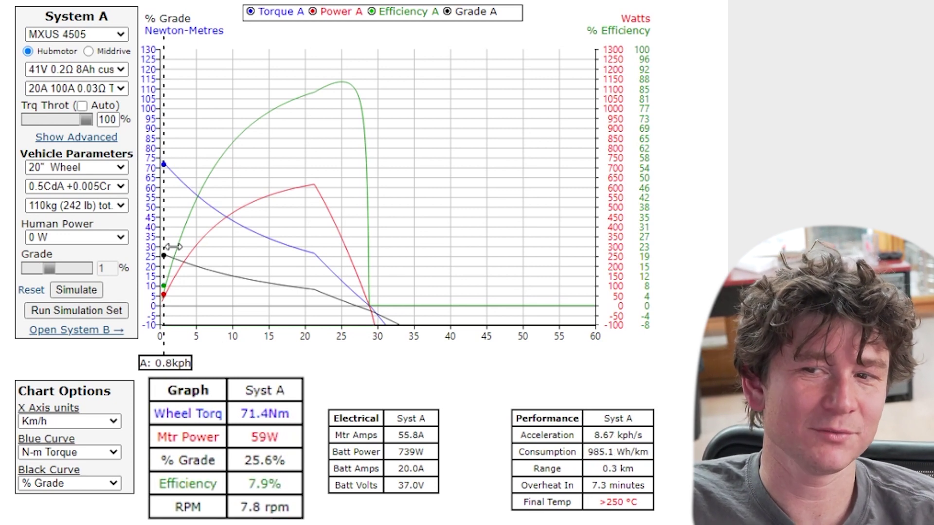
{"action": "mouse_move", "coordinate": [166, 245]}
{"action": "left_mouse_down"}
{"action": "mouse_move", "coordinate": [178, 245]}
{"action": "mouse_move", "coordinate": [163, 245]}
{"action": "left_mouse_up"}
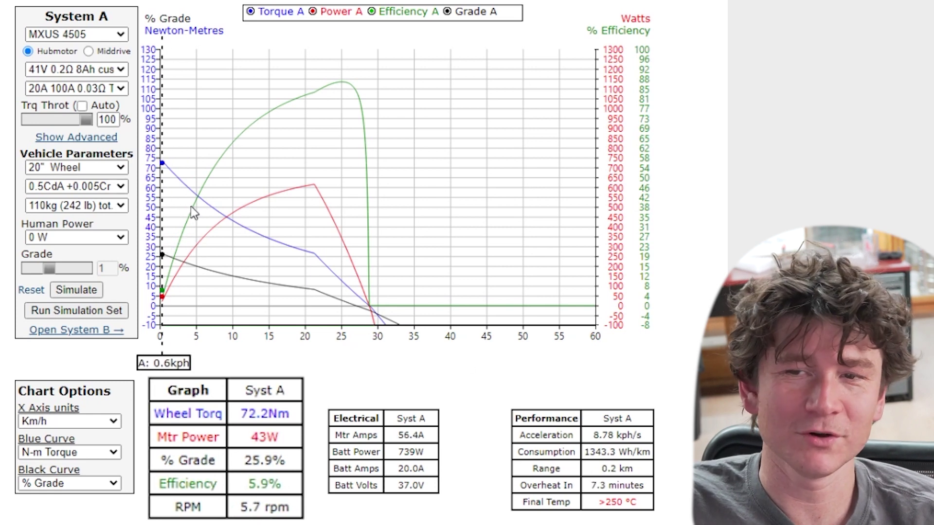
{"action": "left_click_drag", "start_coordinate": [163, 290], "coordinate": [242, 294]}
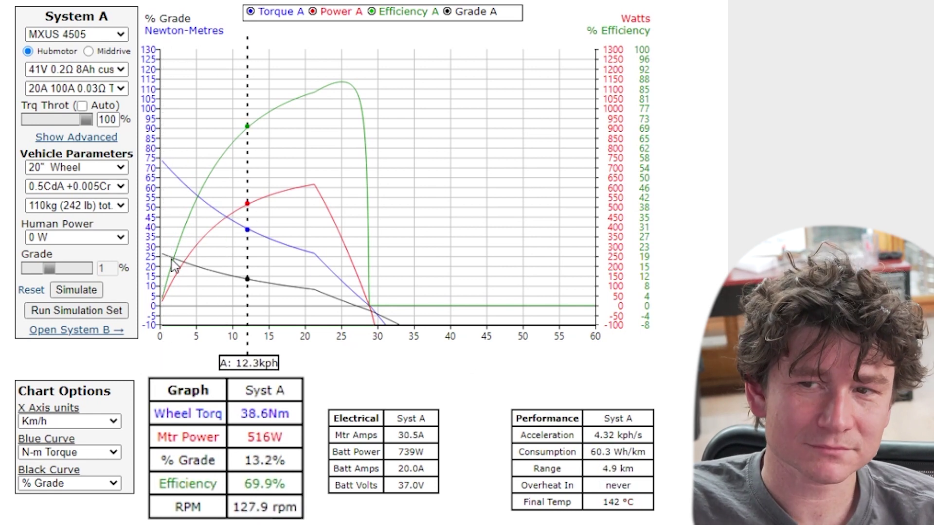